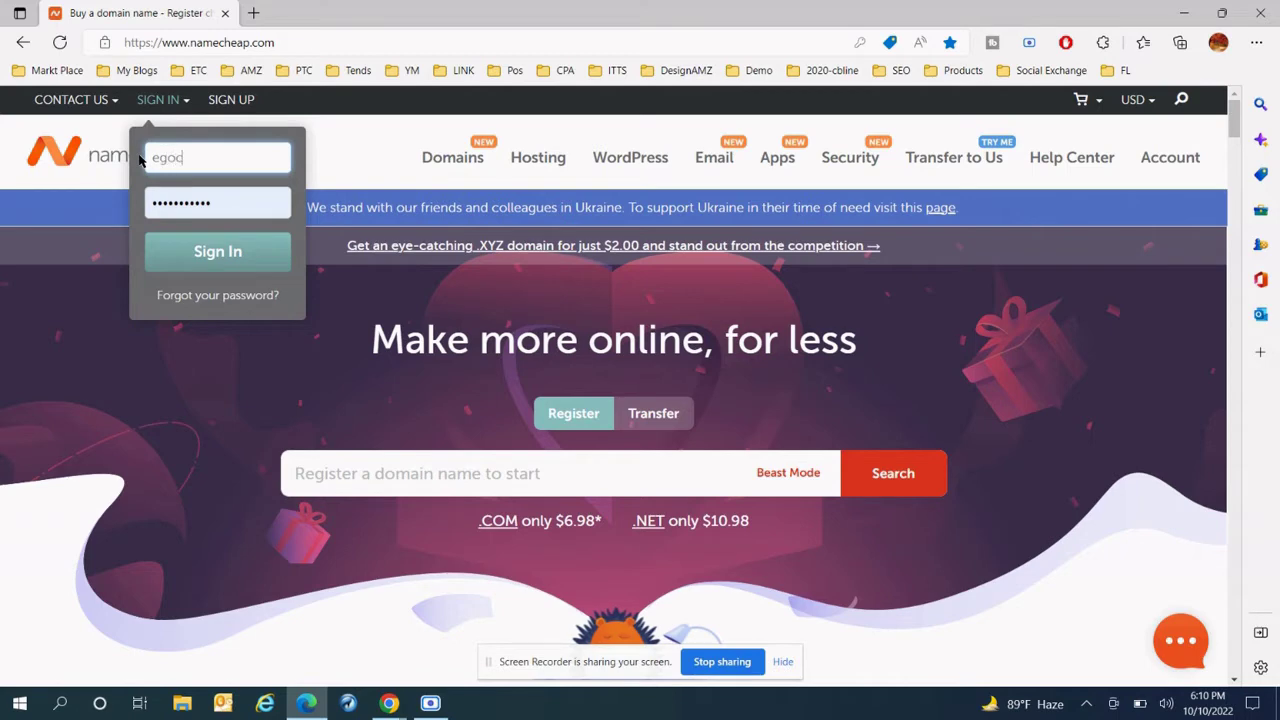
- Sign in to Namecheap with the account username and password, reaching Device Verification
text(gs)
key(Tab)
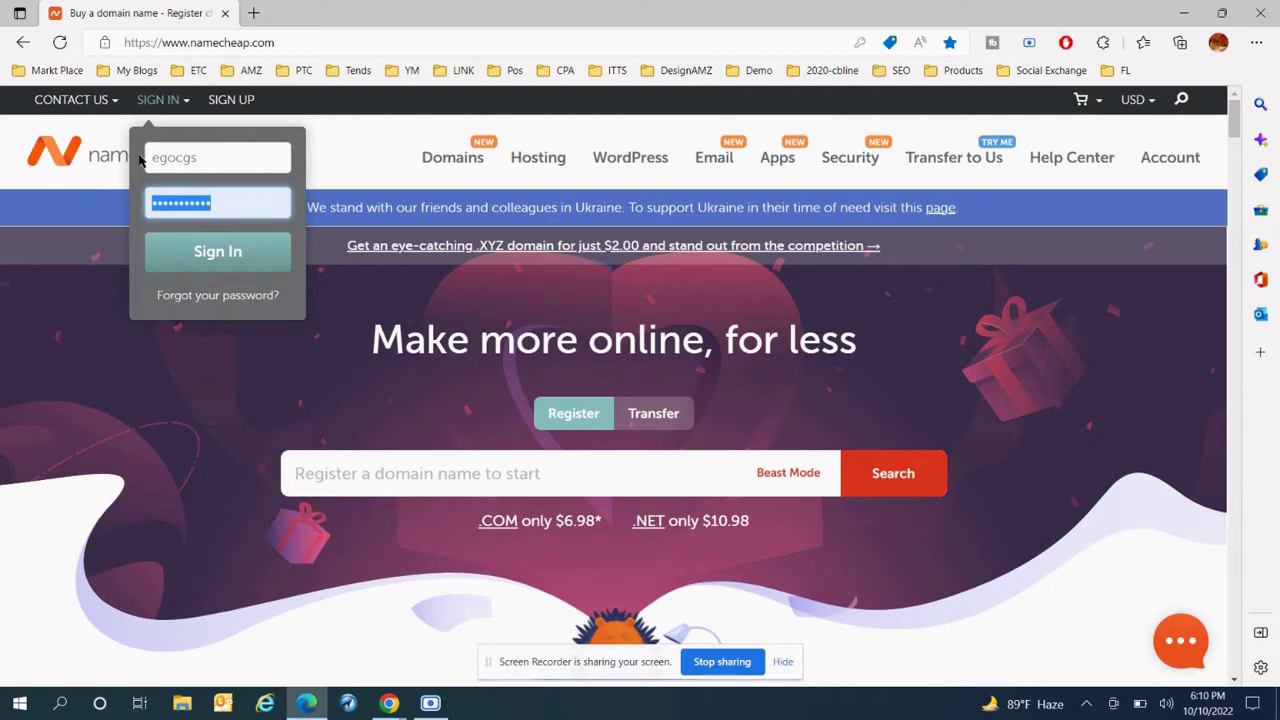
text(a)
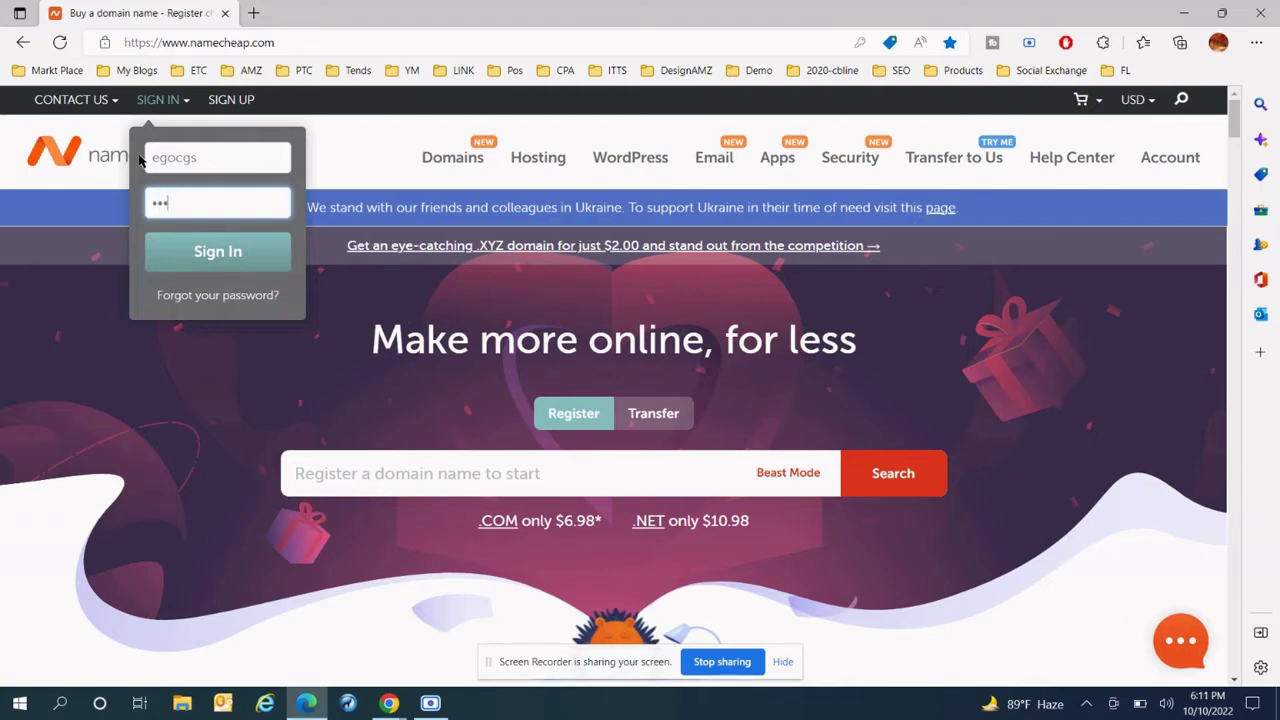
text(s)
key(Return)
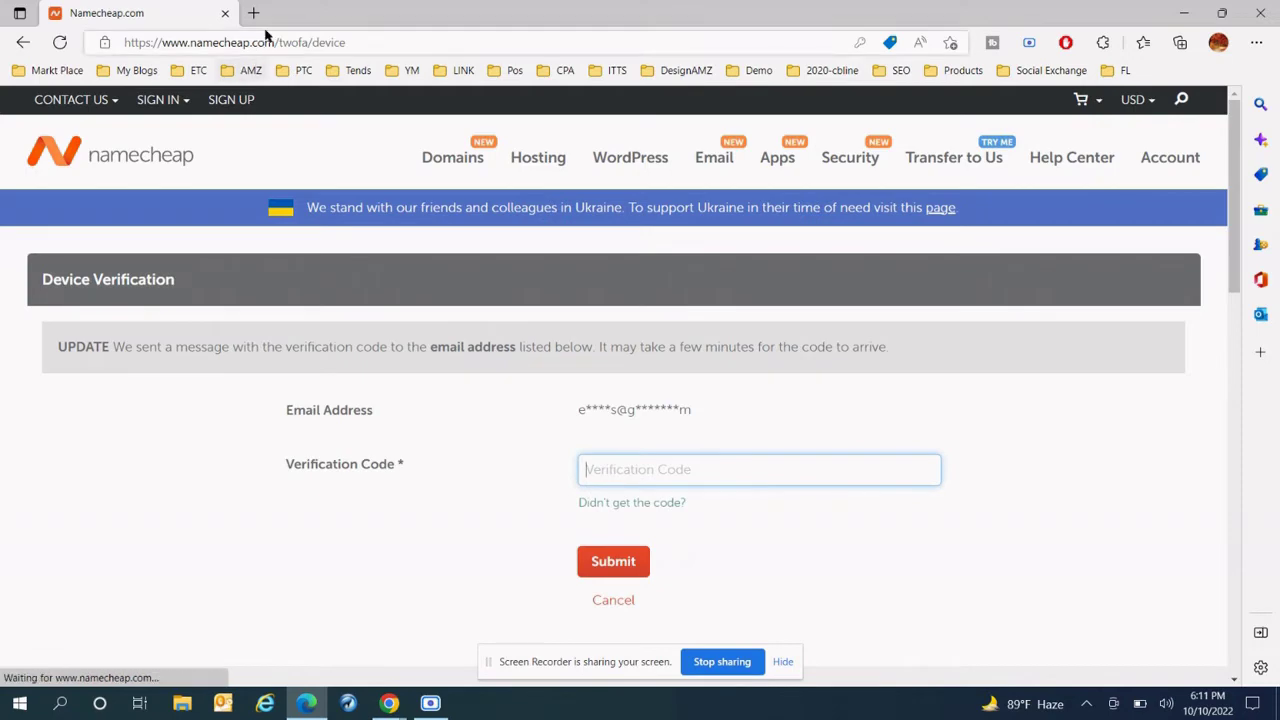
click(253, 13)
- Load gmail.com and open Namecheap's latest 'Your confirmation code' email
text(g)
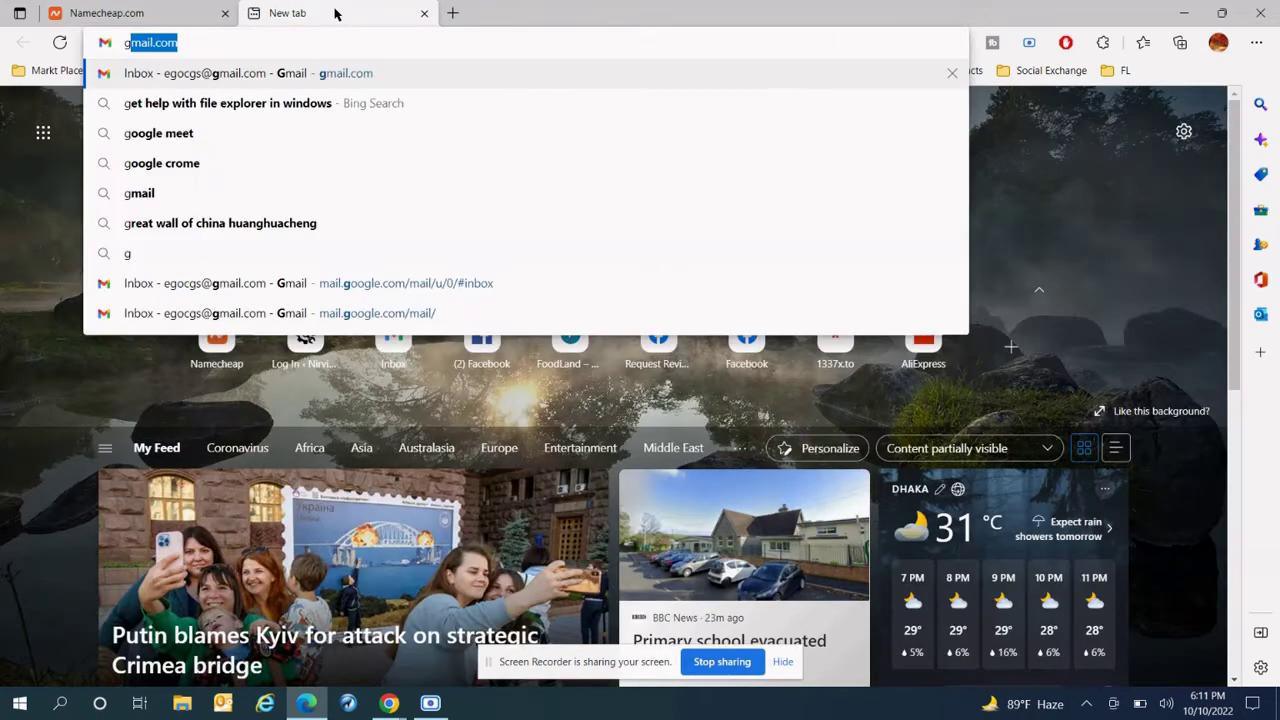
key(Return)
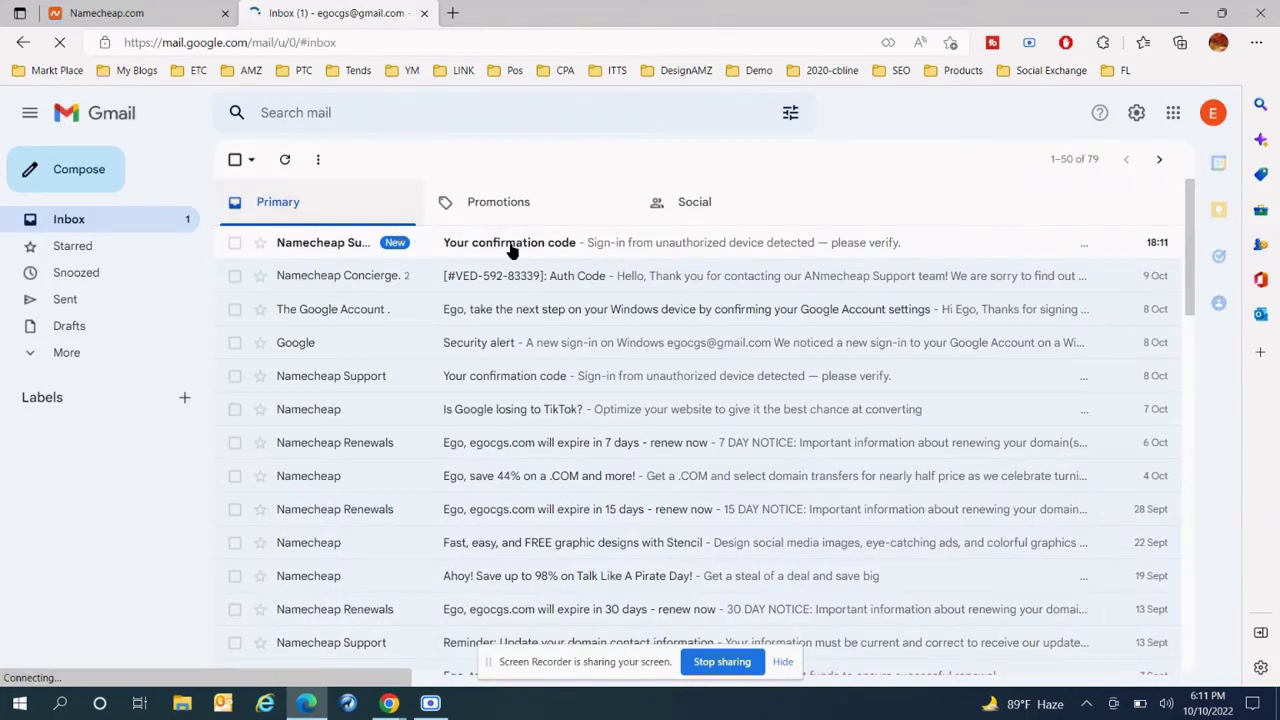
click(510, 248)
- Copy the verification code from the email and go back to the Namecheap tab
scroll(628, 410, down, 2)
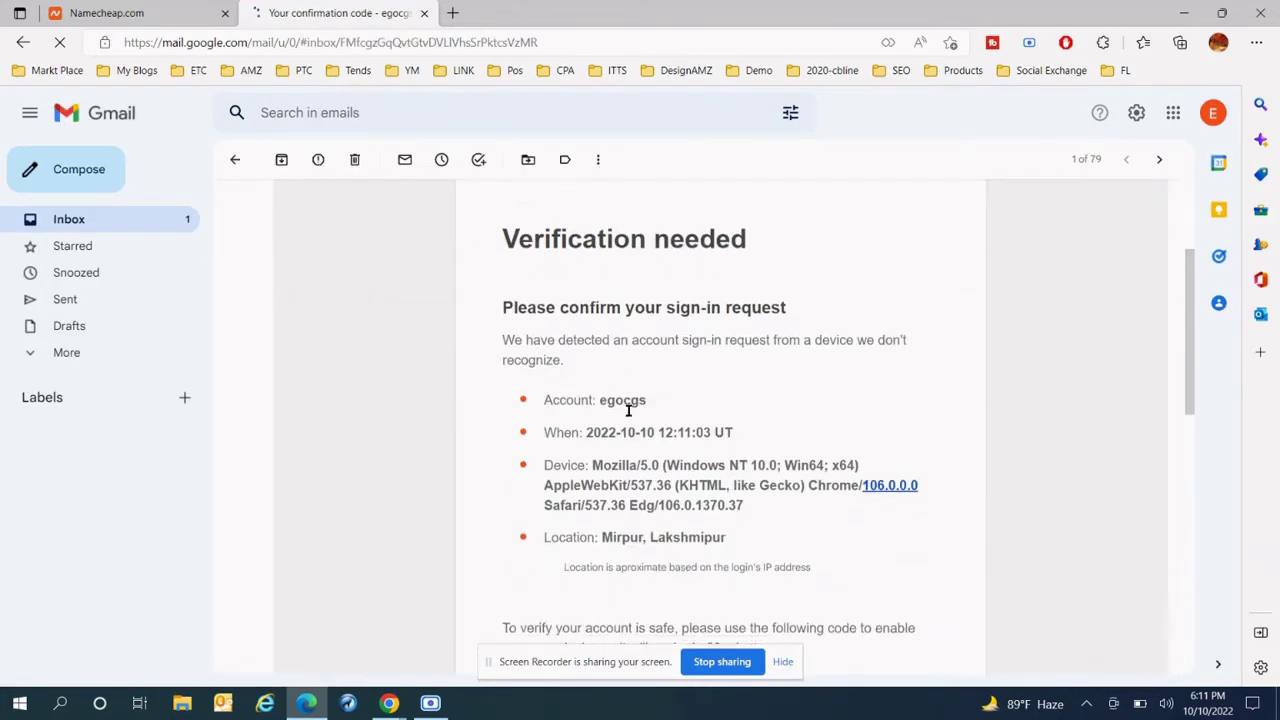
scroll(706, 429, down, 3)
double_click(735, 404)
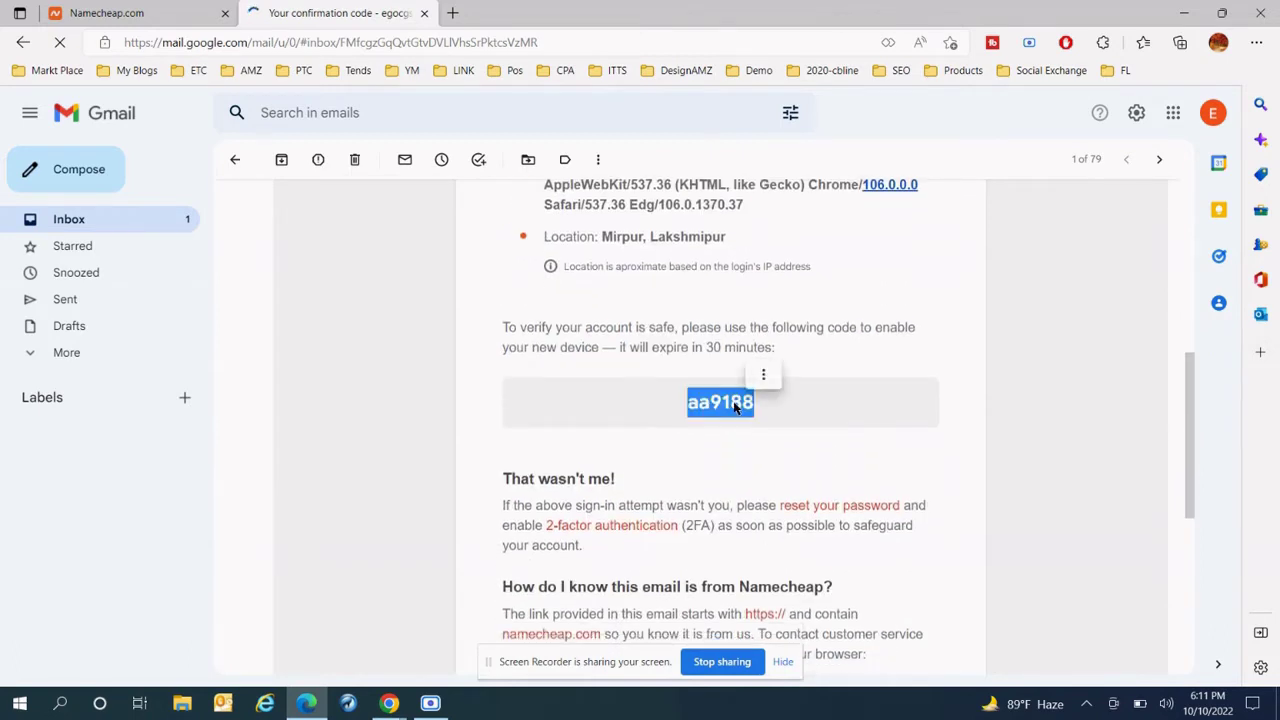
click(735, 404)
double_click(735, 404)
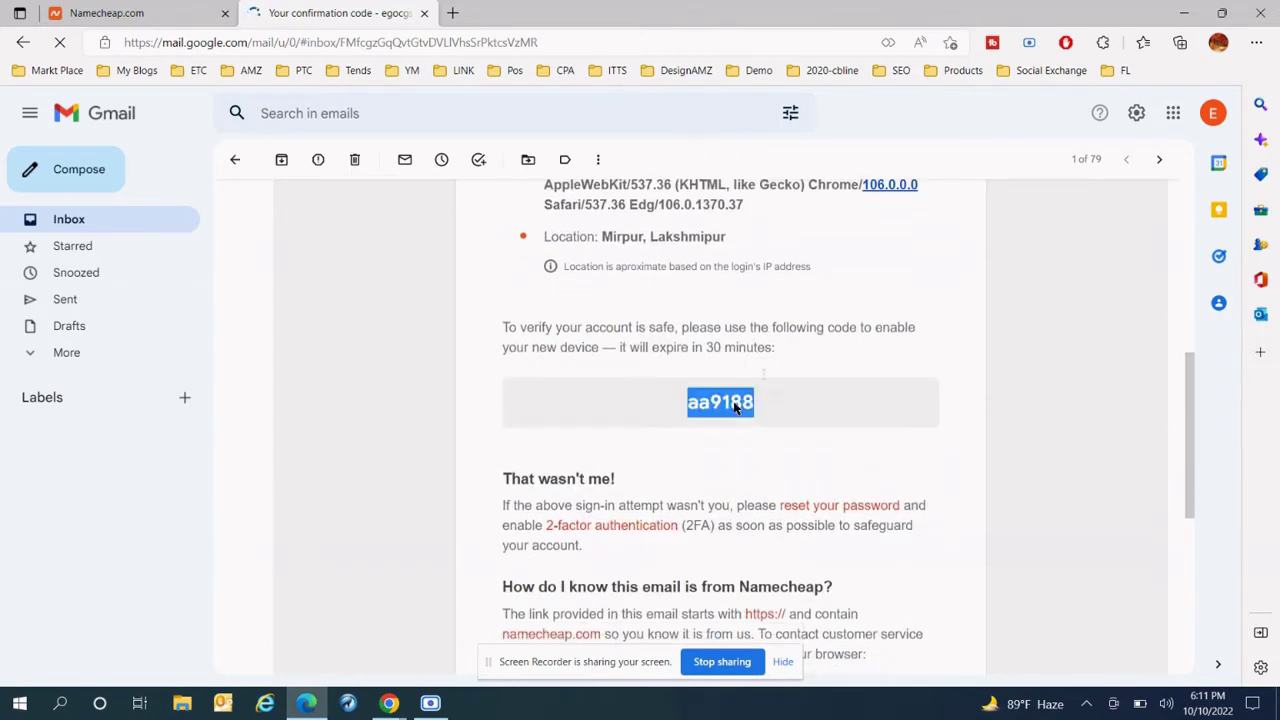
key(ctrl+c)
click(203, 18)
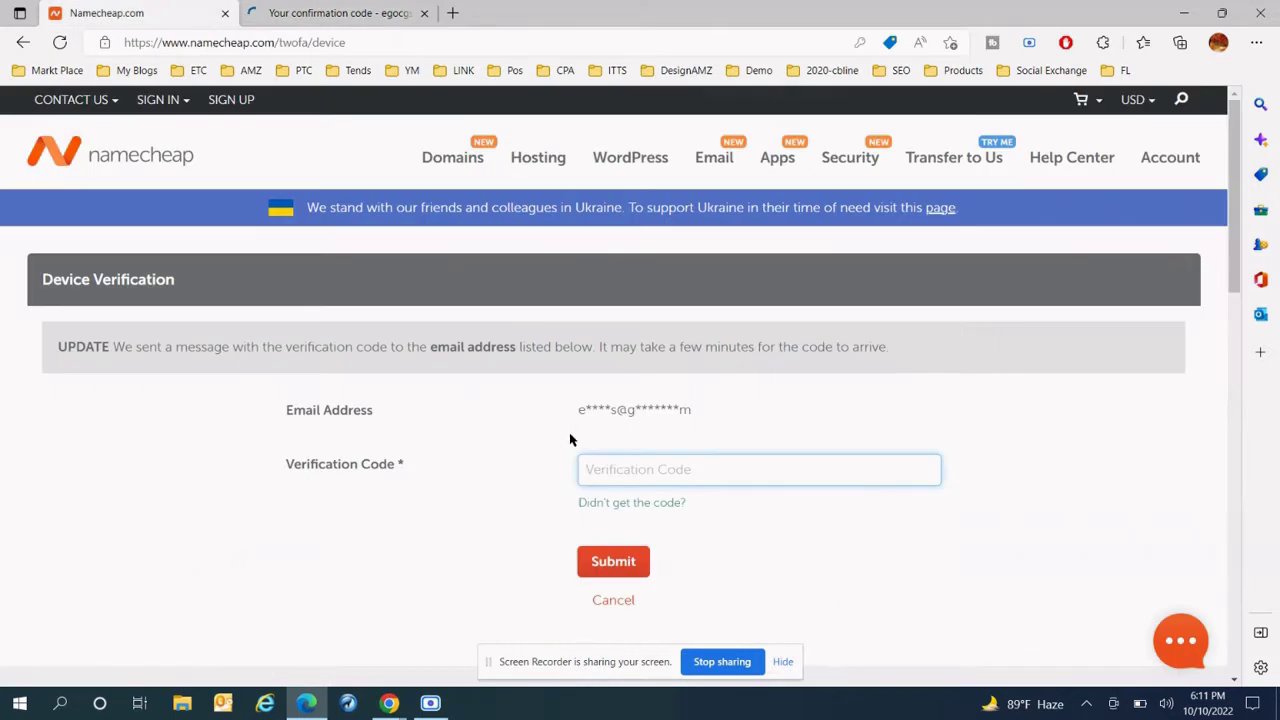
- Paste the emailed code into the Verification Code field and submit it
click(665, 474)
key(ctrl+v)
click(640, 563)
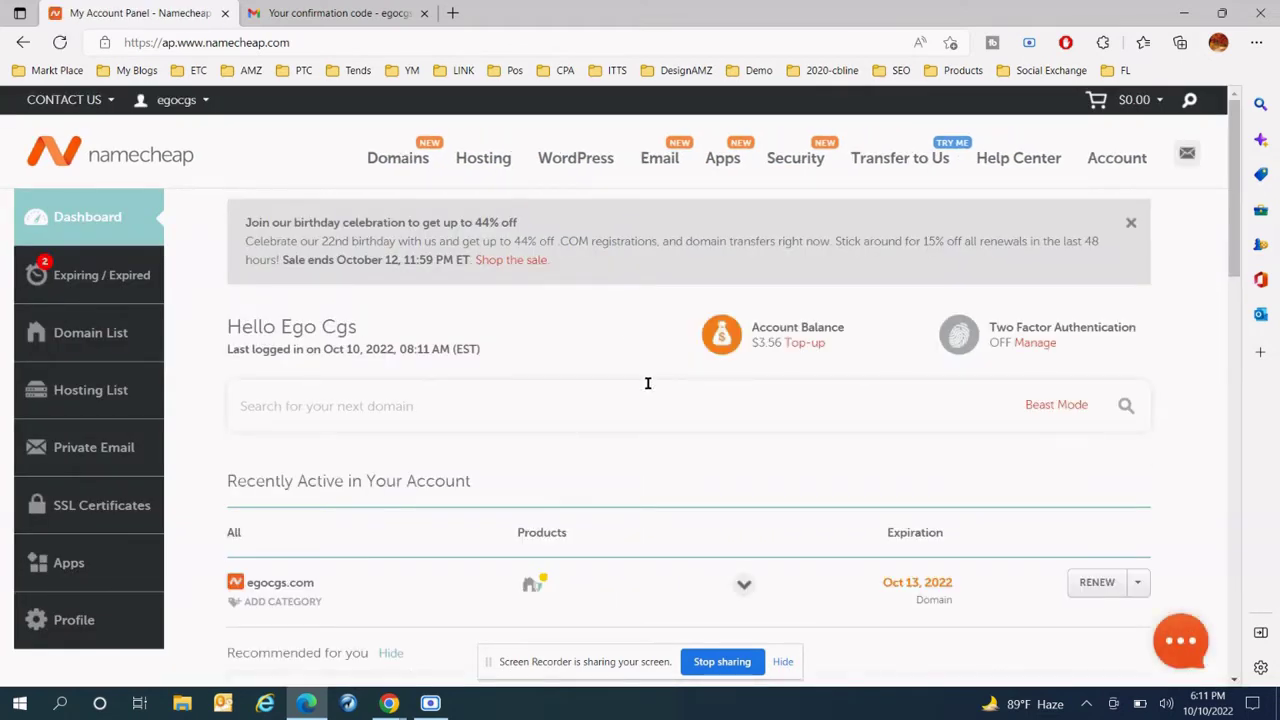
- From the Domain List, choose Manage for egocgs.com
scroll(648, 383, down, 1)
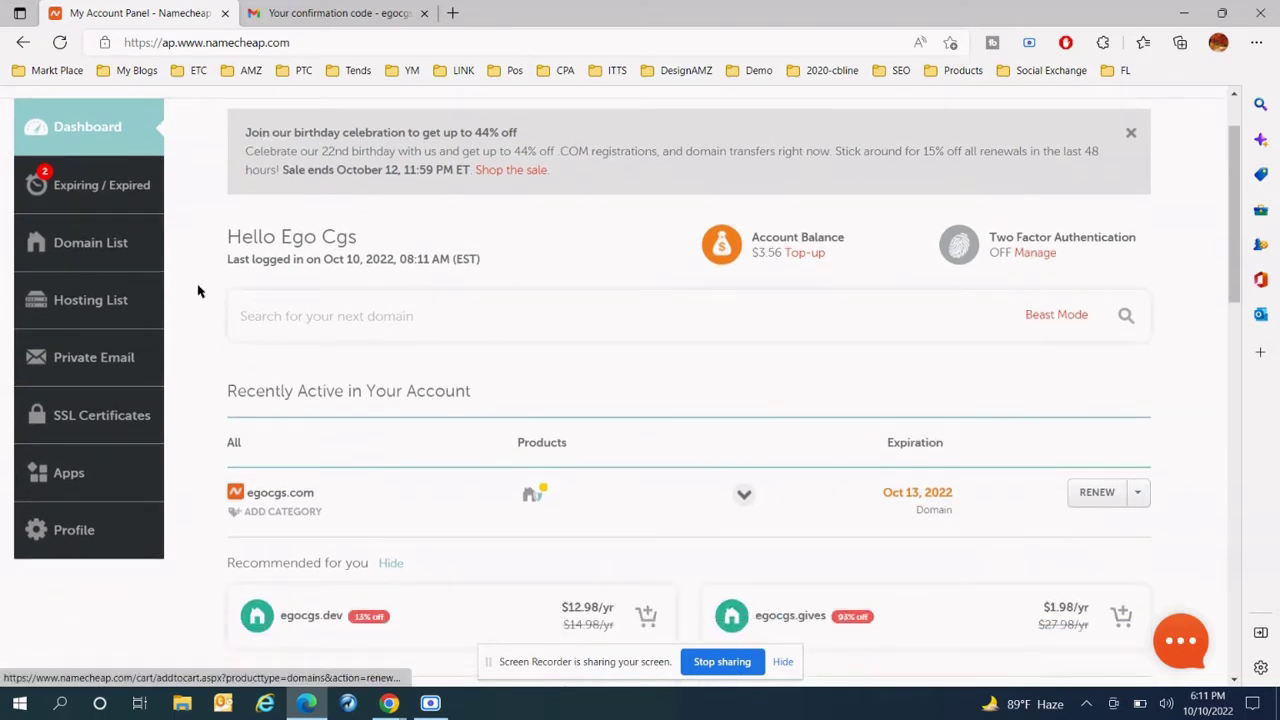
scroll(150, 310, up, 1)
click(106, 331)
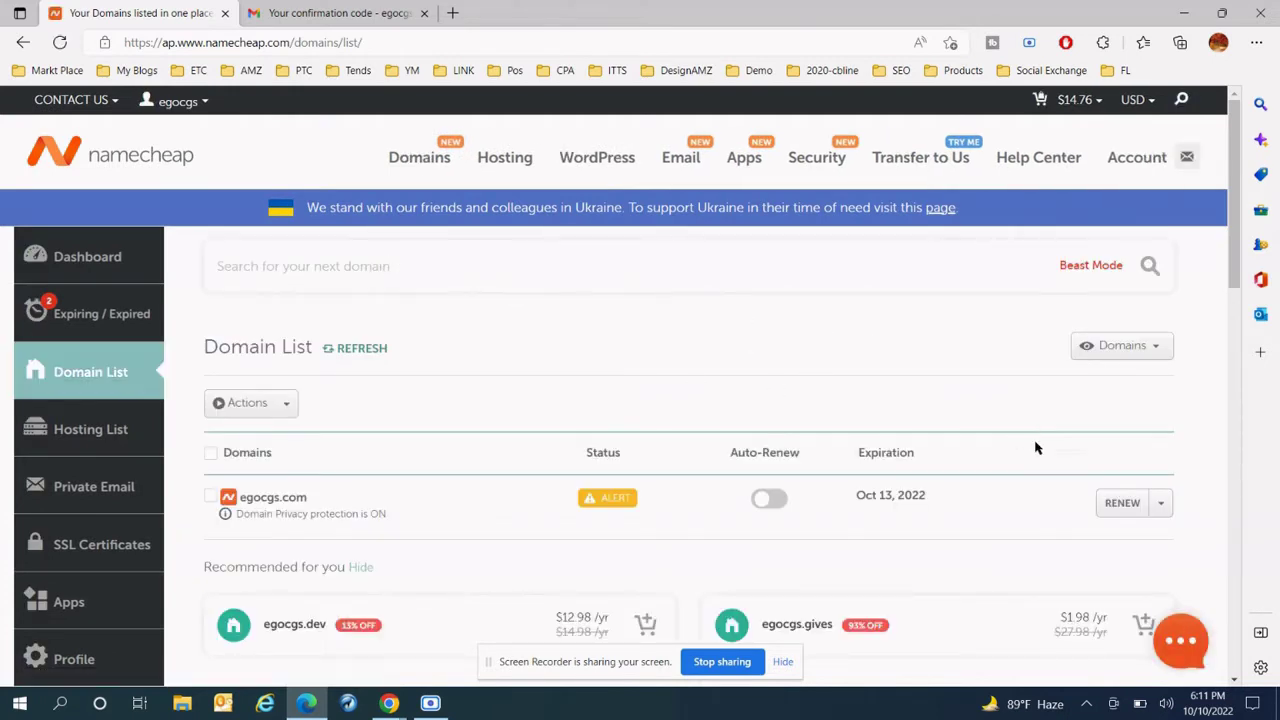
click(1160, 503)
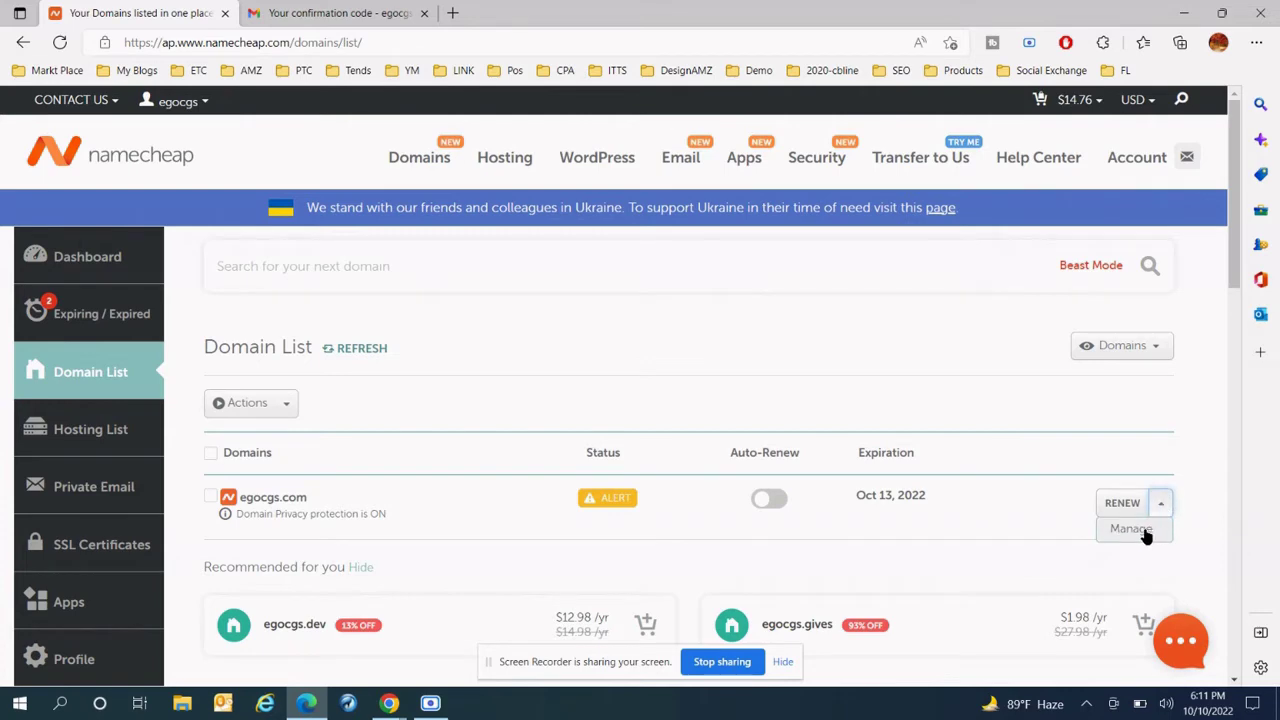
click(1140, 530)
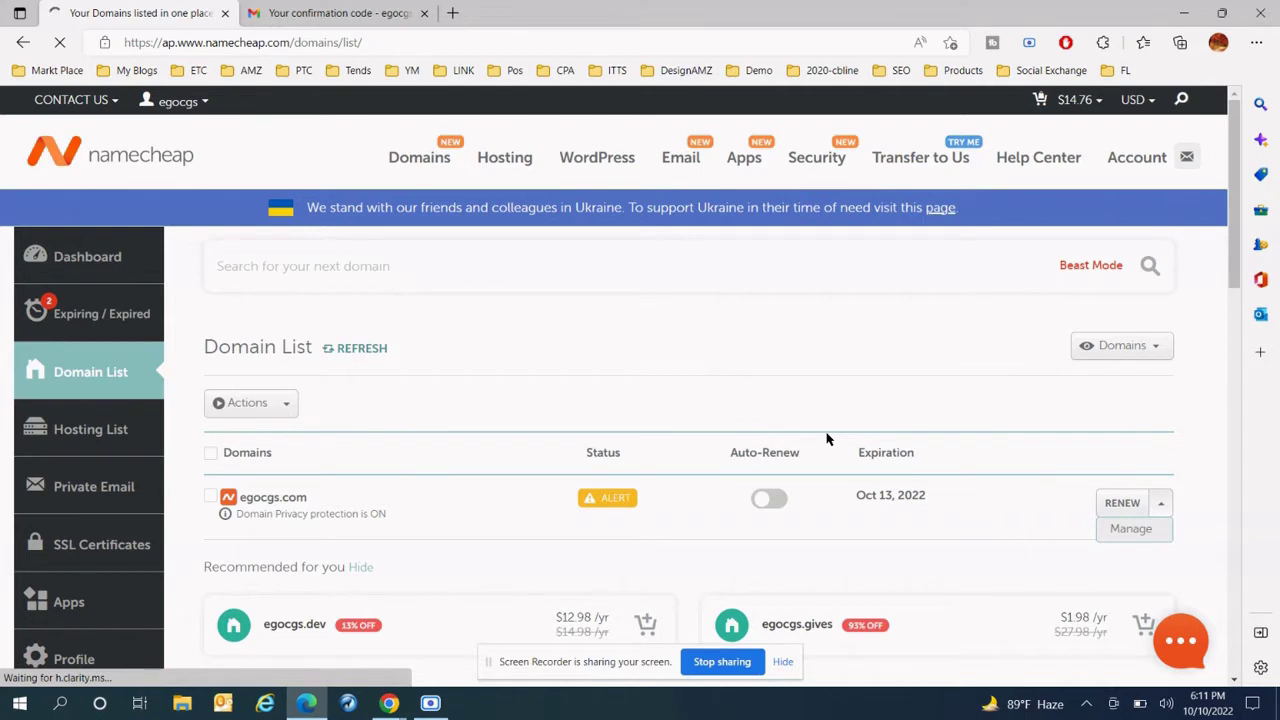
- Glance at the Gmail inbox, then return to the egocgs.com page in Namecheap
scroll(666, 351, down, 1)
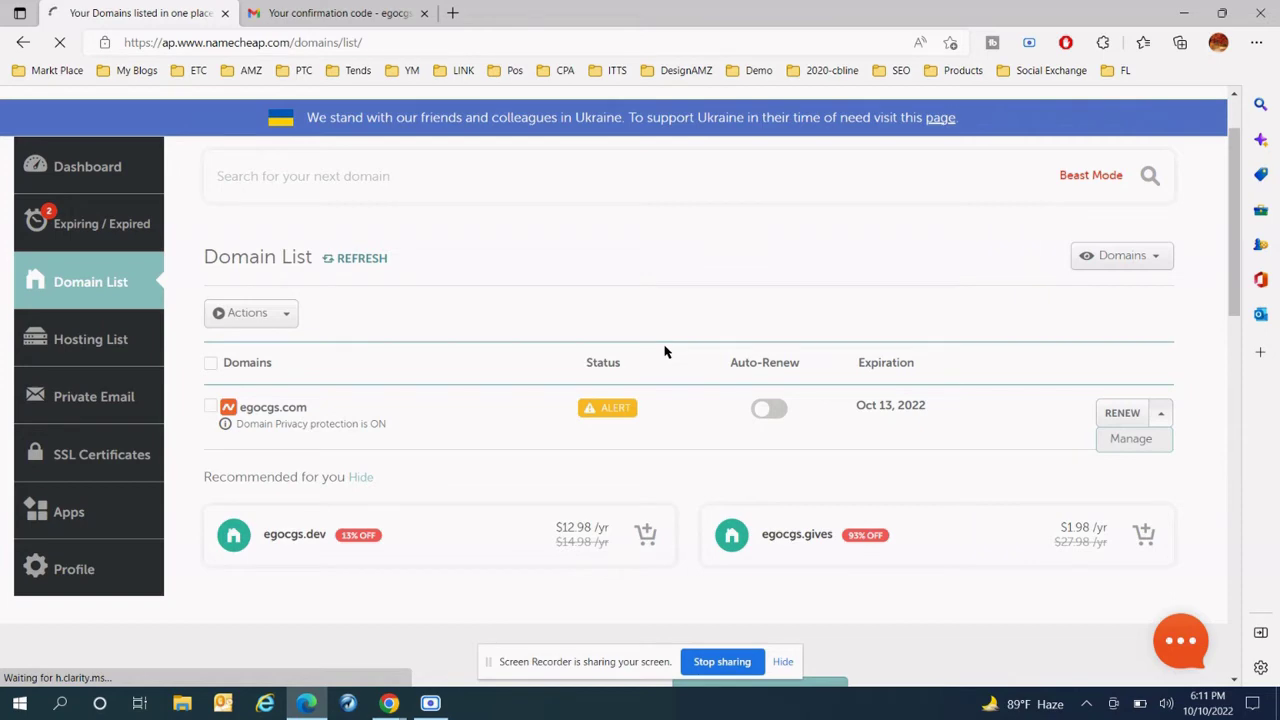
scroll(666, 350, up, 1)
click(340, 13)
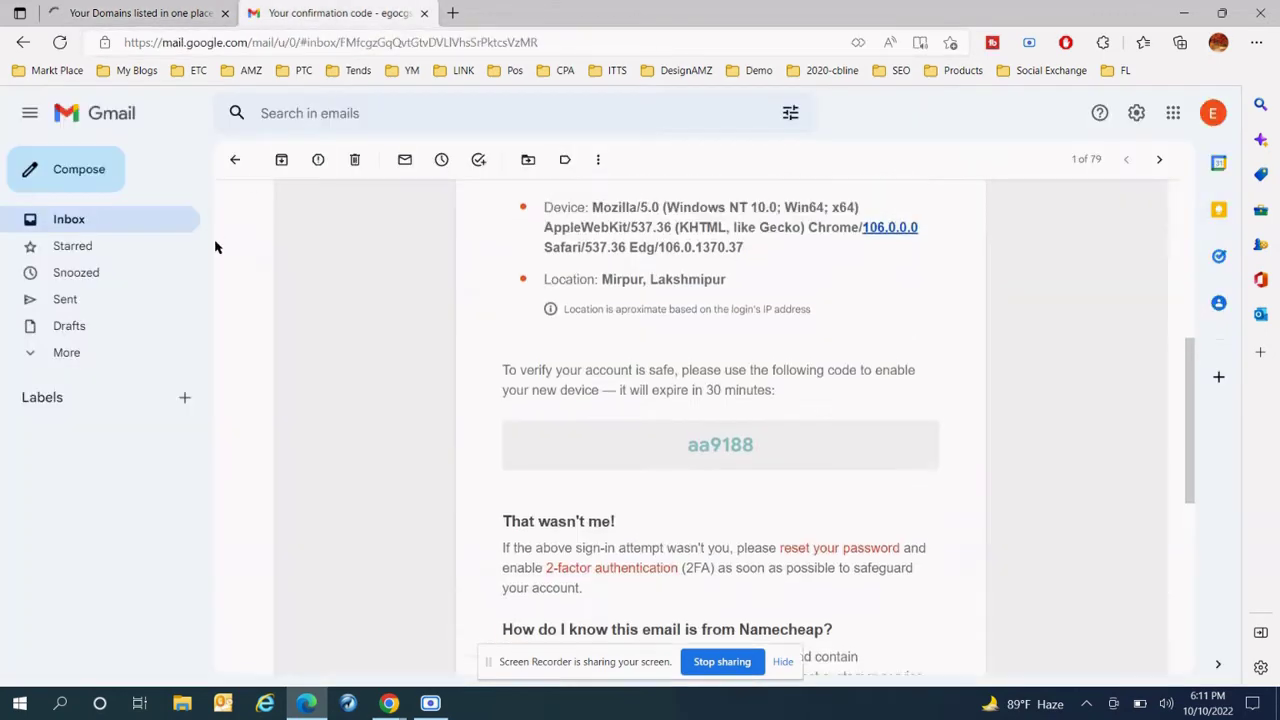
click(148, 227)
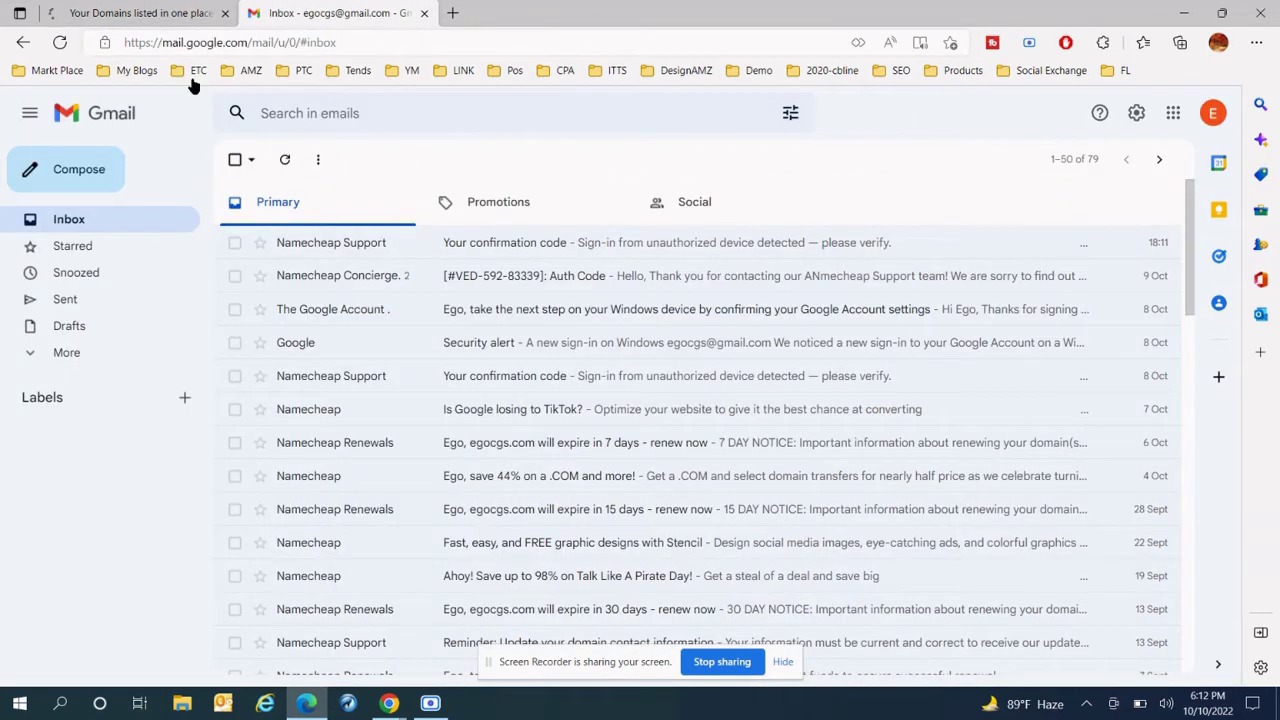
click(110, 12)
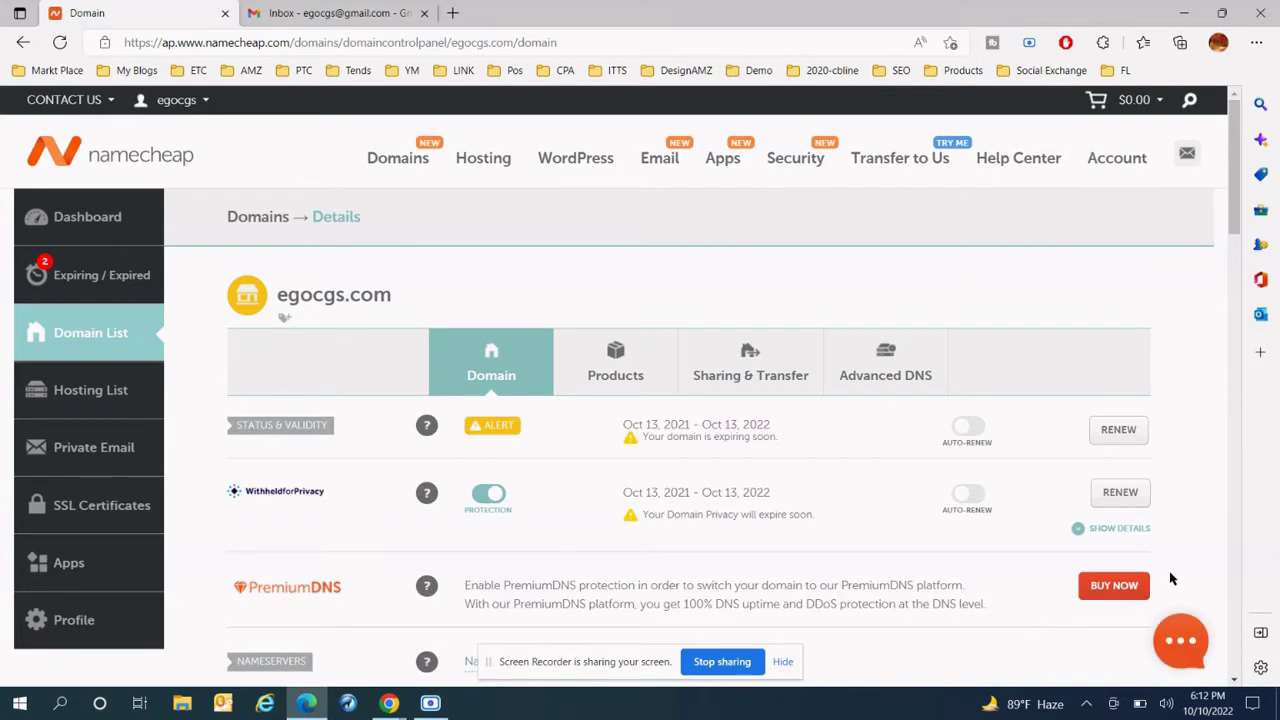
- Review egocgs.com's status, nameservers and contacts, then open its Sharing & Transfer settings
scroll(1020, 532, down, 2)
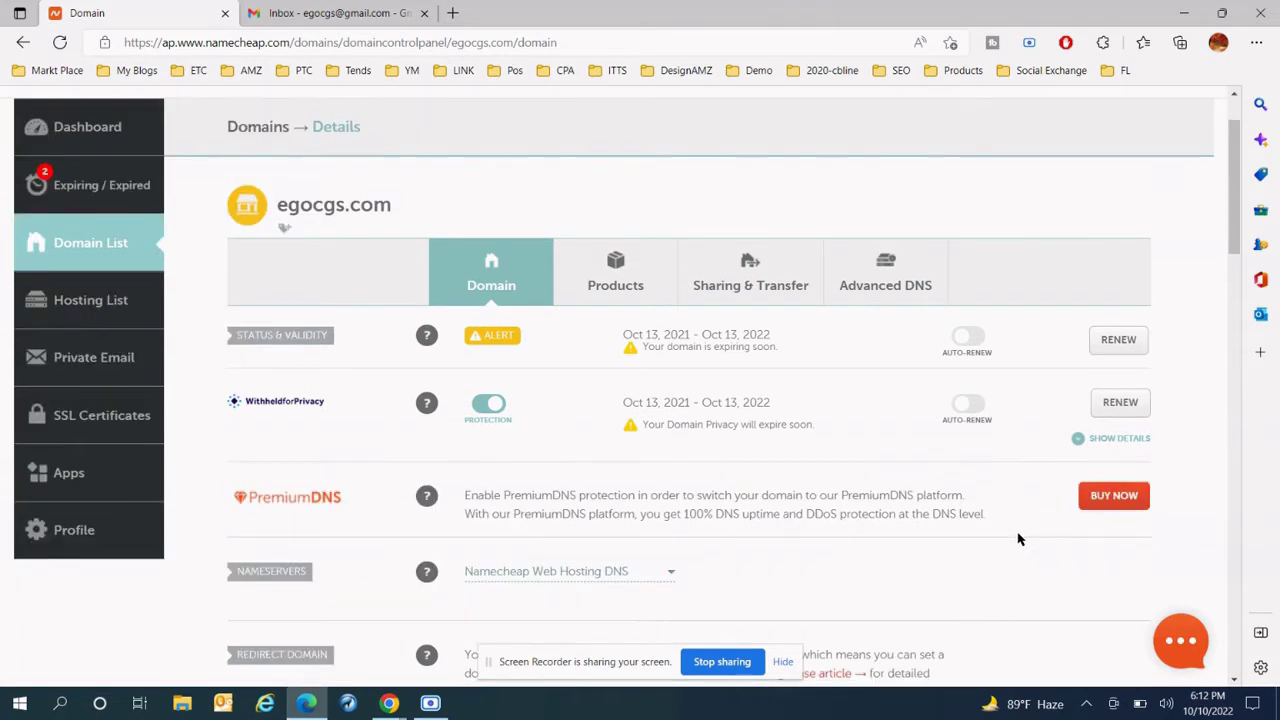
scroll(1018, 539, down, 8)
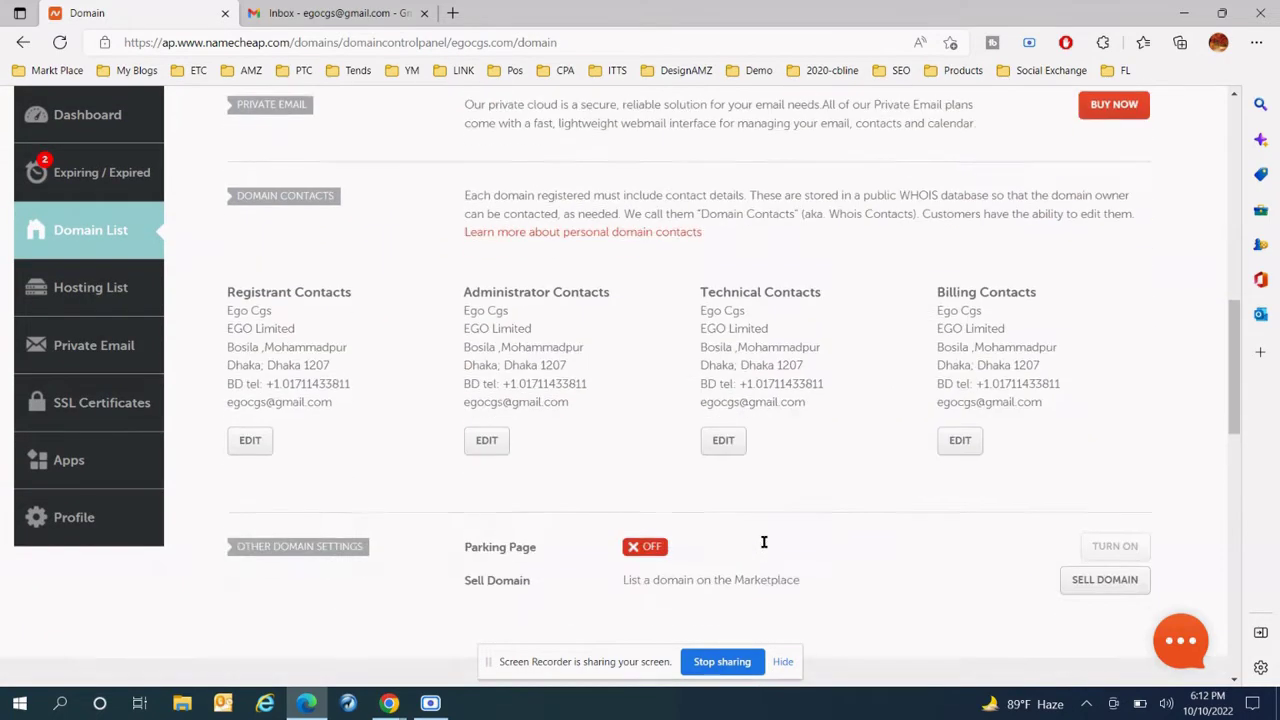
scroll(729, 549, down, 1)
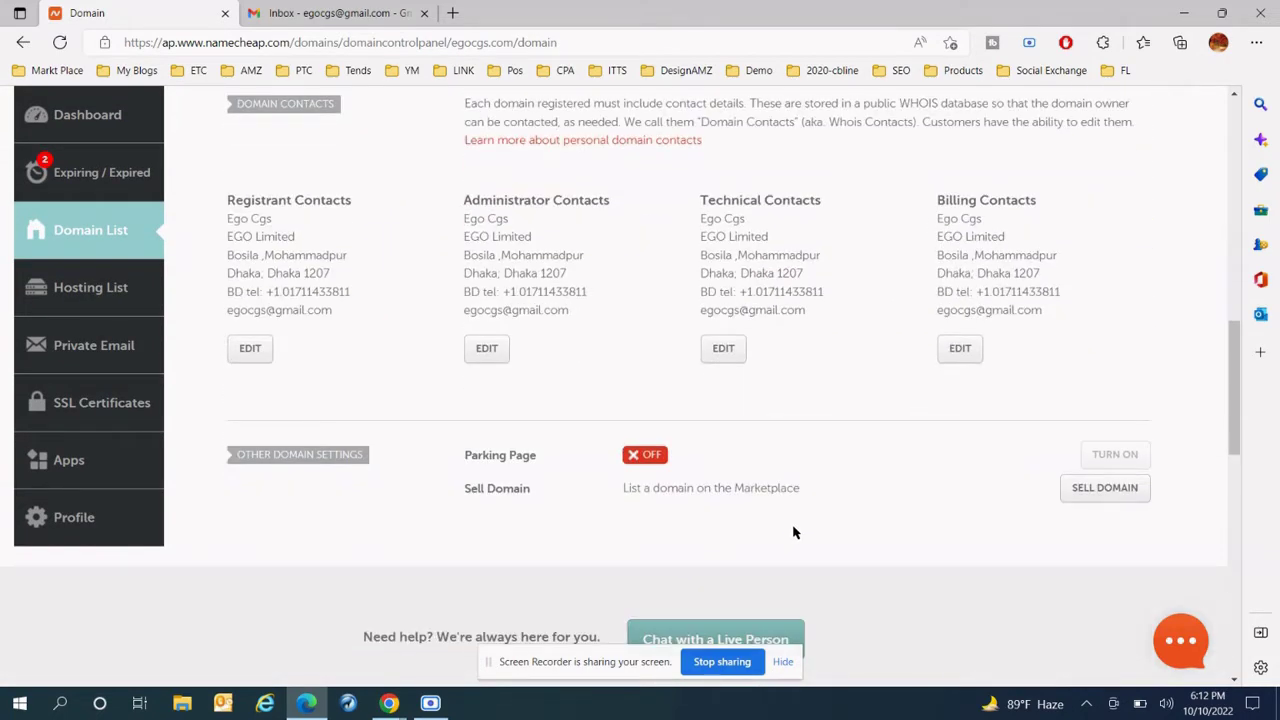
scroll(793, 532, up, 10)
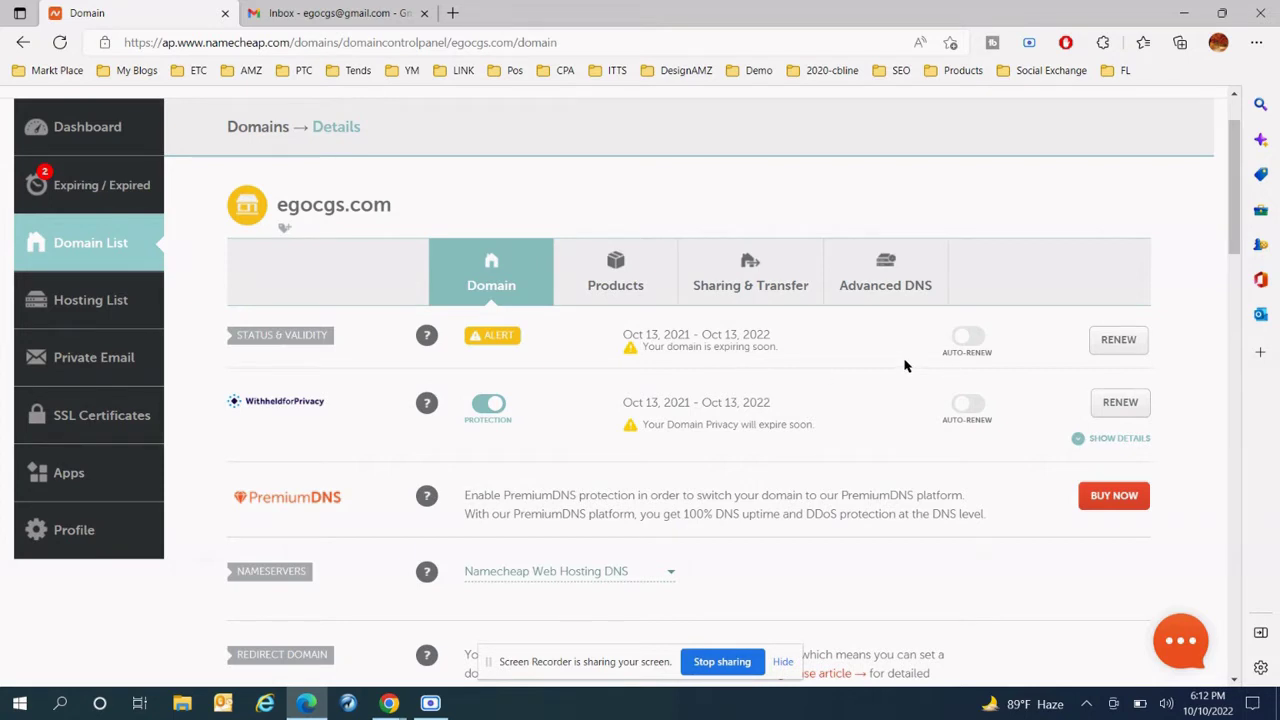
click(770, 279)
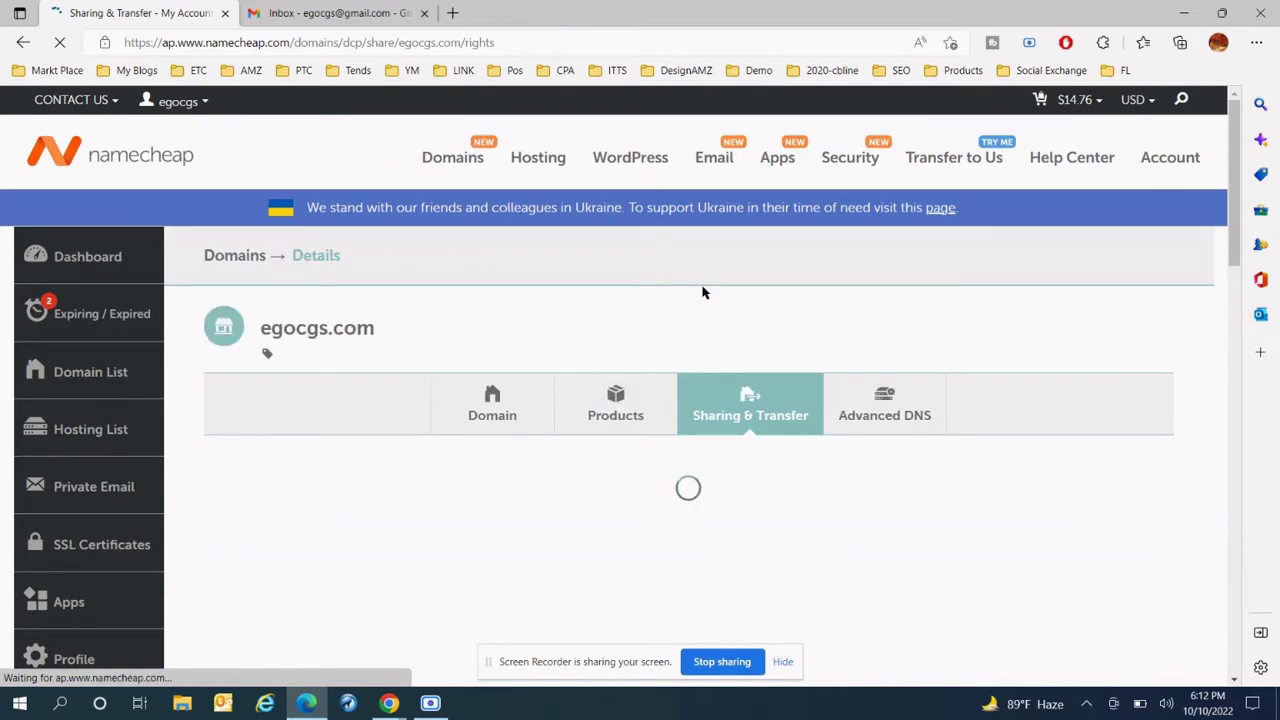
- Unlock egocgs.com by turning off its domain lock
scroll(672, 374, down, 5)
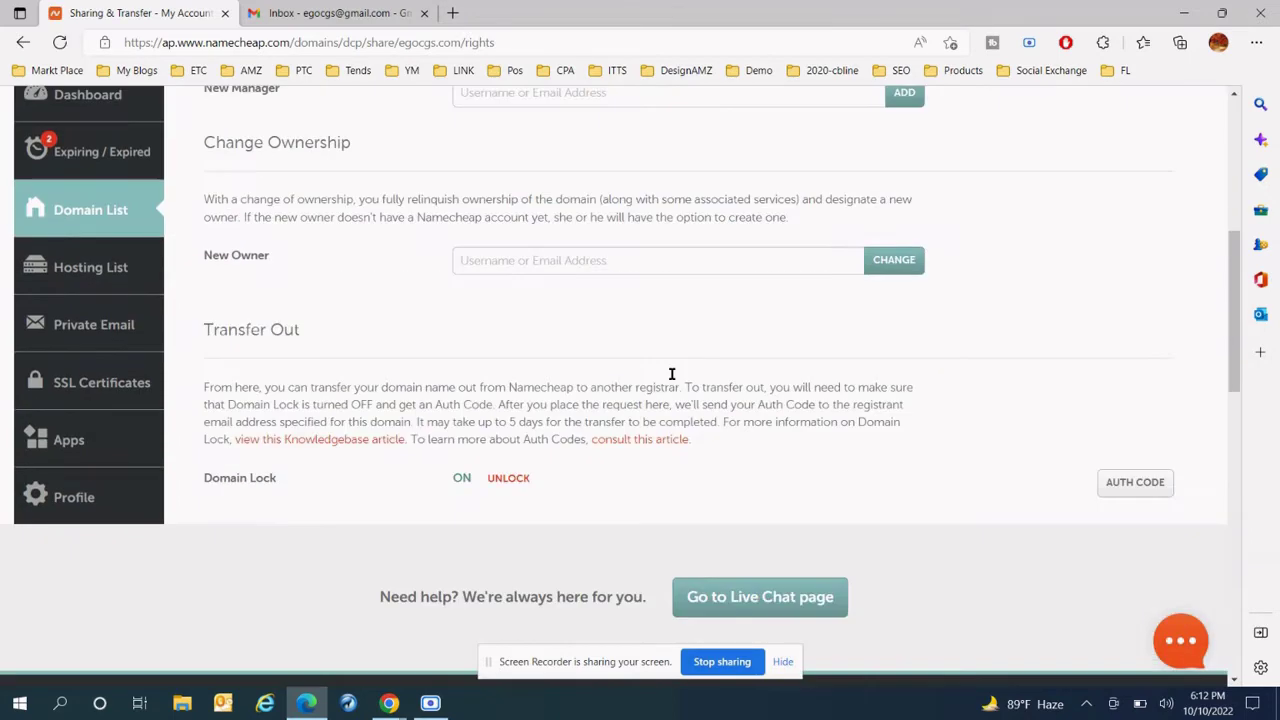
scroll(672, 374, down, 2)
click(510, 338)
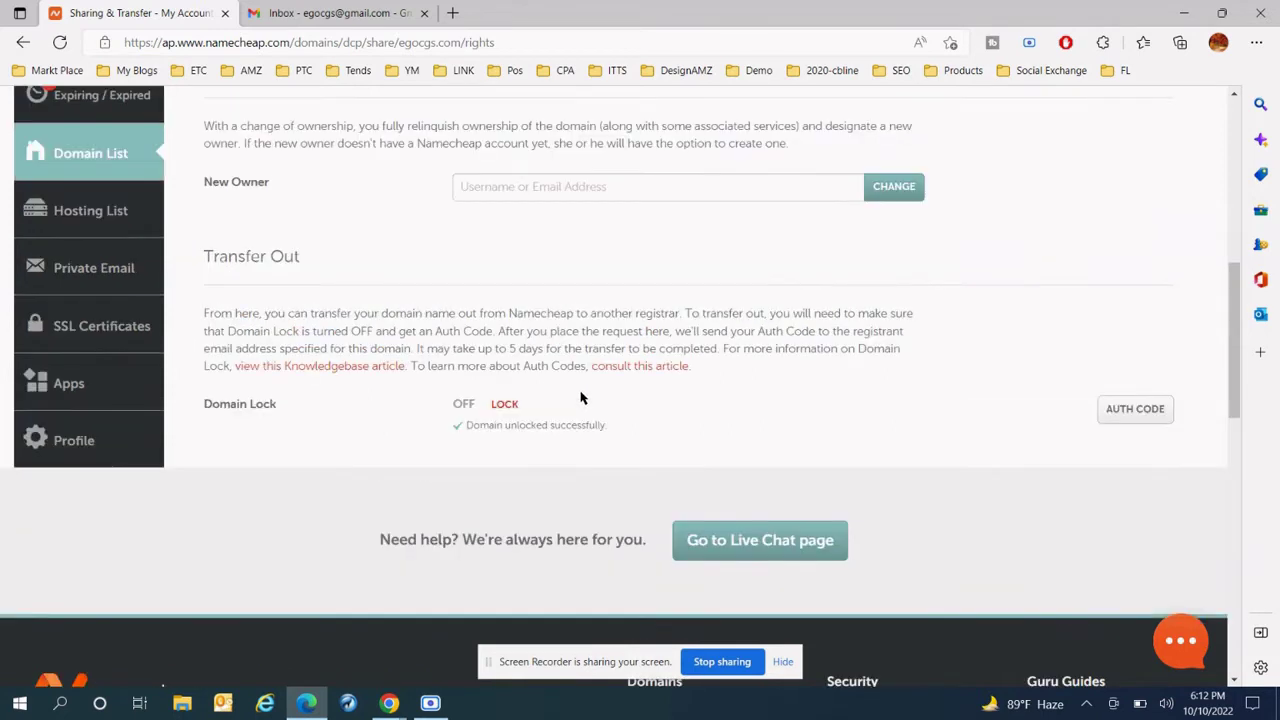
- Request the auth code with reason 'Other' and the comment box left empty
click(1135, 408)
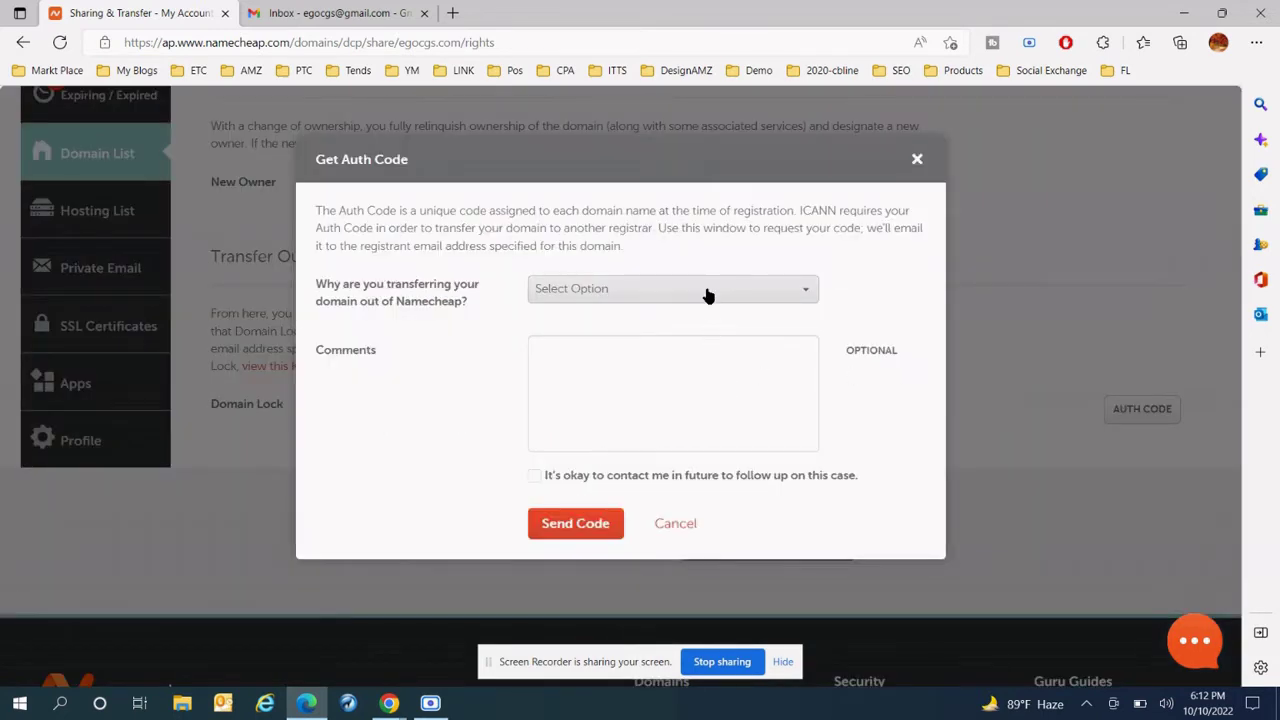
click(706, 291)
click(597, 431)
click(660, 375)
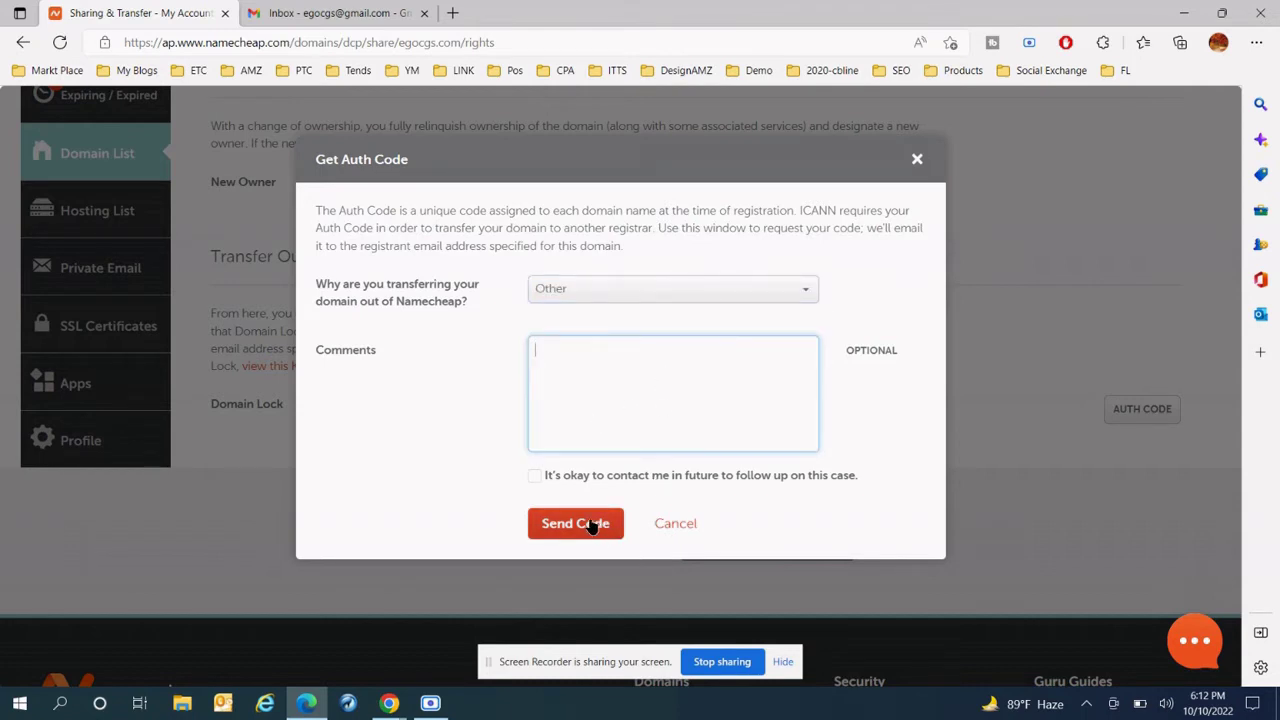
text(Tou)
text(can write anything there)
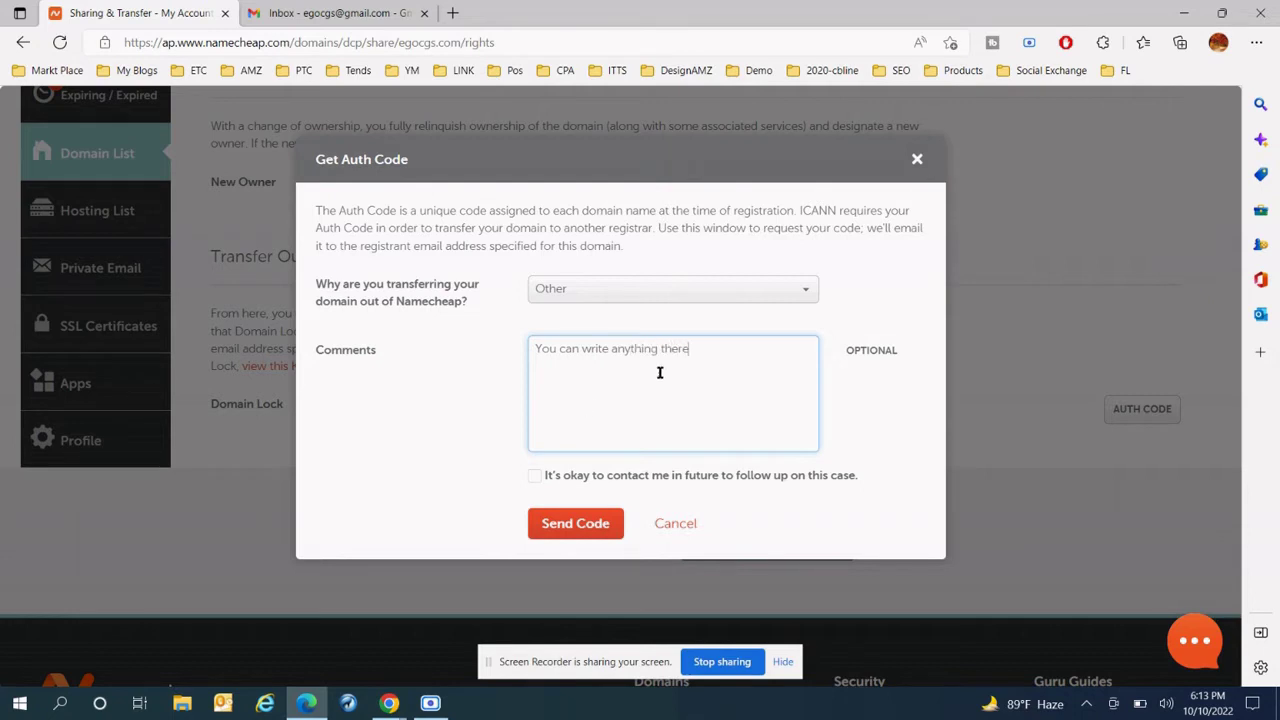
drag(690, 350, 535, 352)
key(BackSpace)
click(590, 520)
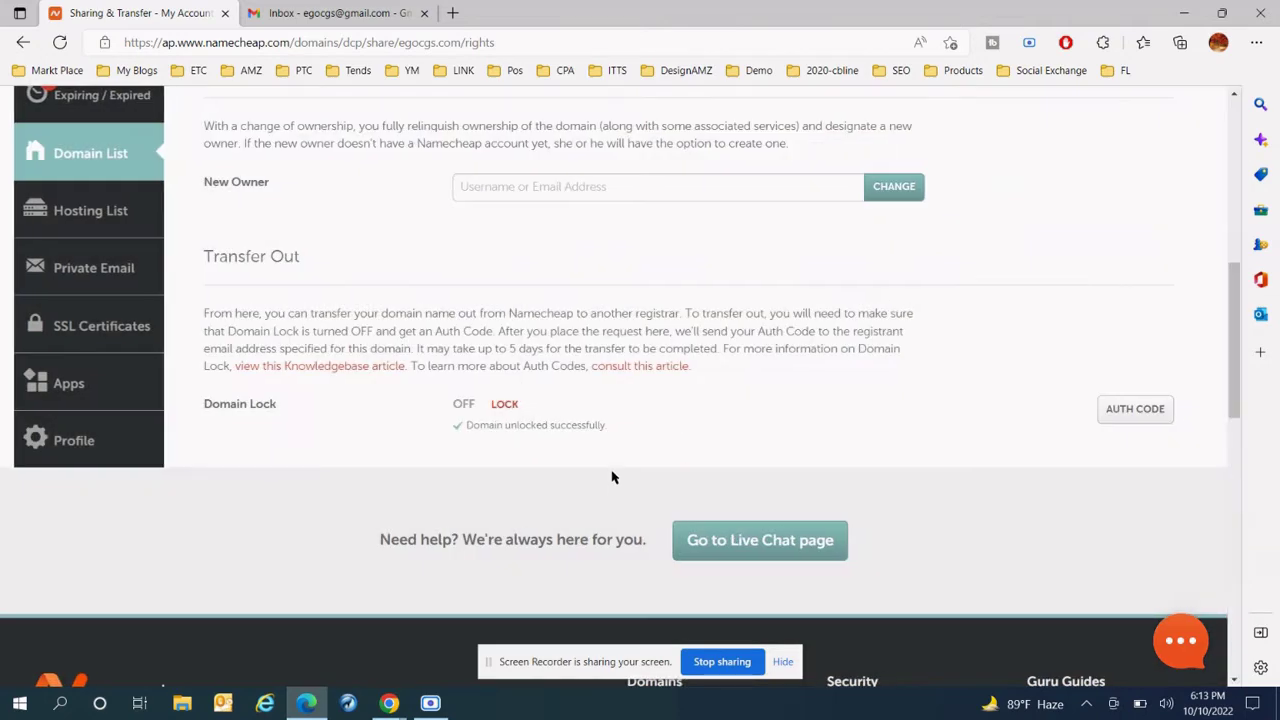
- Check Gmail's Spam and Inbox for the Requested Authorization Code email
click(330, 13)
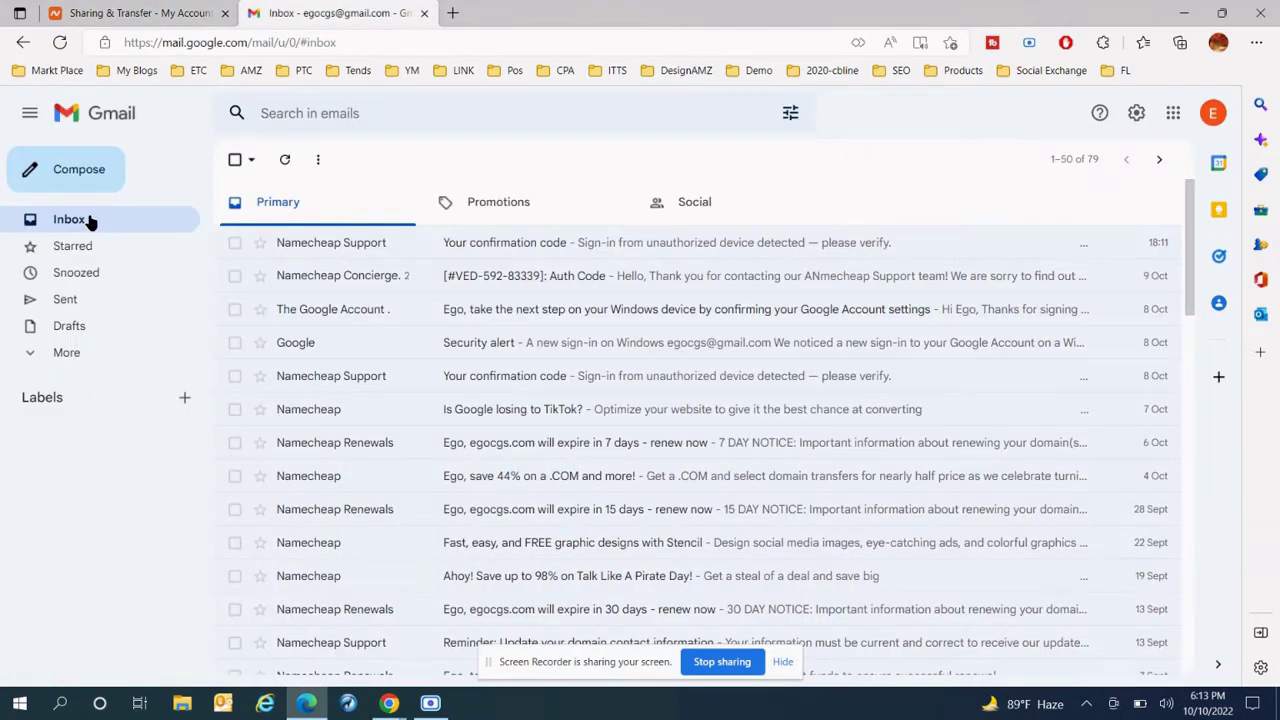
click(66, 352)
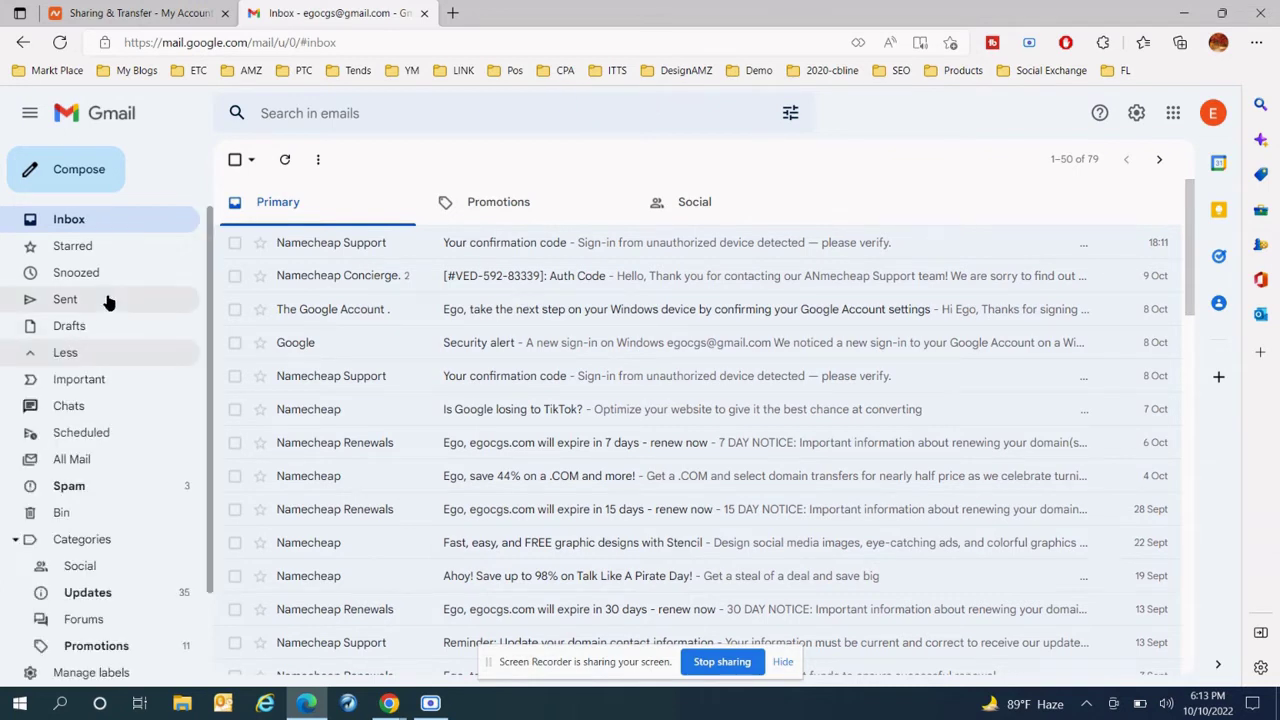
click(87, 488)
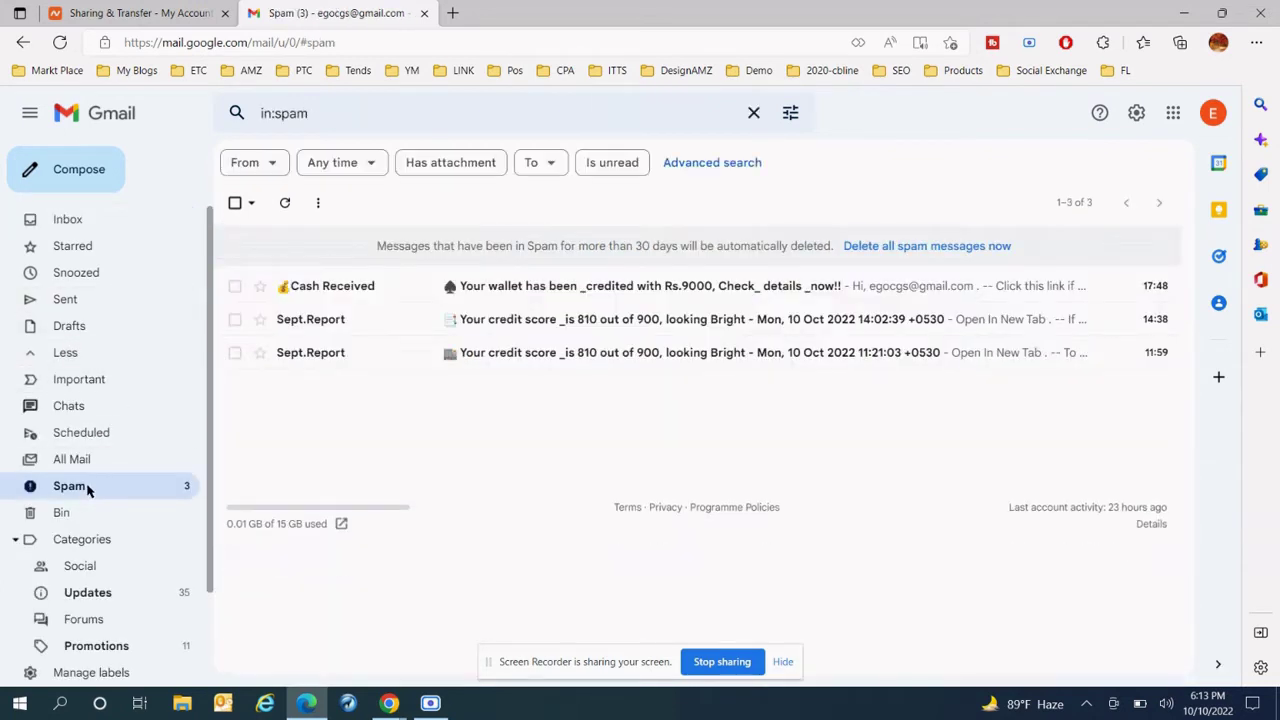
click(74, 225)
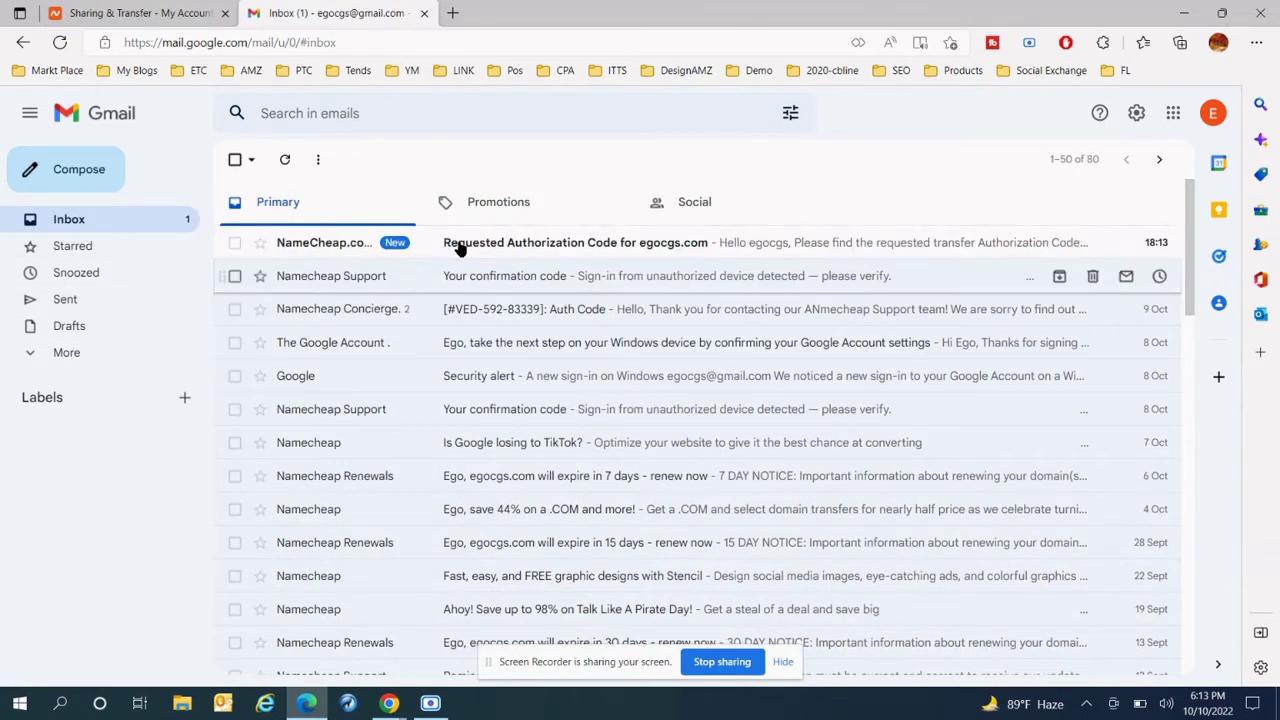
- Copy the domain name egocgs.com from the Namecheap domain page
click(183, 12)
scroll(597, 309, up, 10)
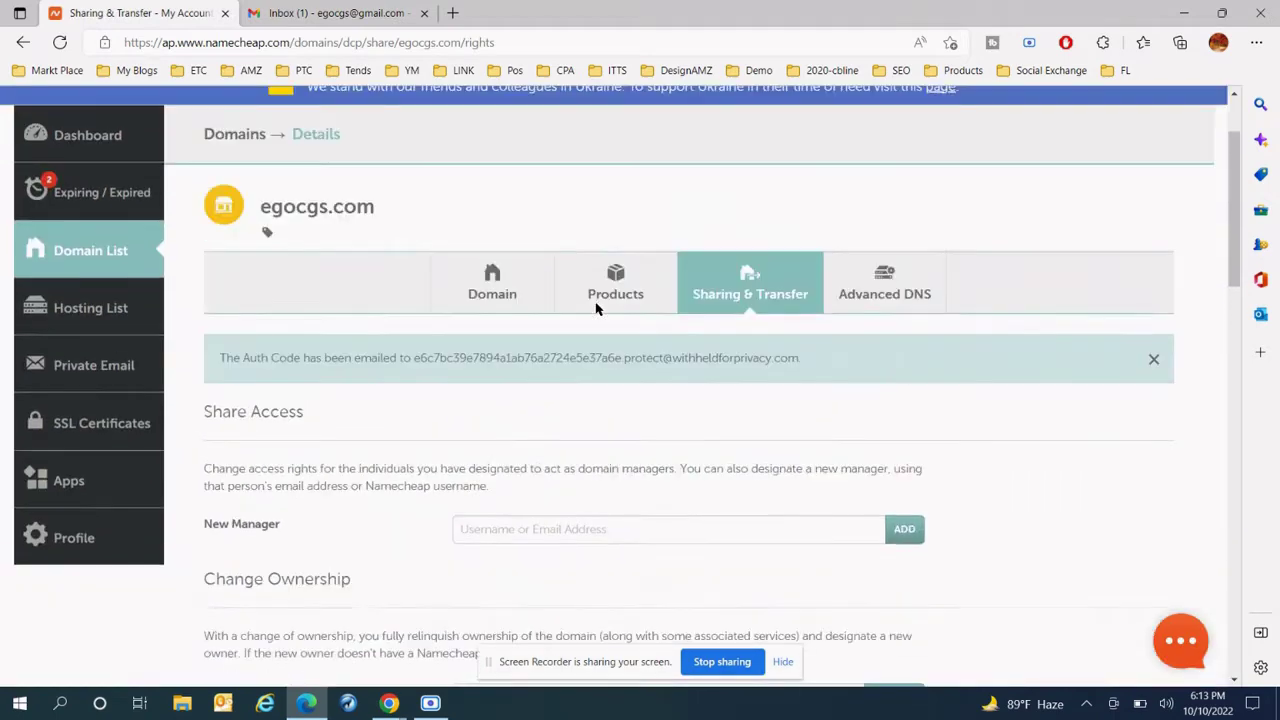
drag(378, 340, 269, 350)
right_click(272, 345)
click(288, 305)
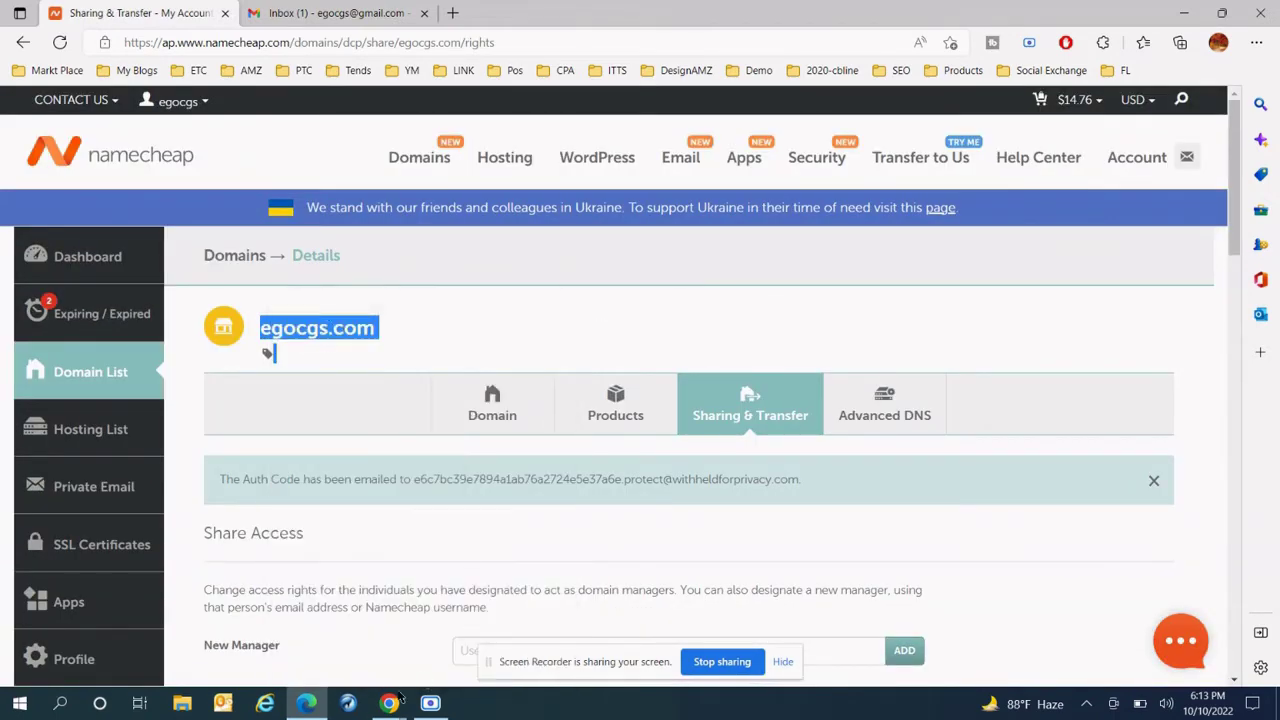
- Load namesilo.com in the other Chrome window
mouse_move(389, 703)
click(310, 624)
click(281, 41)
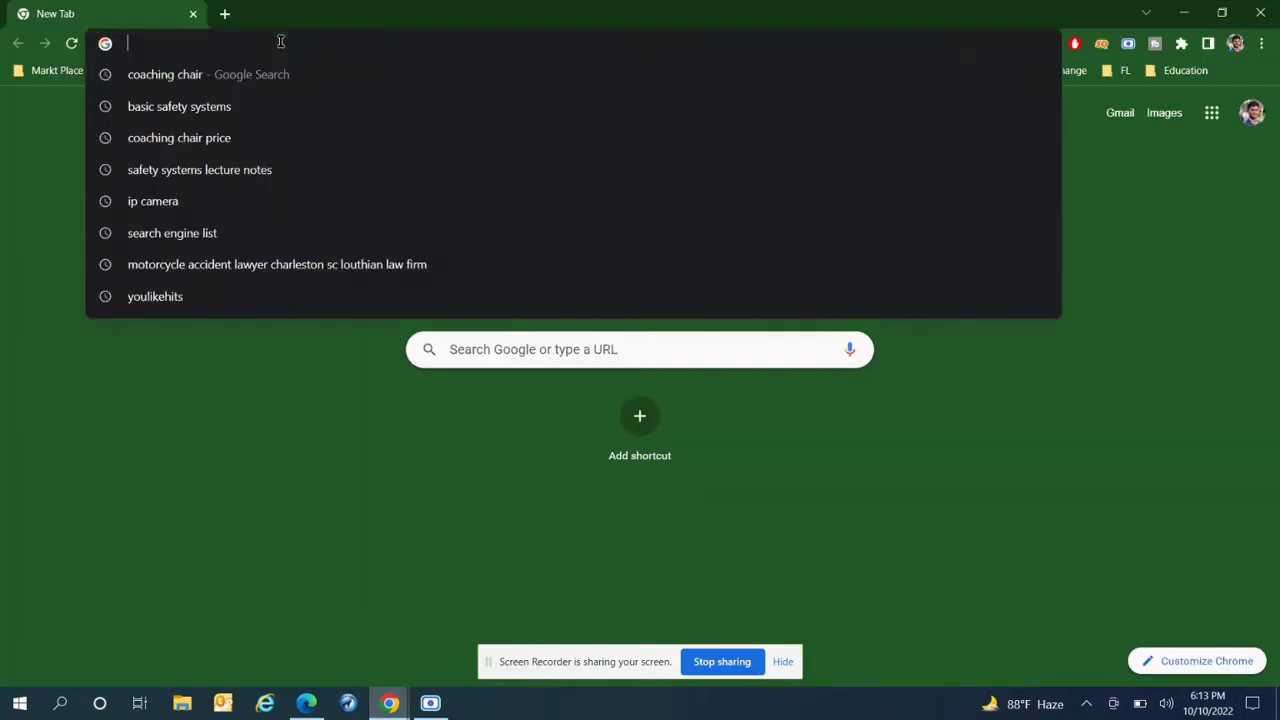
text(nam)
key(Return)
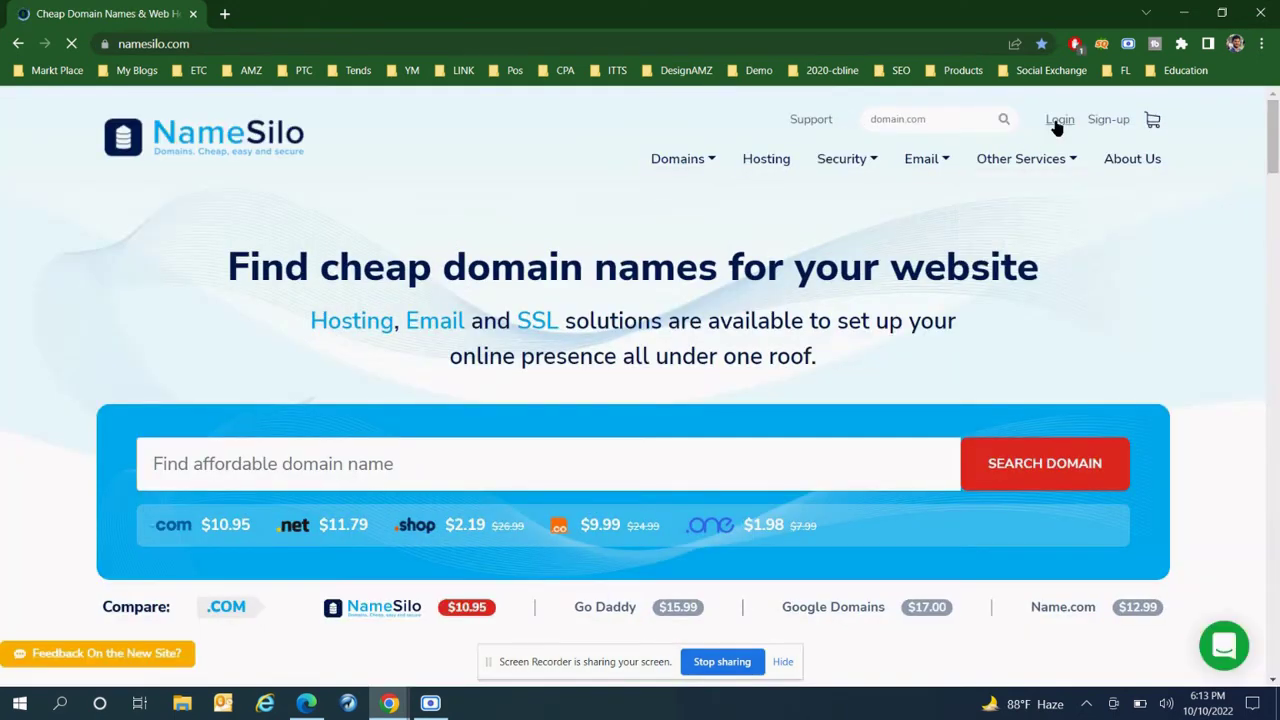
- Log in to NameSilo with the saved credentials and open the domain transfer page
click(1056, 122)
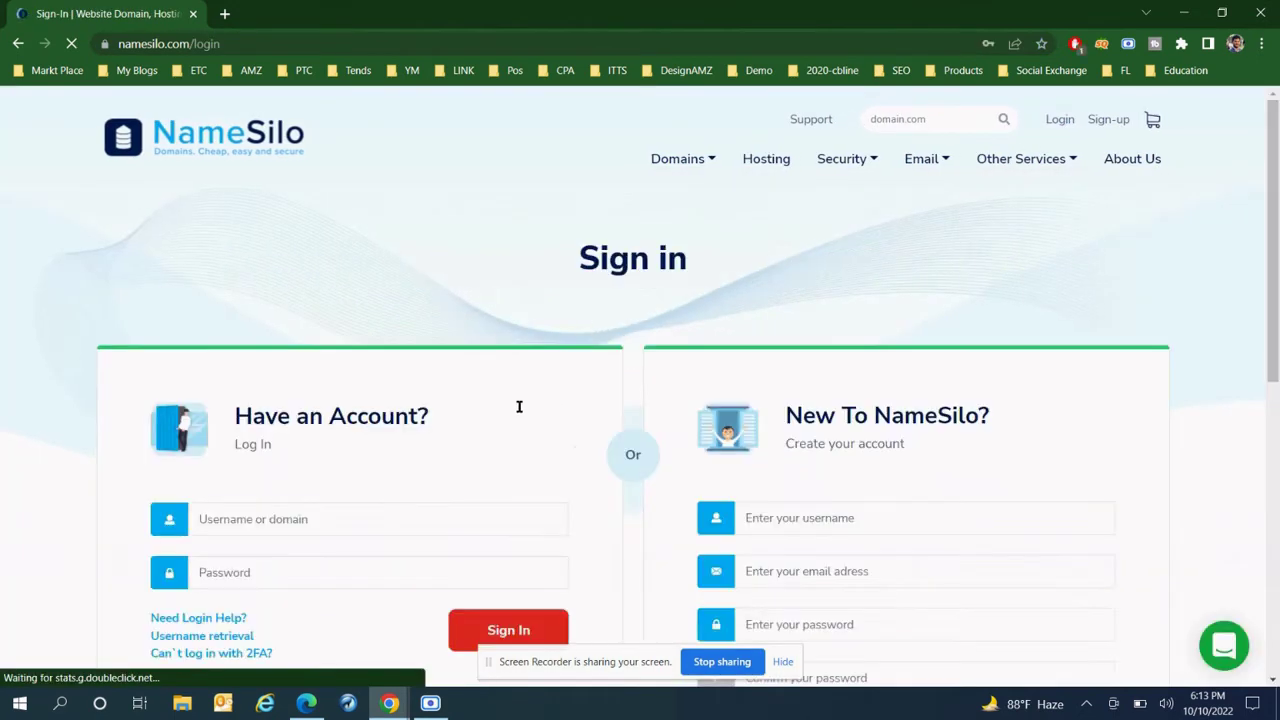
scroll(480, 480, down, 1)
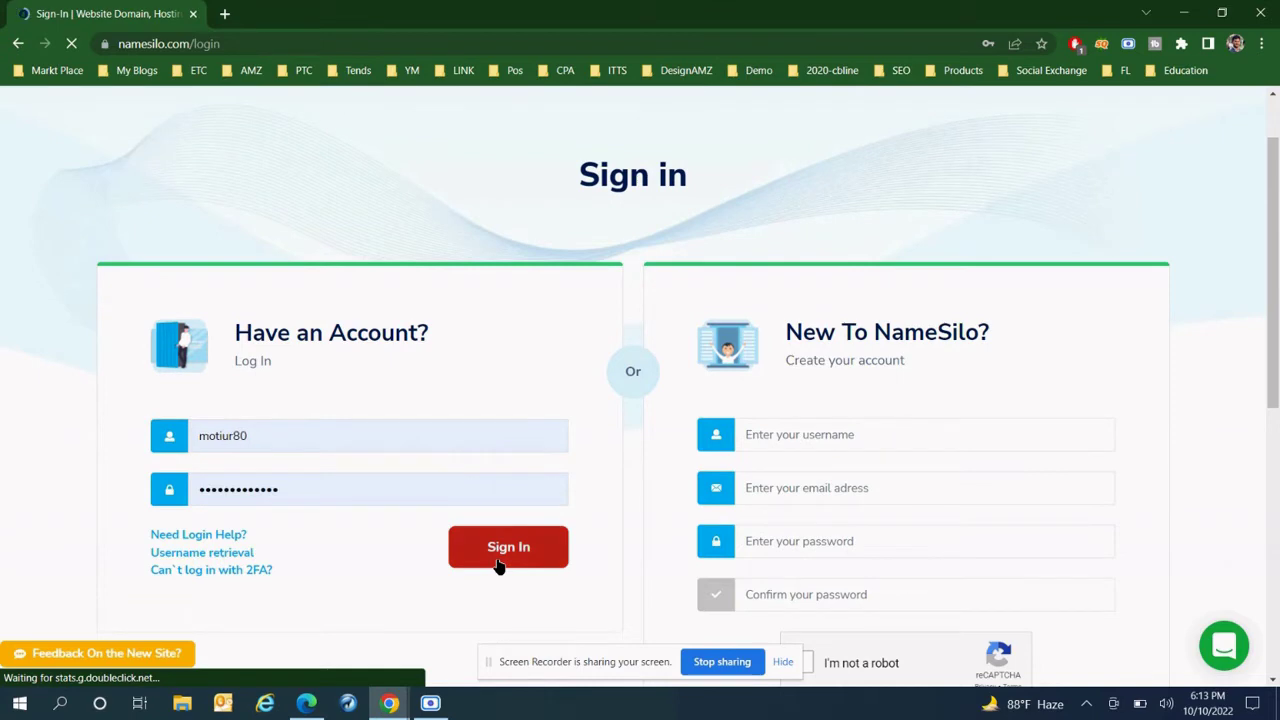
click(498, 560)
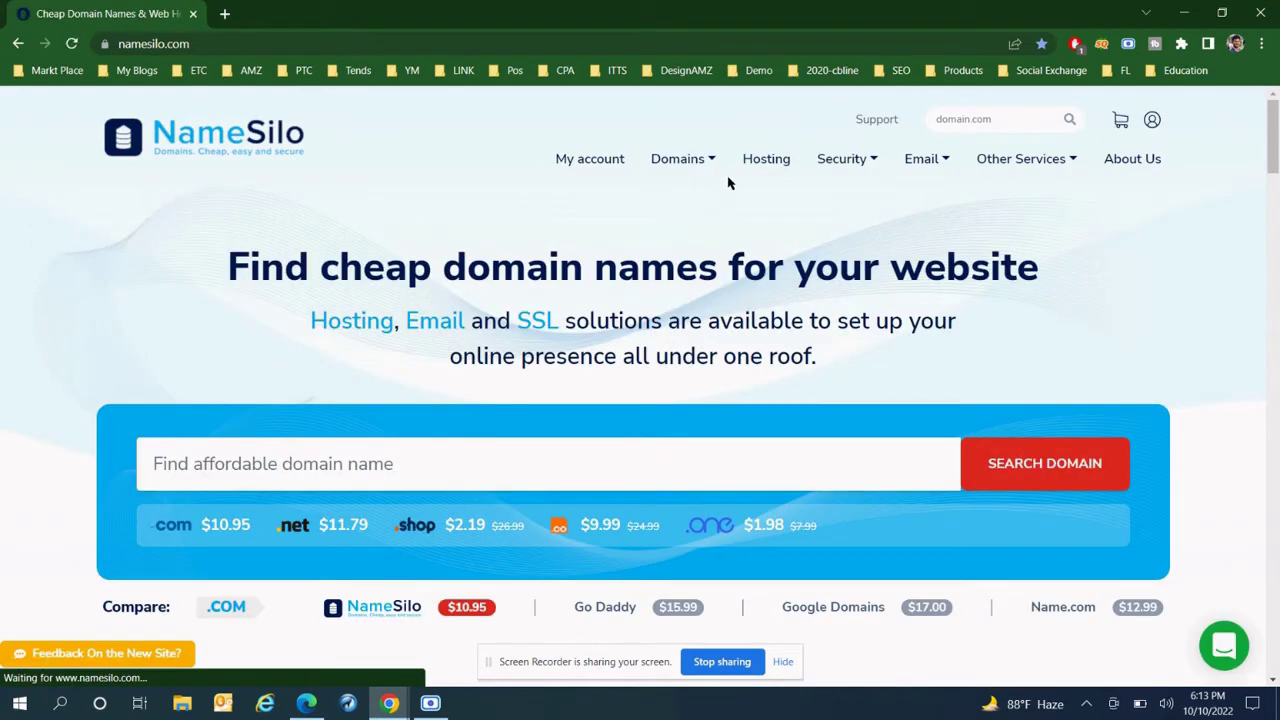
scroll(706, 249, down, 2)
scroll(714, 243, up, 2)
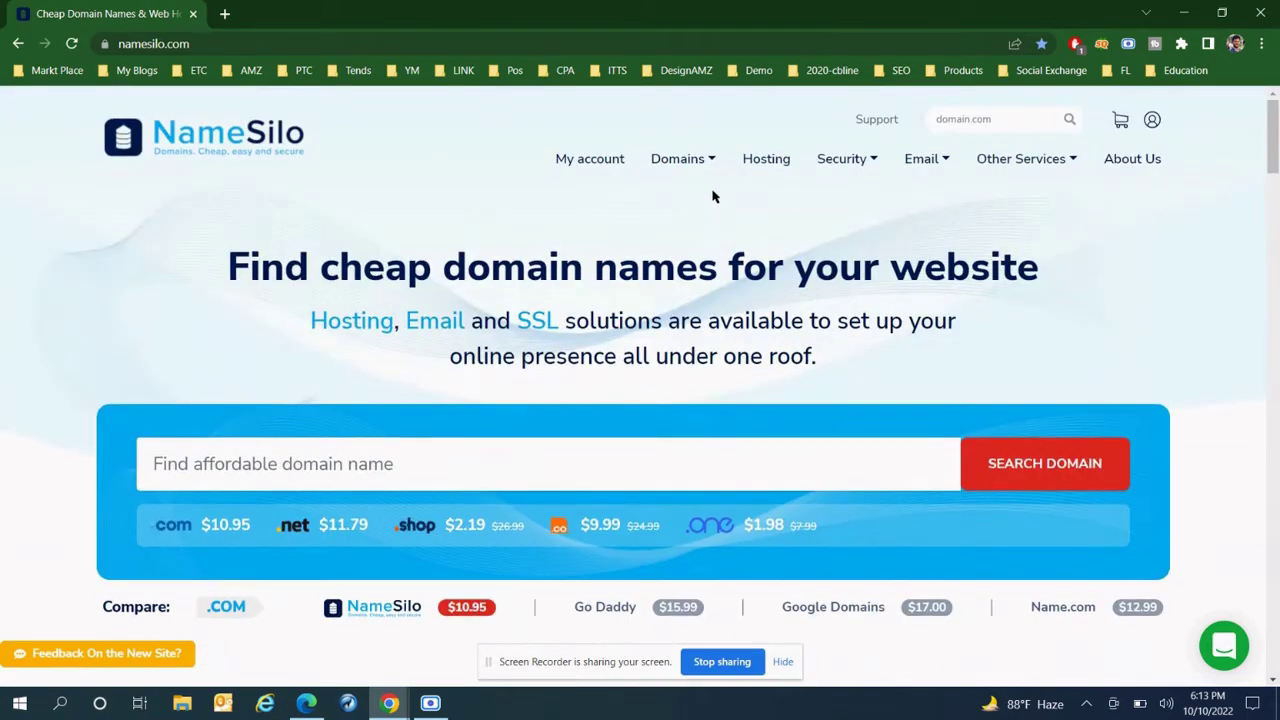
mouse_move(683, 168)
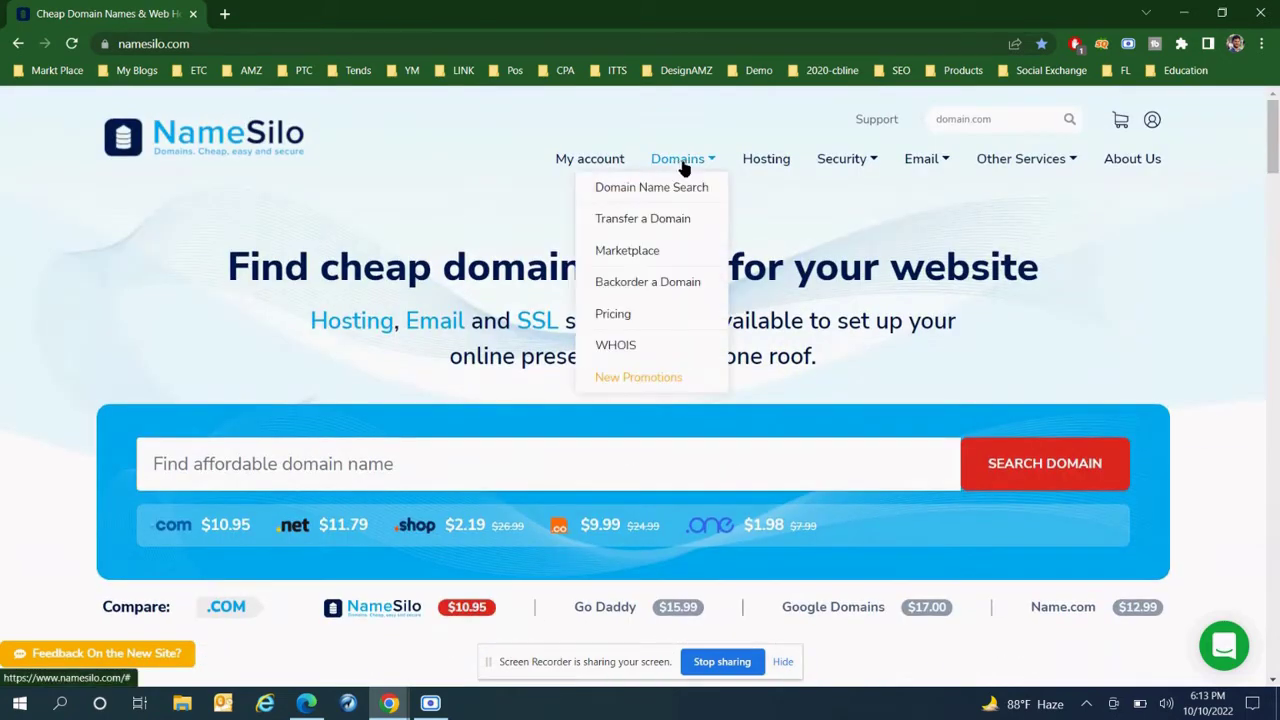
click(653, 220)
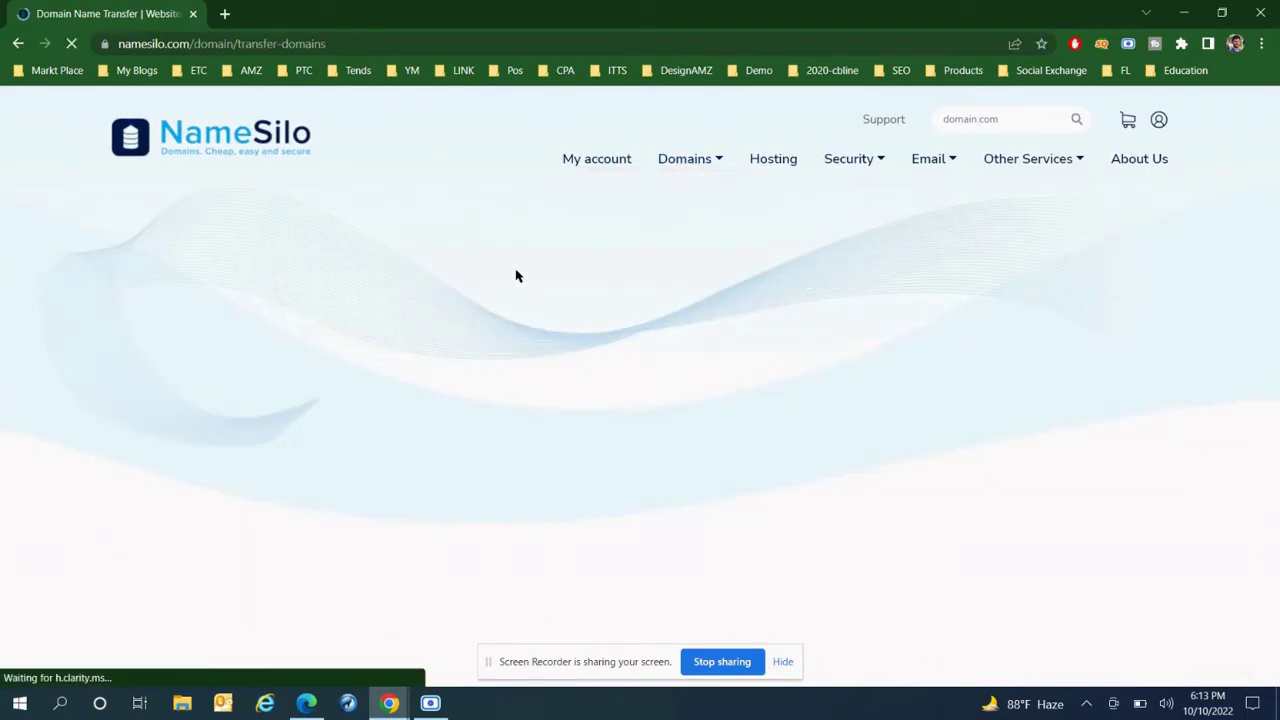
- Search egocgs.com for transfer and select its empty Authorization Code field
scroll(371, 386, down, 3)
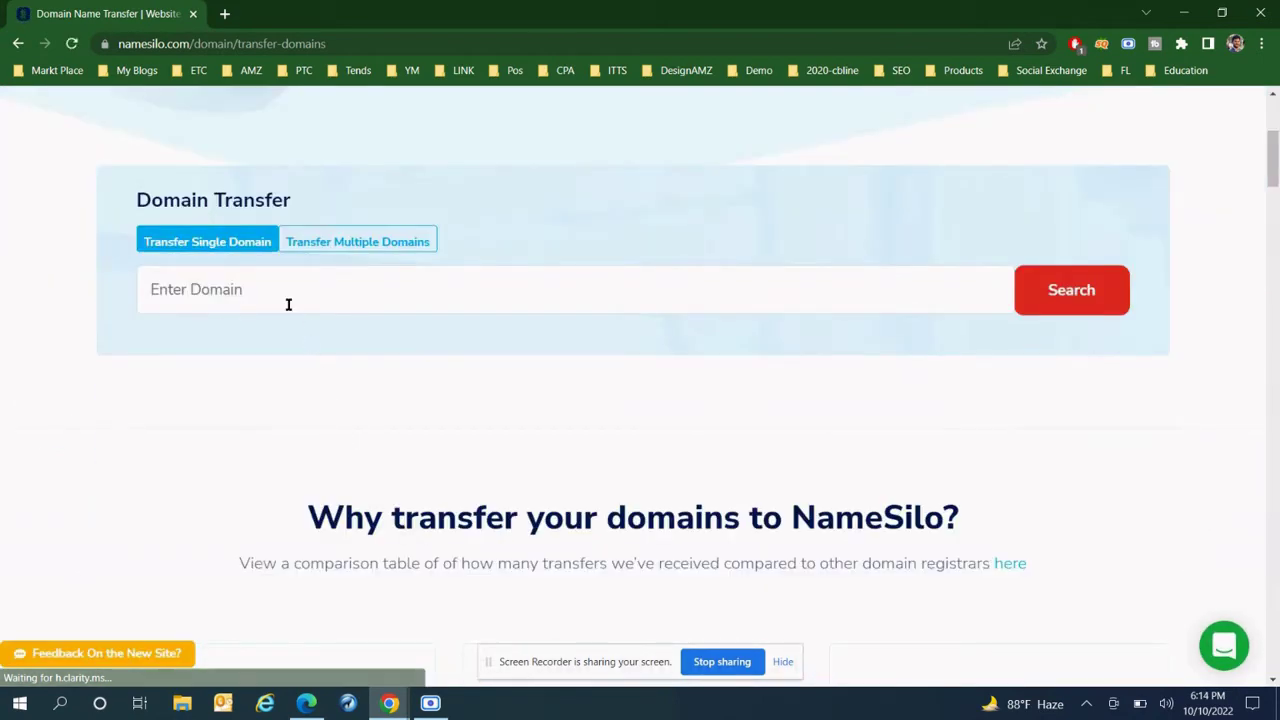
click(288, 304)
key(Down)
key(Return)
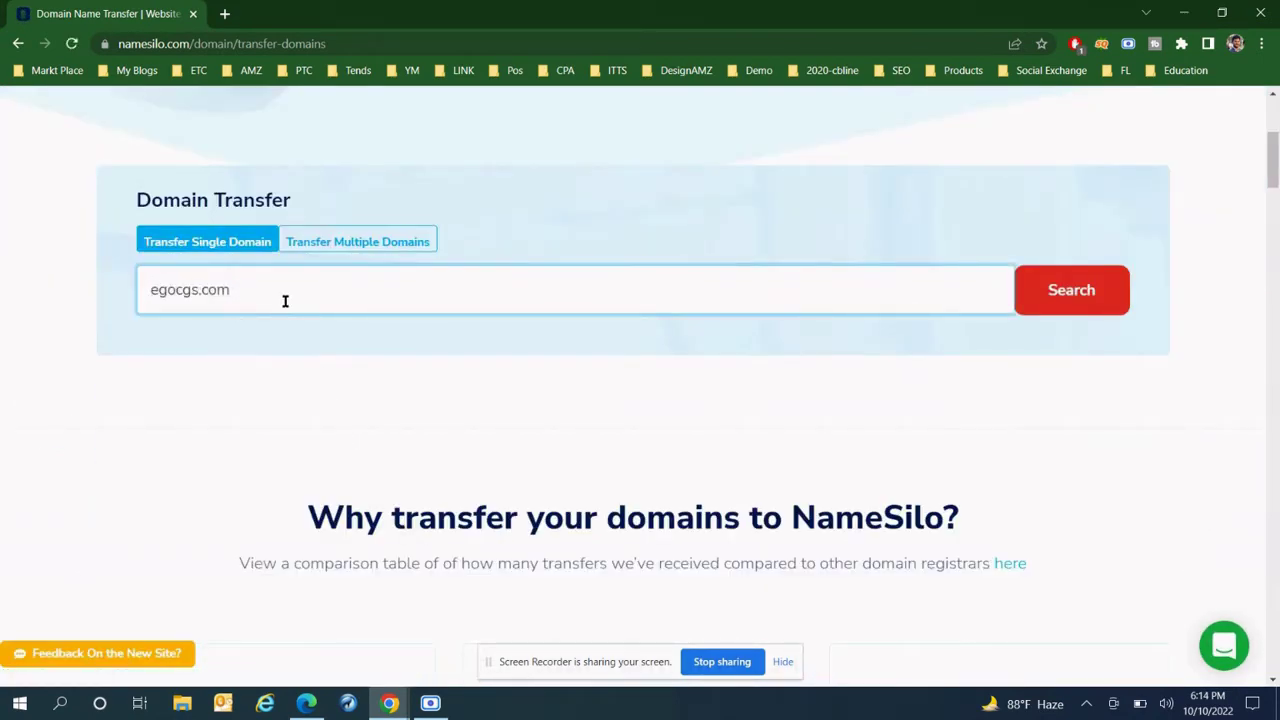
key(BackSpace)
click(1049, 294)
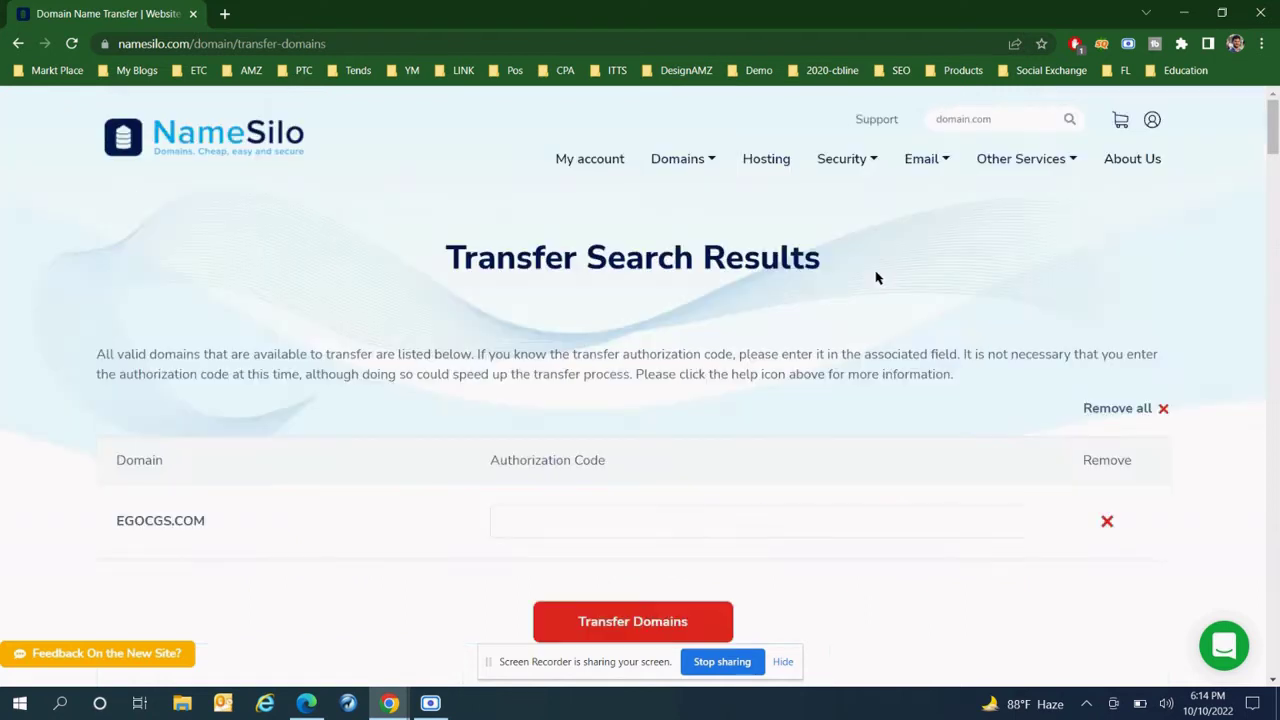
scroll(700, 330, down, 1)
click(529, 441)
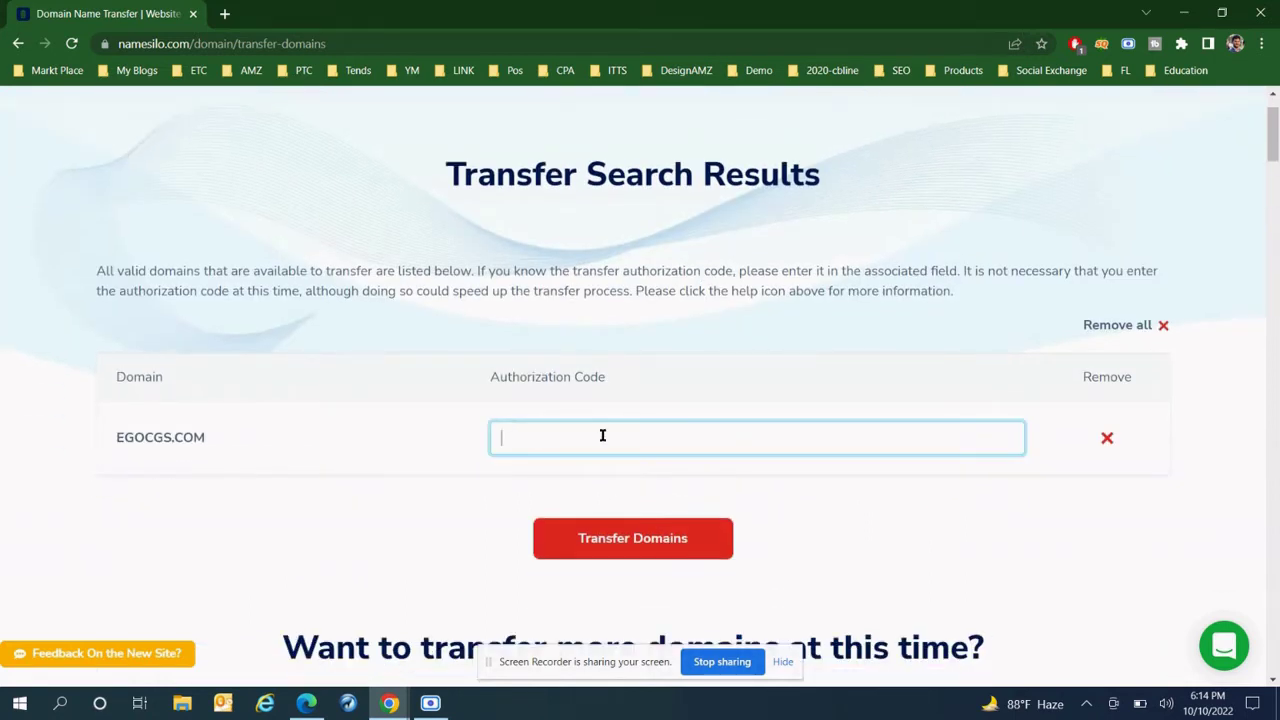
click(306, 703)
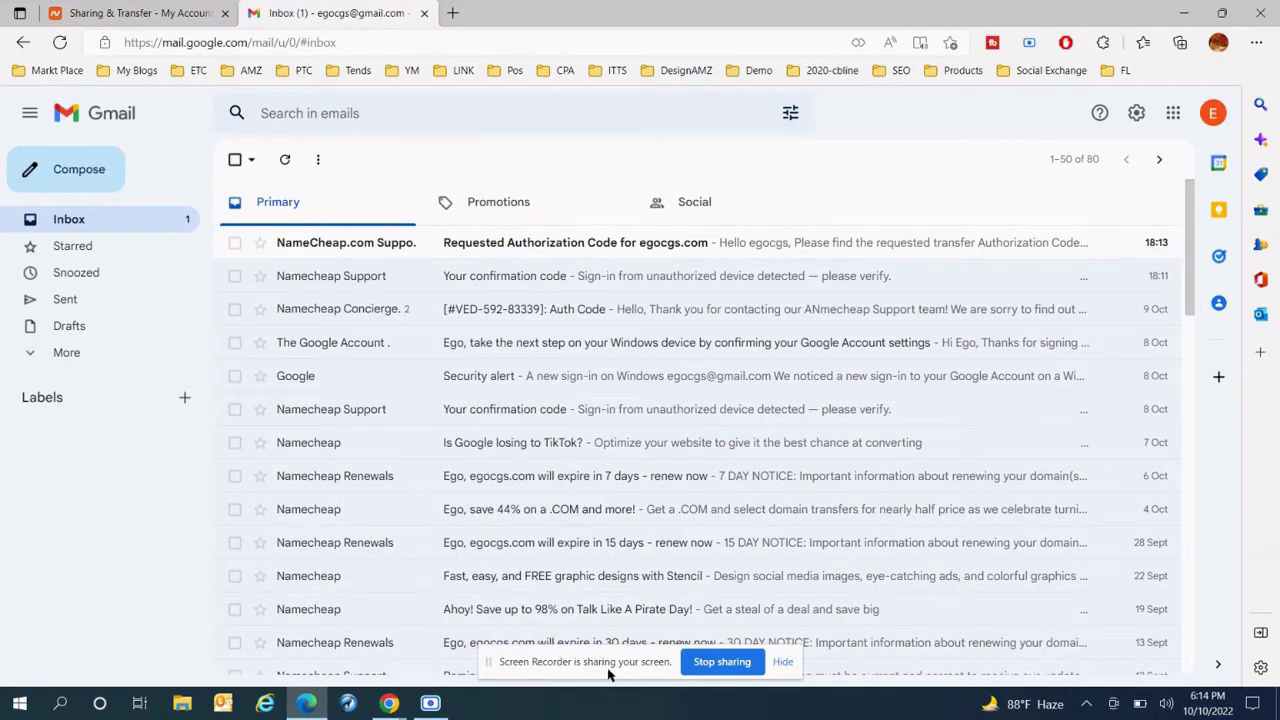
- Open Namecheap's Requested Authorization Code email in Gmail
click(436, 704)
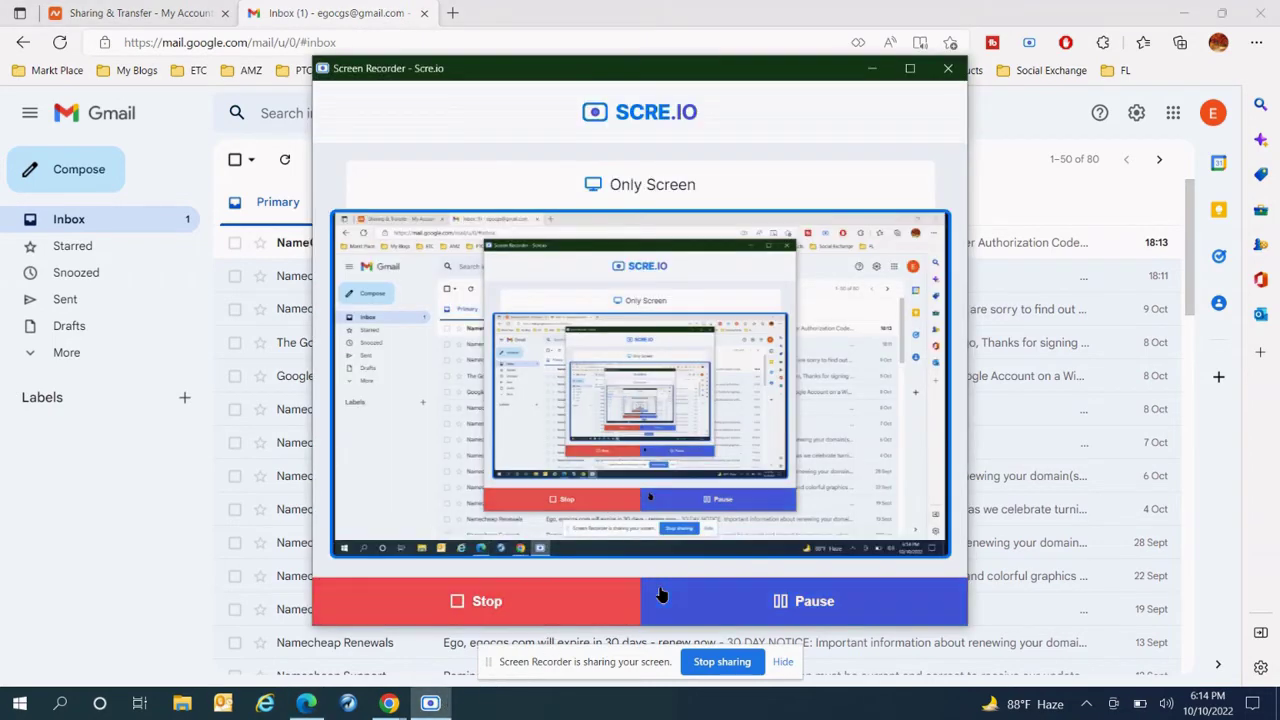
click(1032, 147)
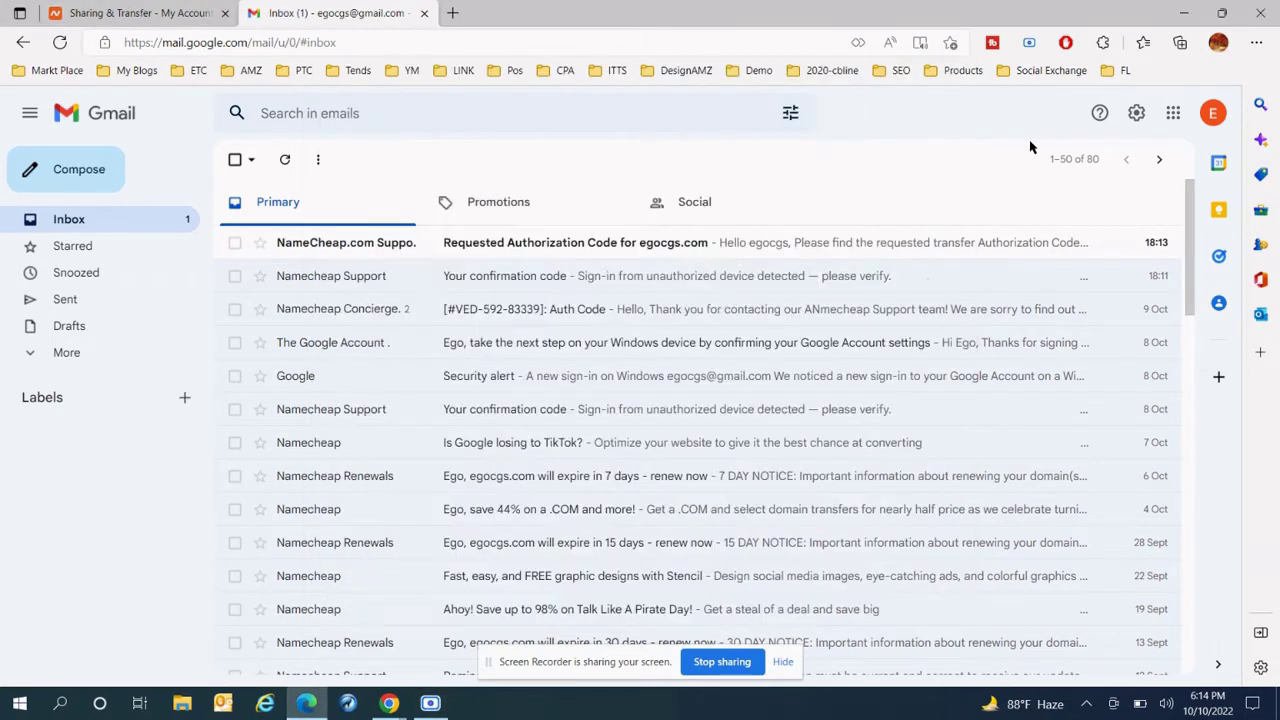
click(597, 246)
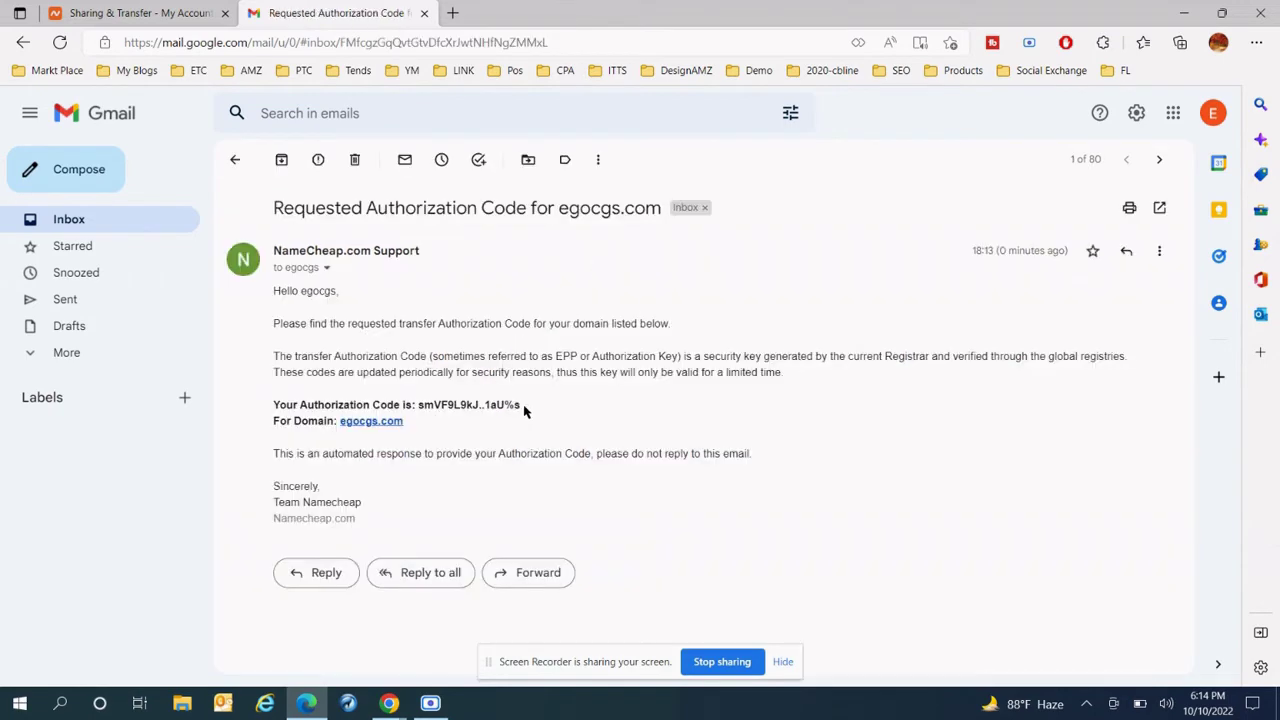
- Copy the authorization code from the email and return to NameSilo's transfer results
drag(523, 406, 419, 405)
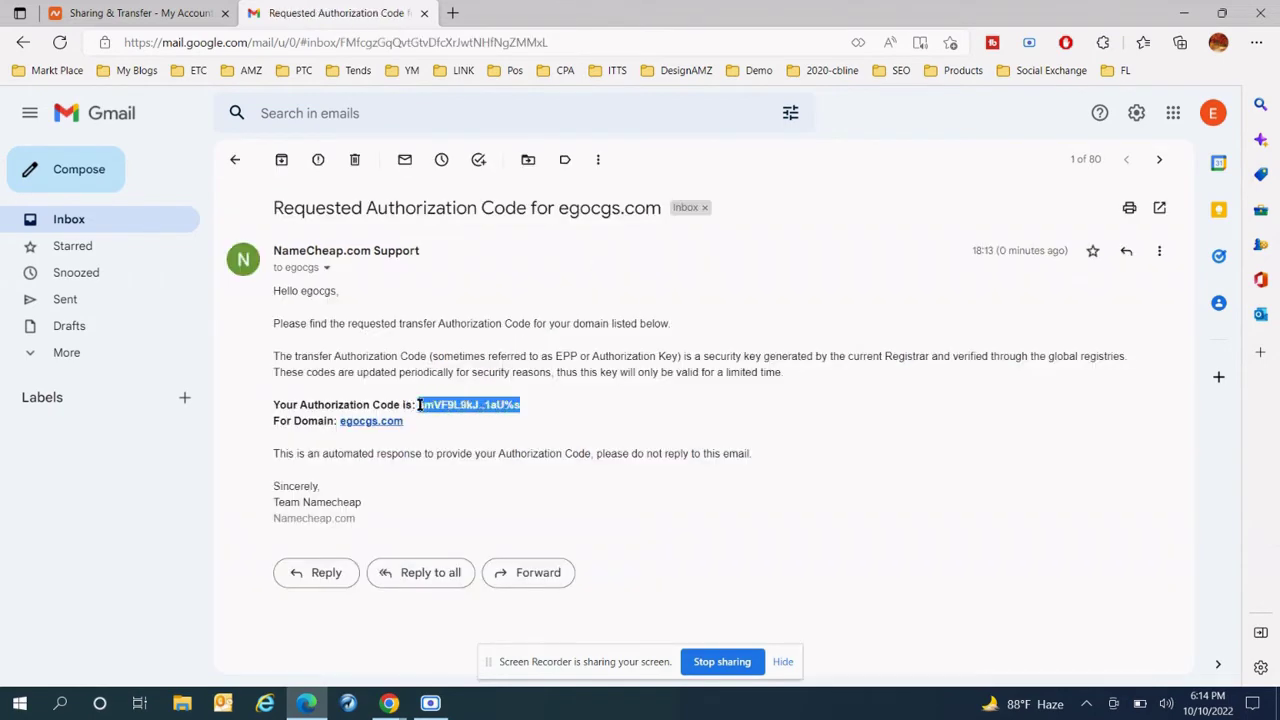
right_click(420, 406)
click(463, 23)
mouse_move(395, 703)
click(300, 630)
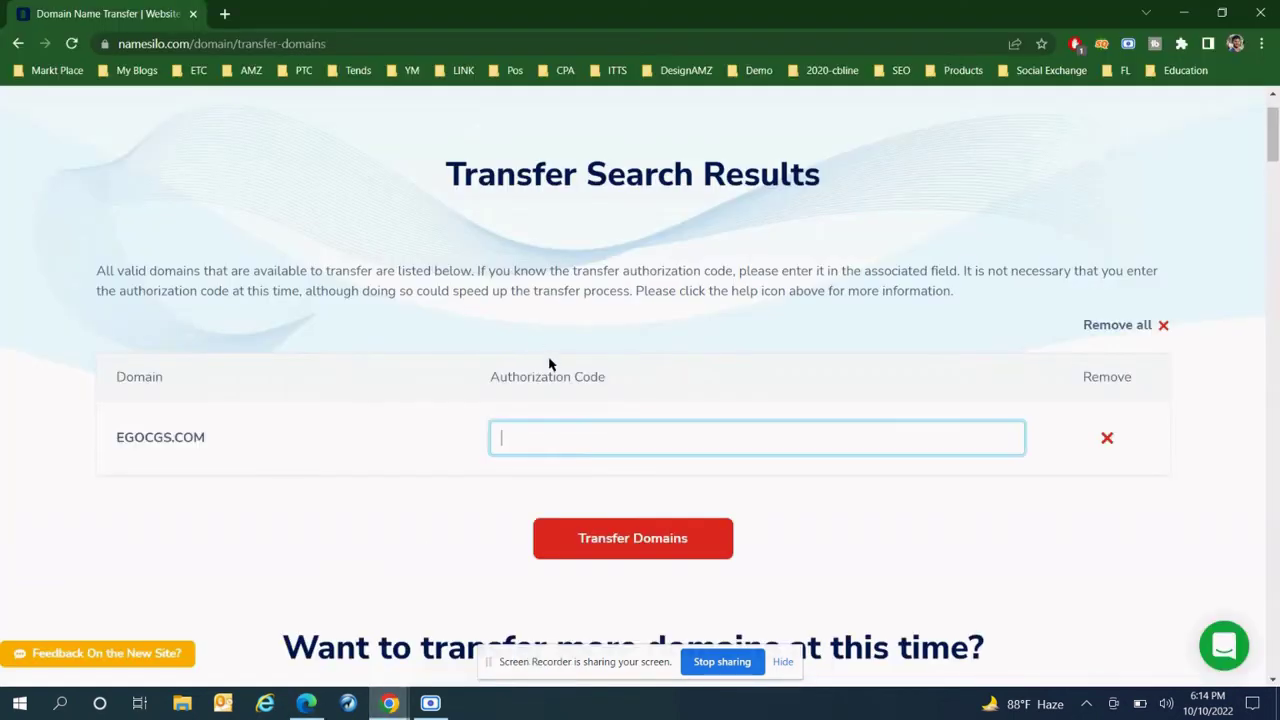
- Paste the authorization code for EGOCGS.COM, submit the transfer, and proceed to checkout
key(ctrl+v)
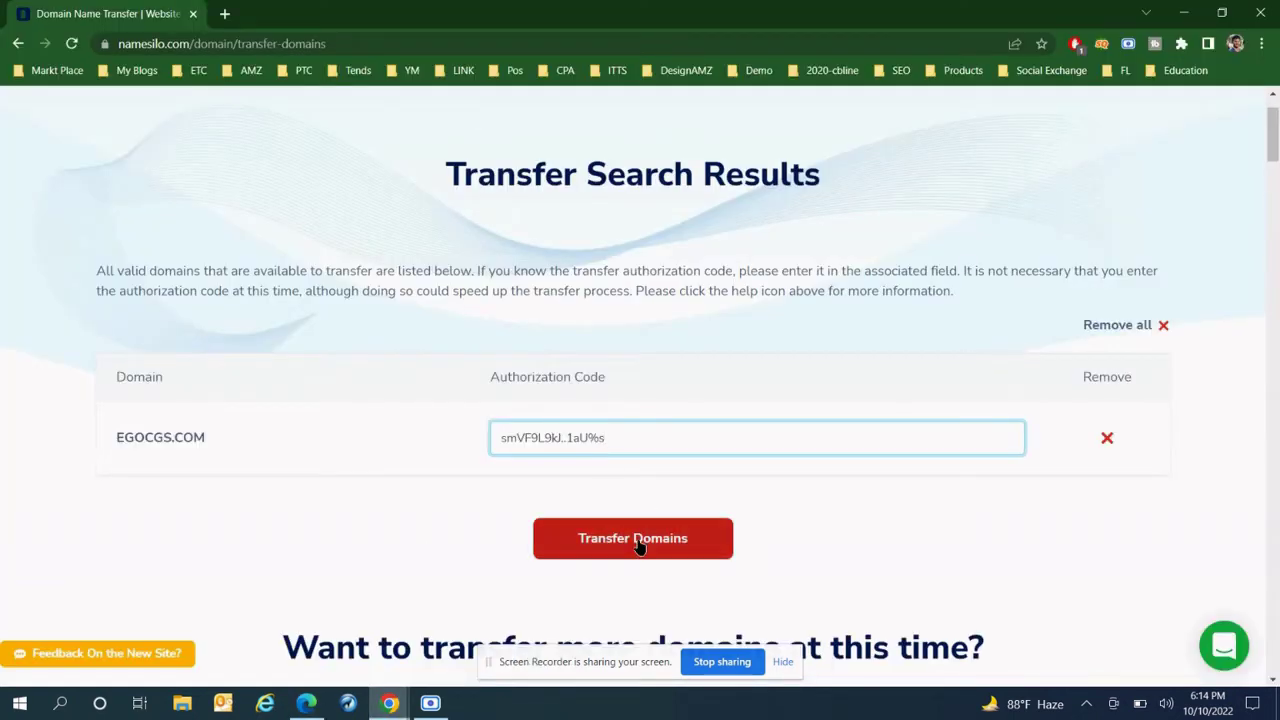
click(638, 542)
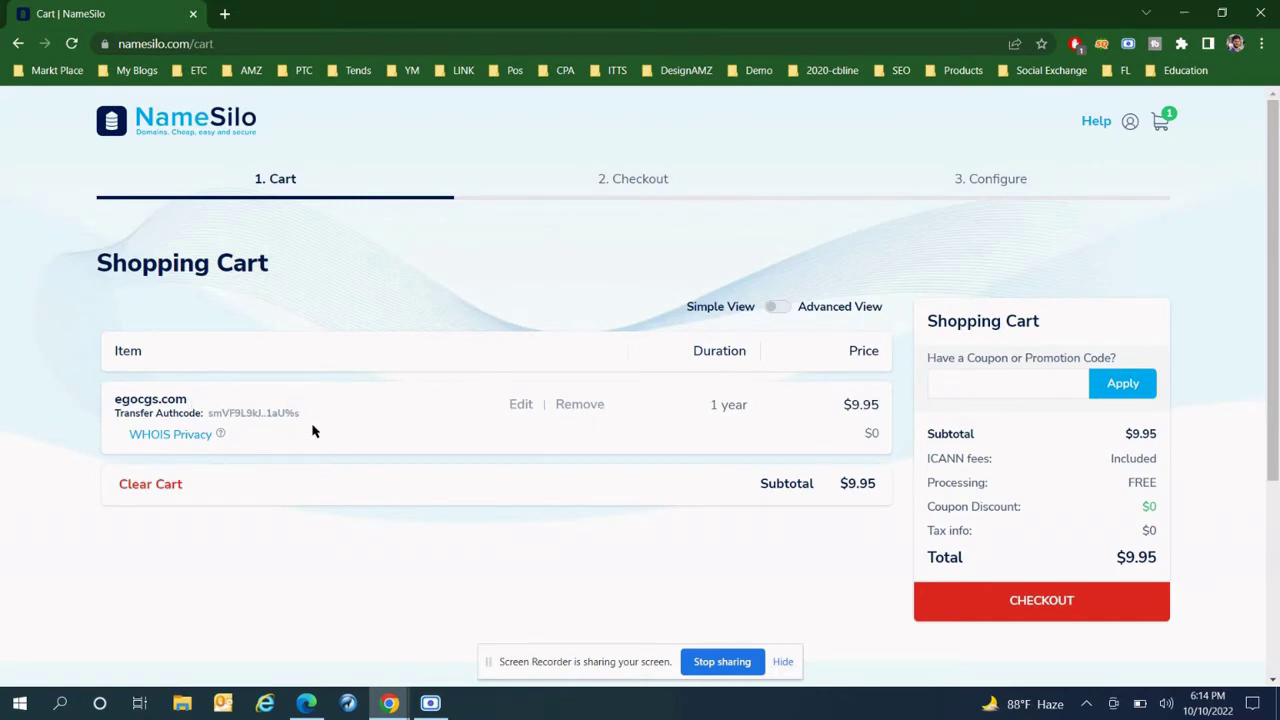
click(1057, 600)
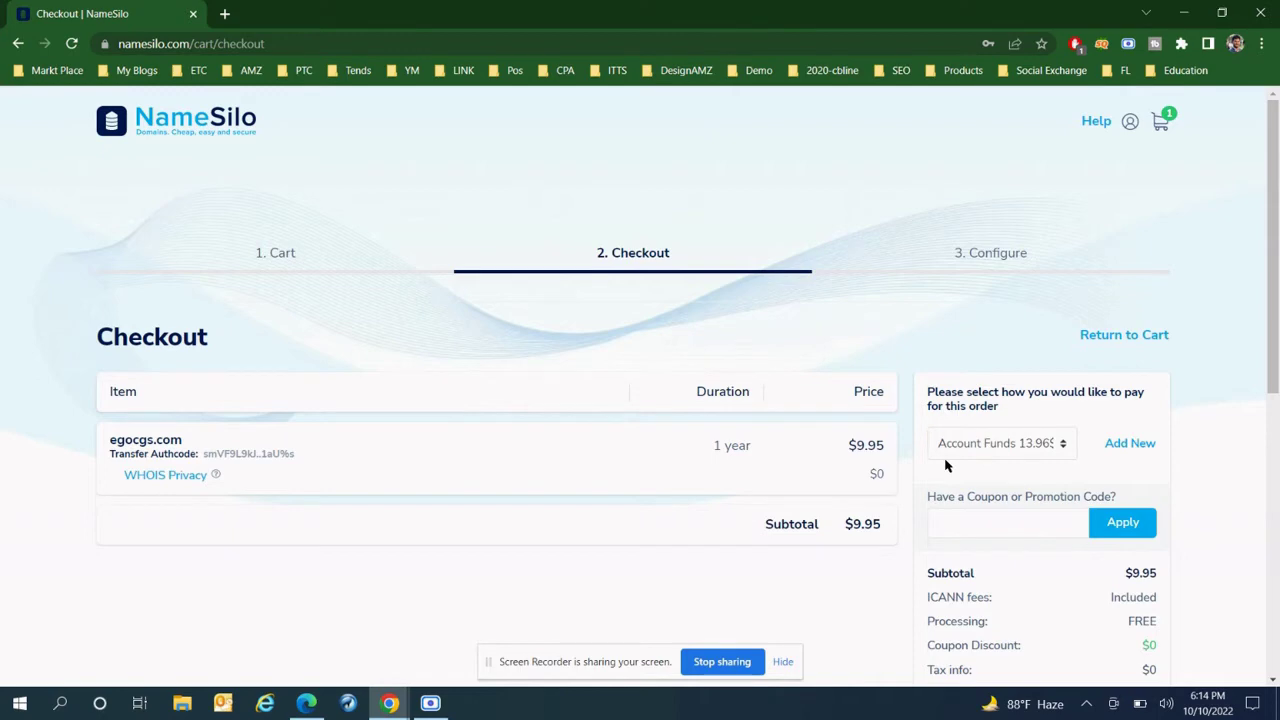
- Accept Terms & Conditions and pay the $9.95 order with Account Funds
scroll(946, 466, down, 3)
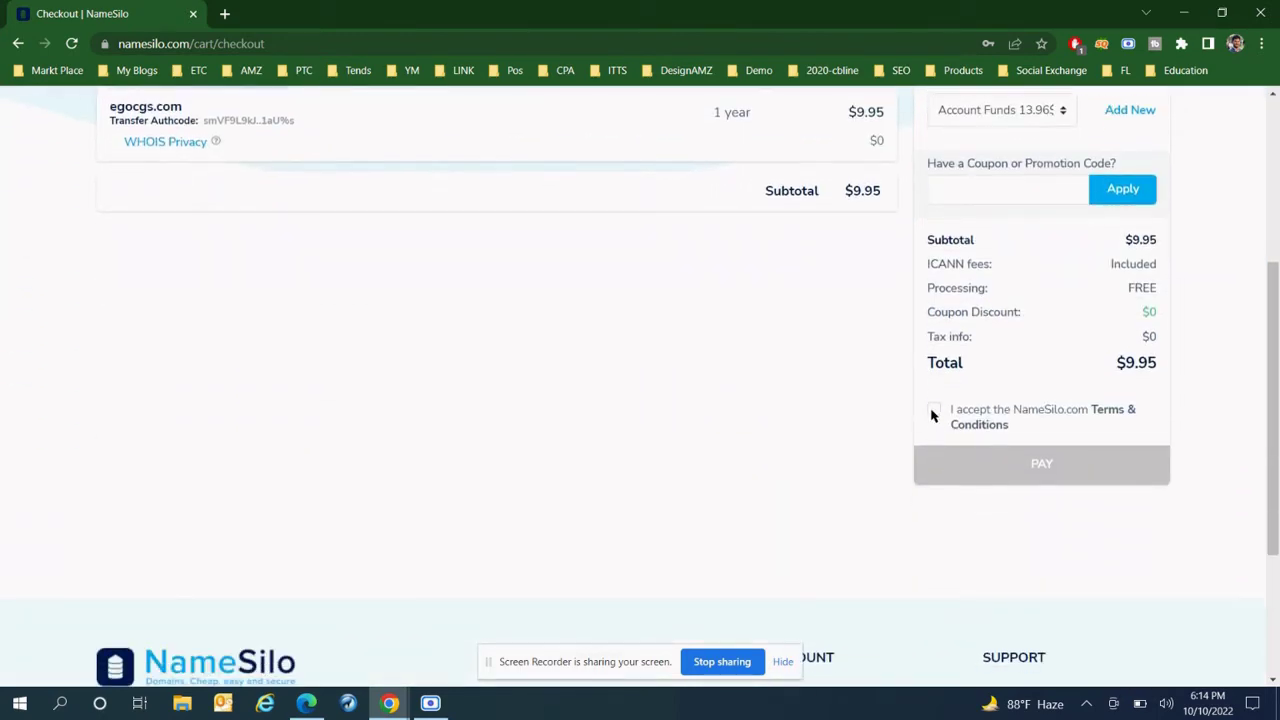
click(933, 412)
scroll(978, 412, up, 2)
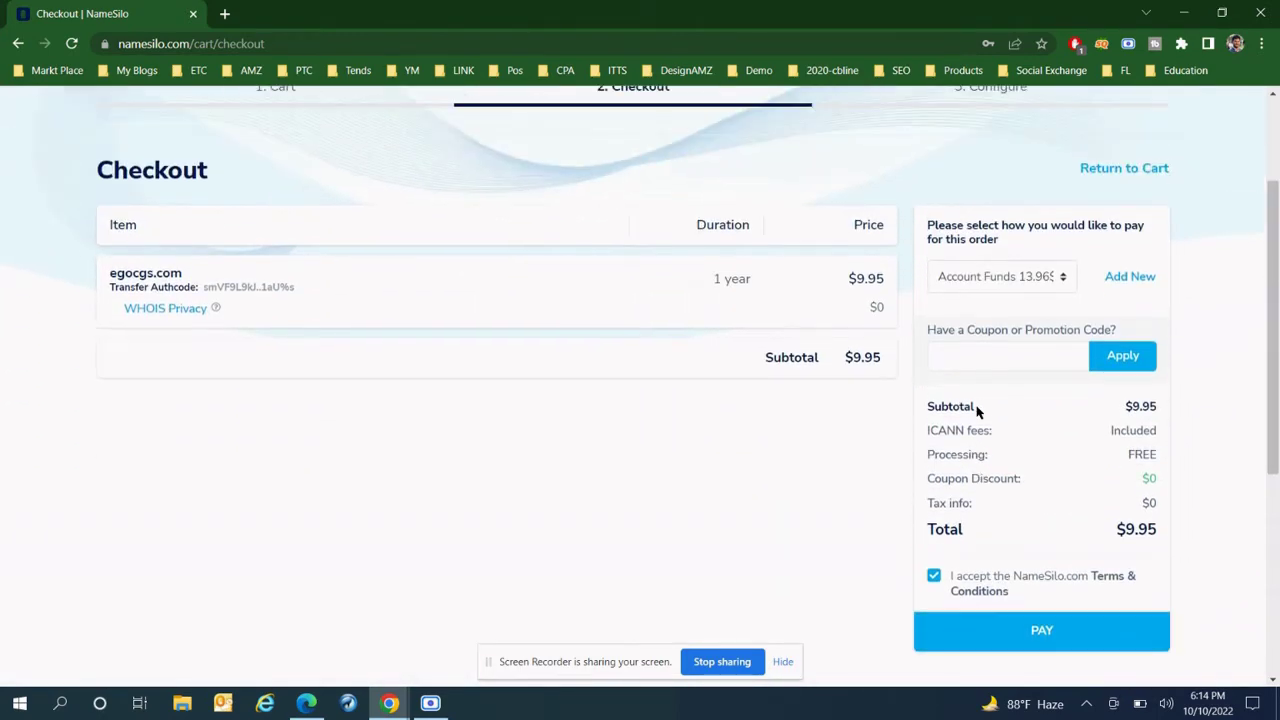
scroll(976, 410, up, 1)
click(989, 366)
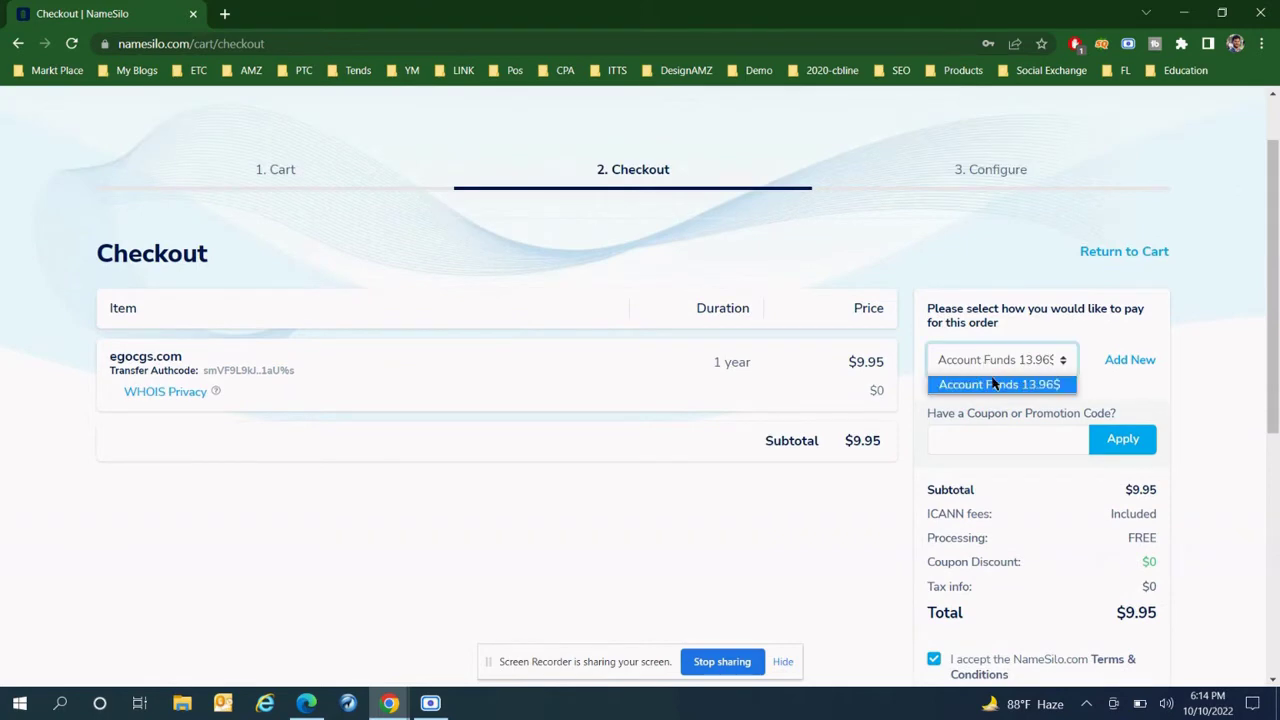
click(1036, 394)
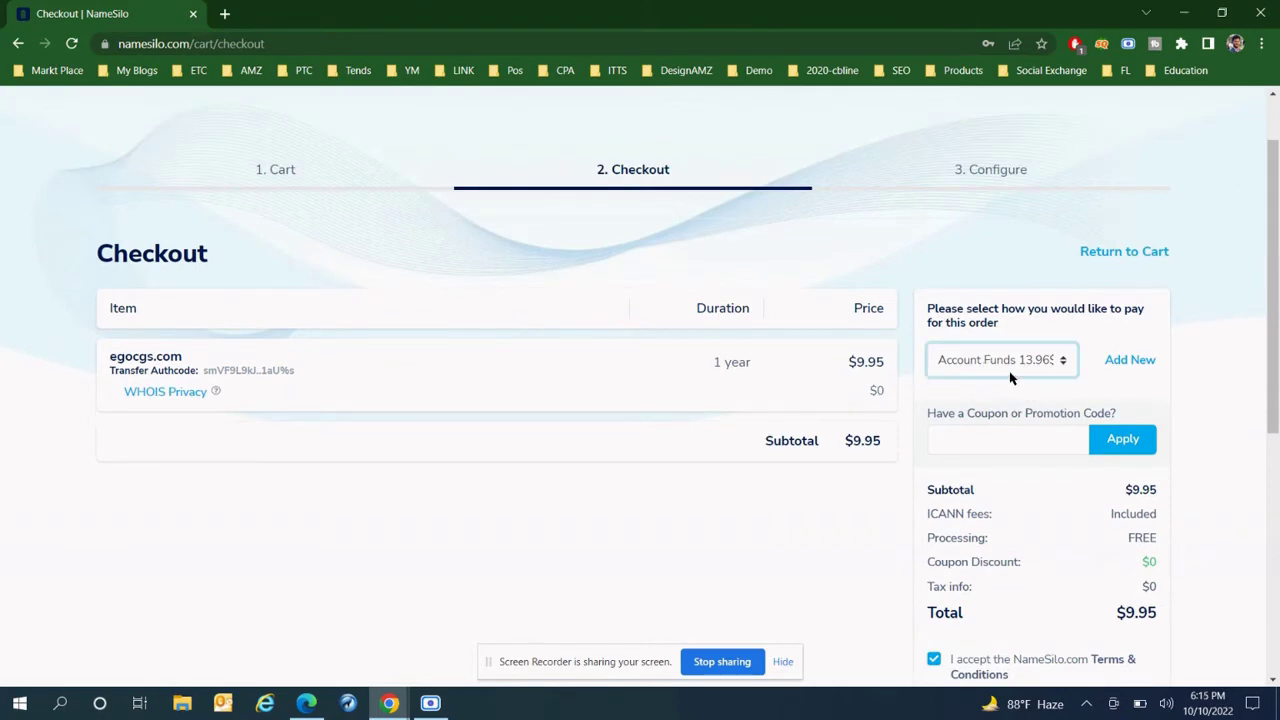
scroll(990, 370, down, 3)
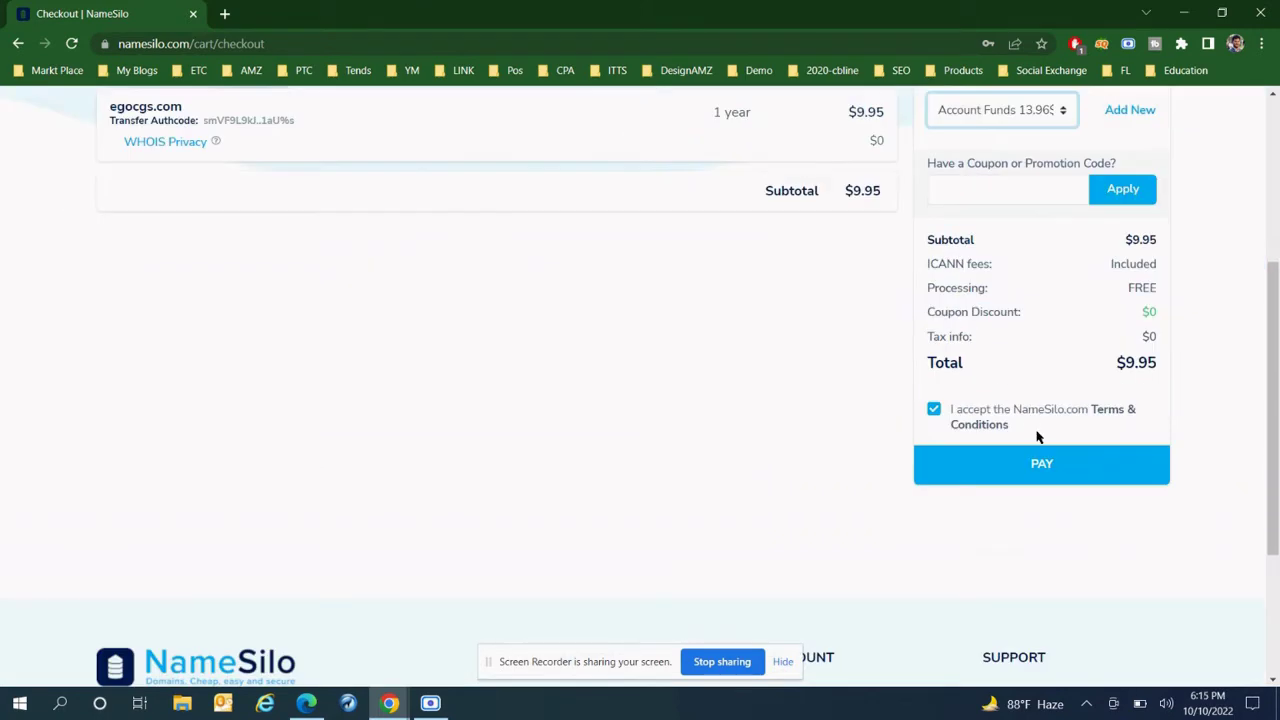
click(1045, 467)
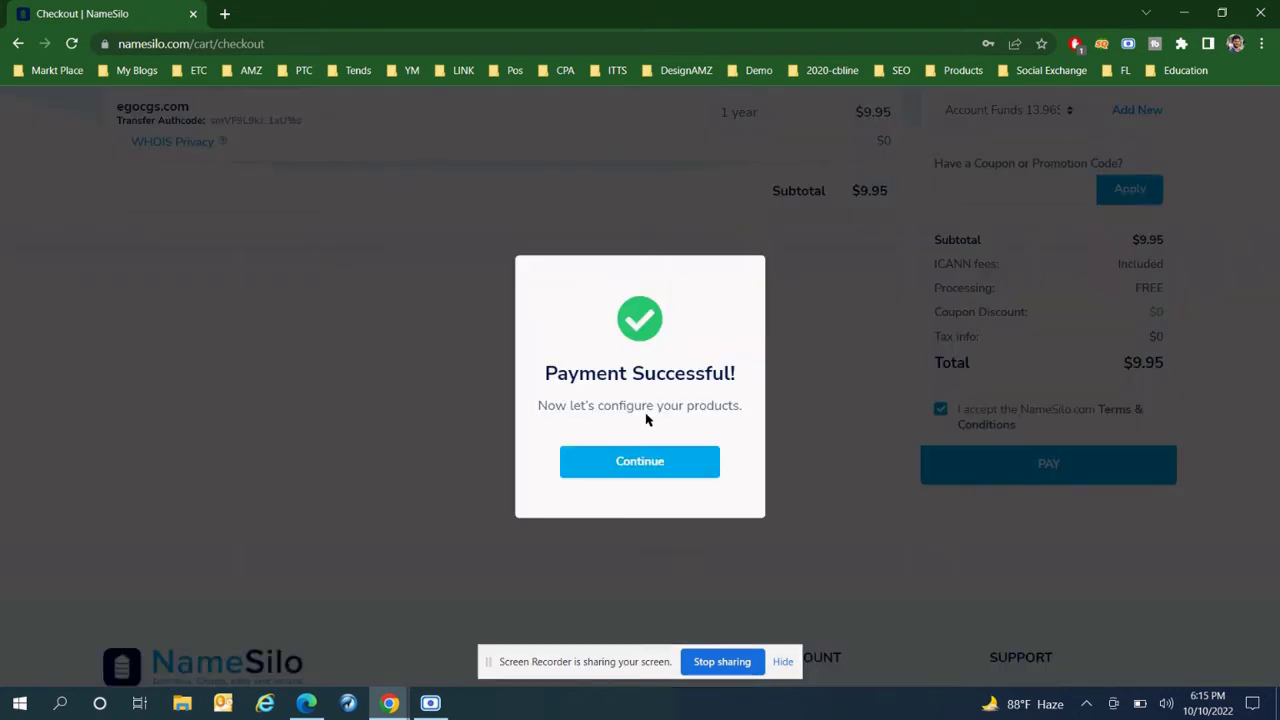
- Pass NameSilo's payment success message, select all domains, skip quick configuration, then return to Gmail
click(646, 470)
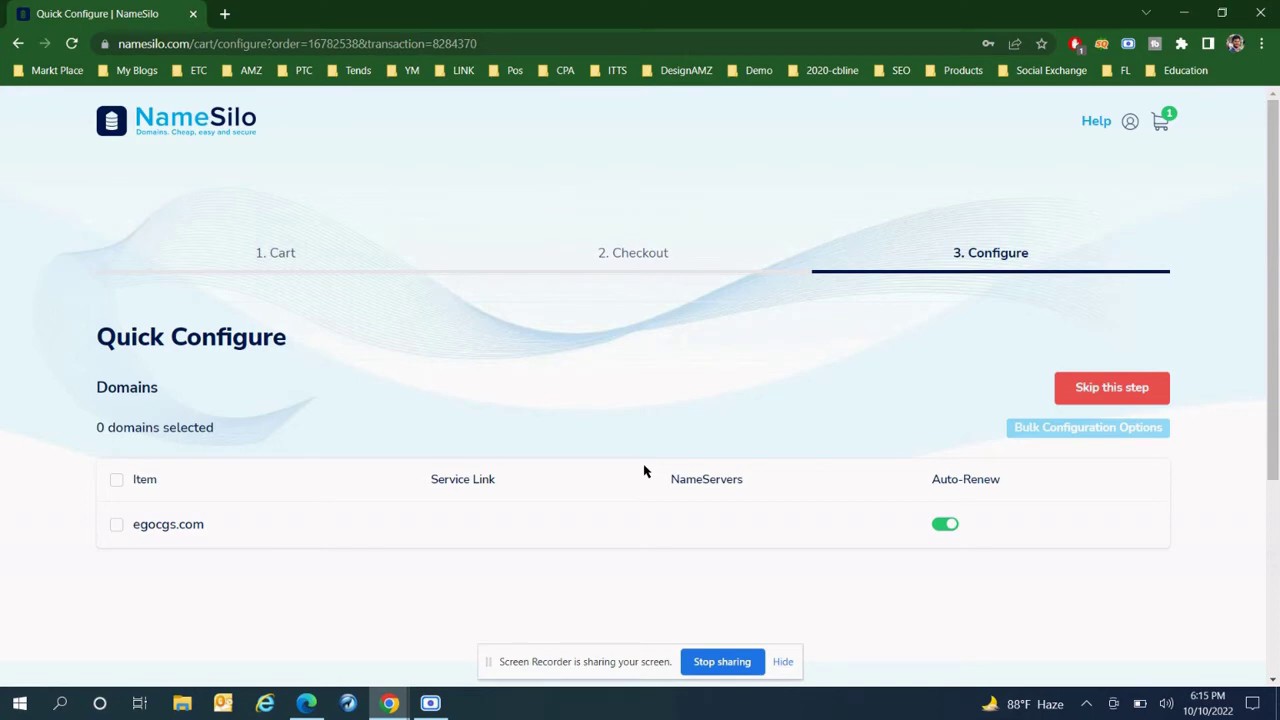
scroll(630, 465, down, 1)
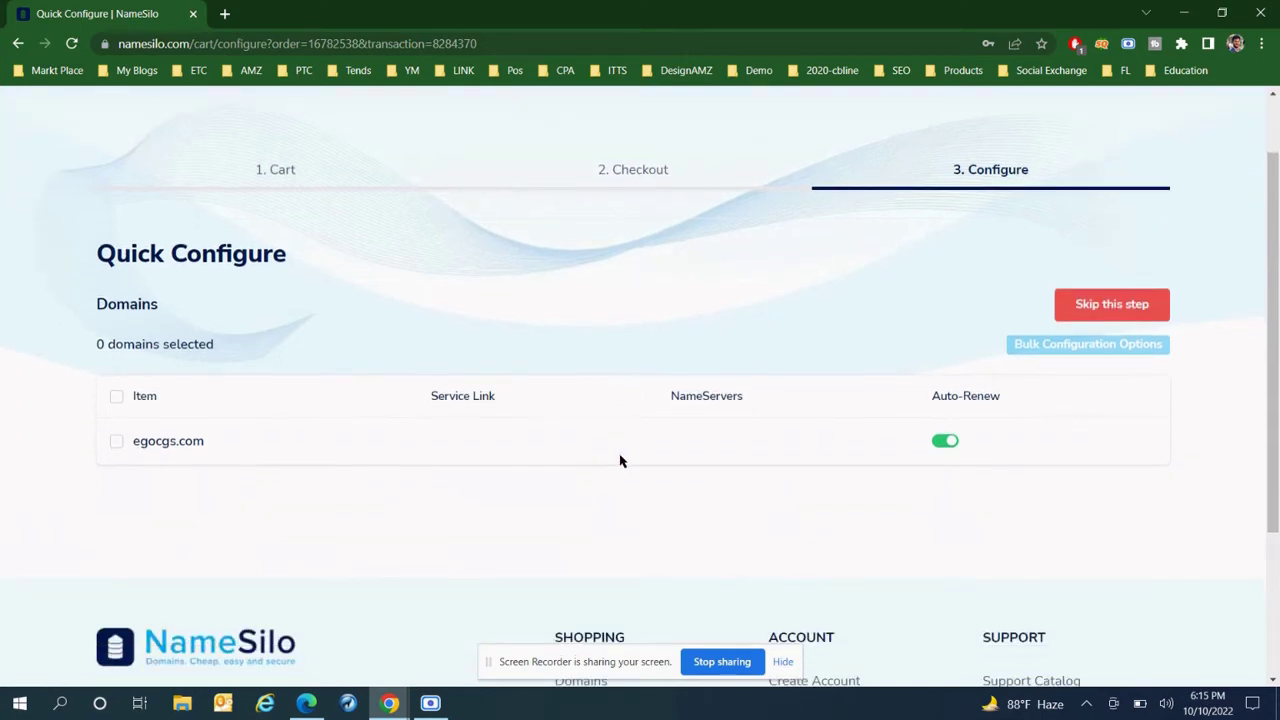
scroll(790, 456, down, 1)
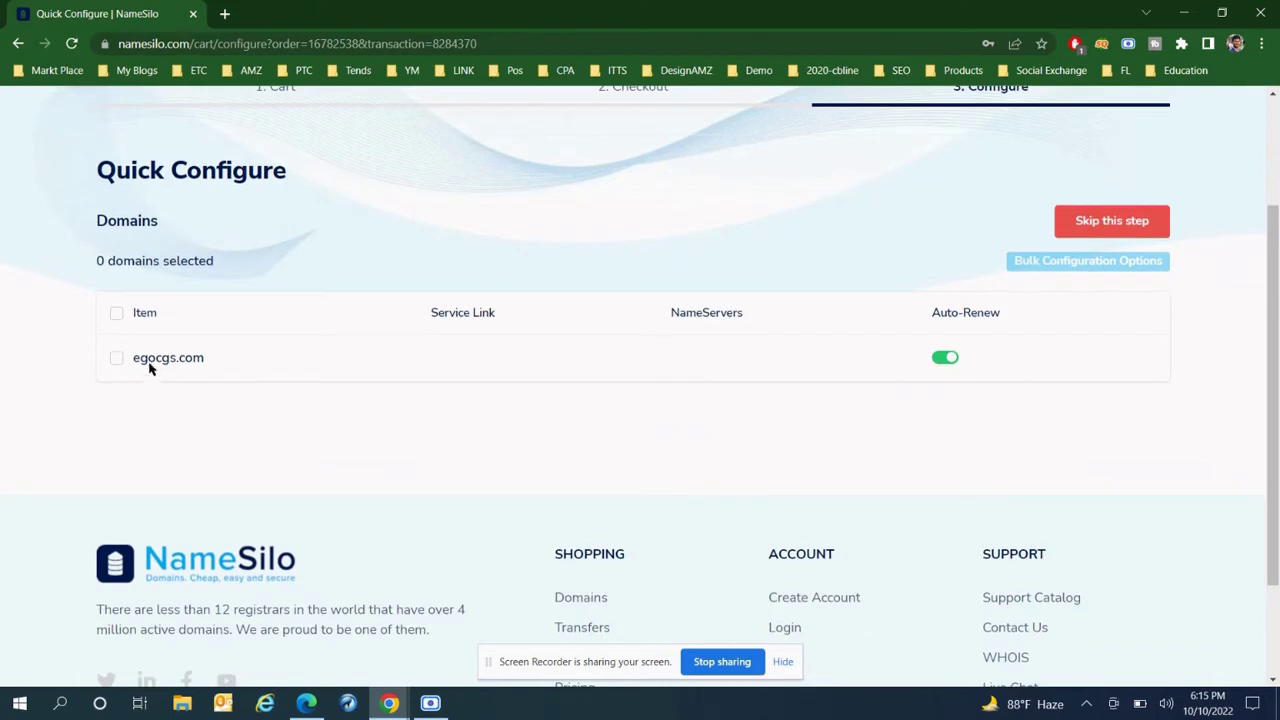
click(116, 313)
scroll(543, 397, up, 2)
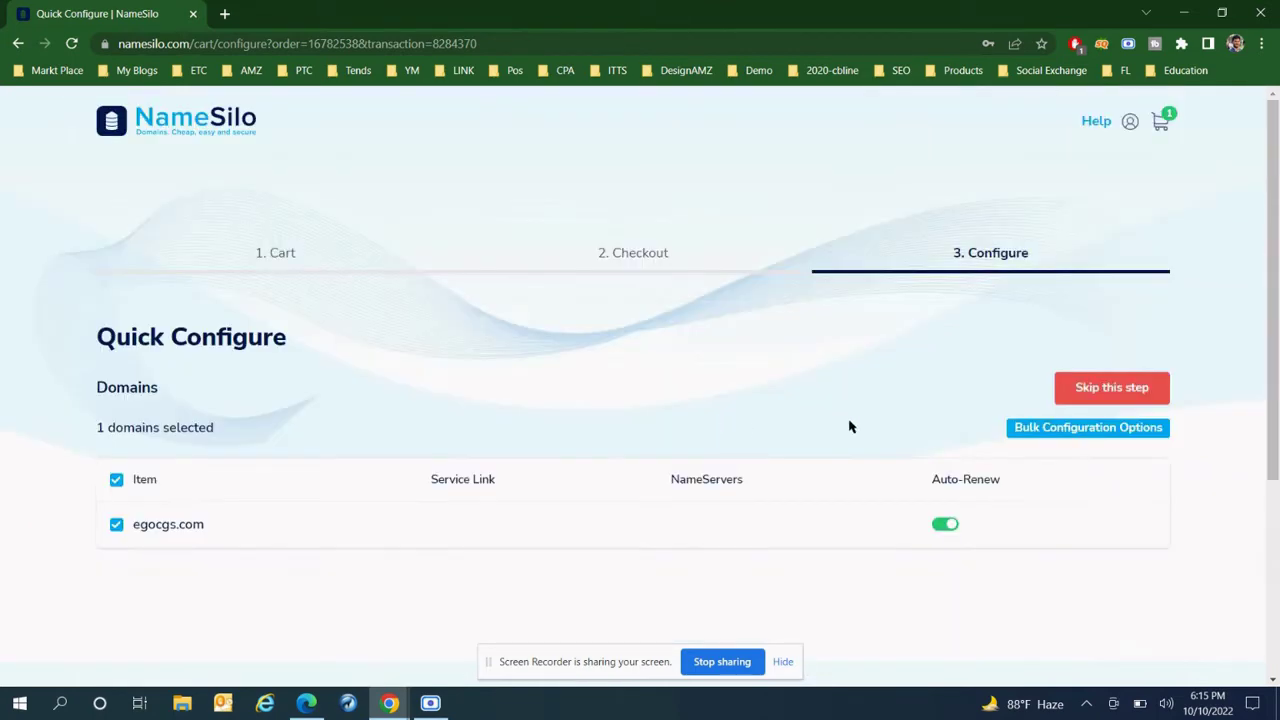
click(1145, 393)
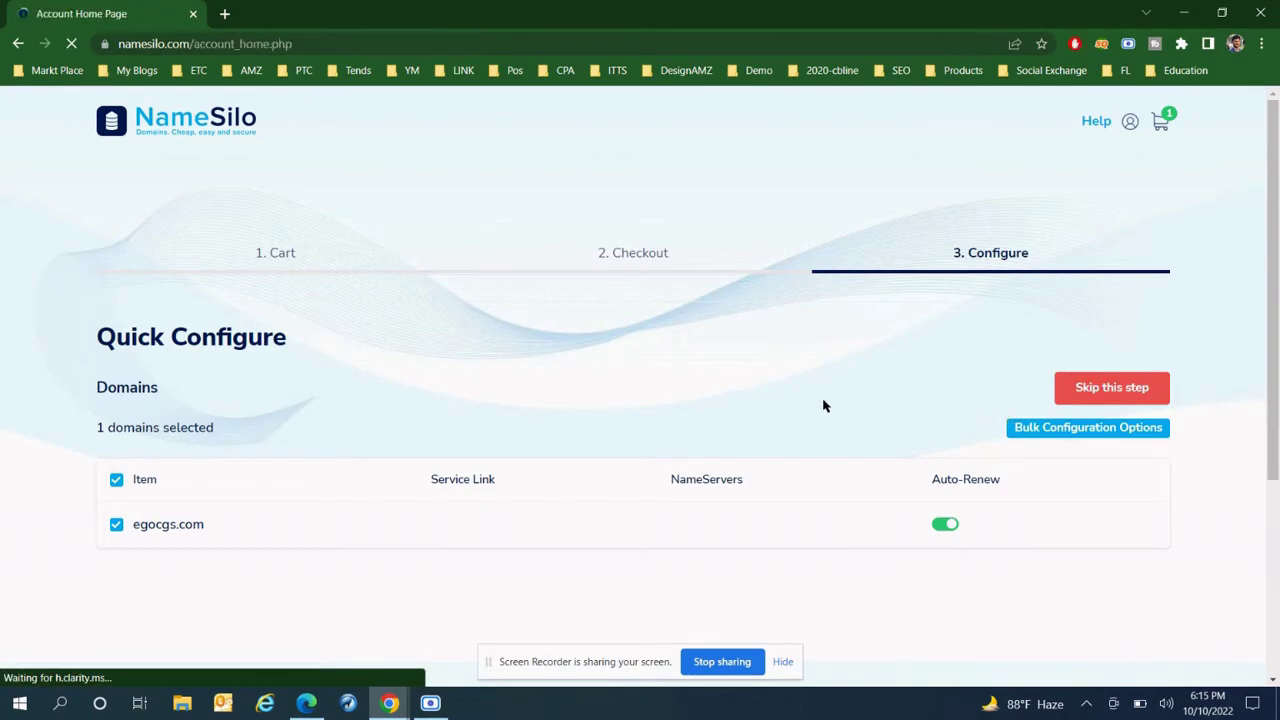
scroll(799, 401, down, 4)
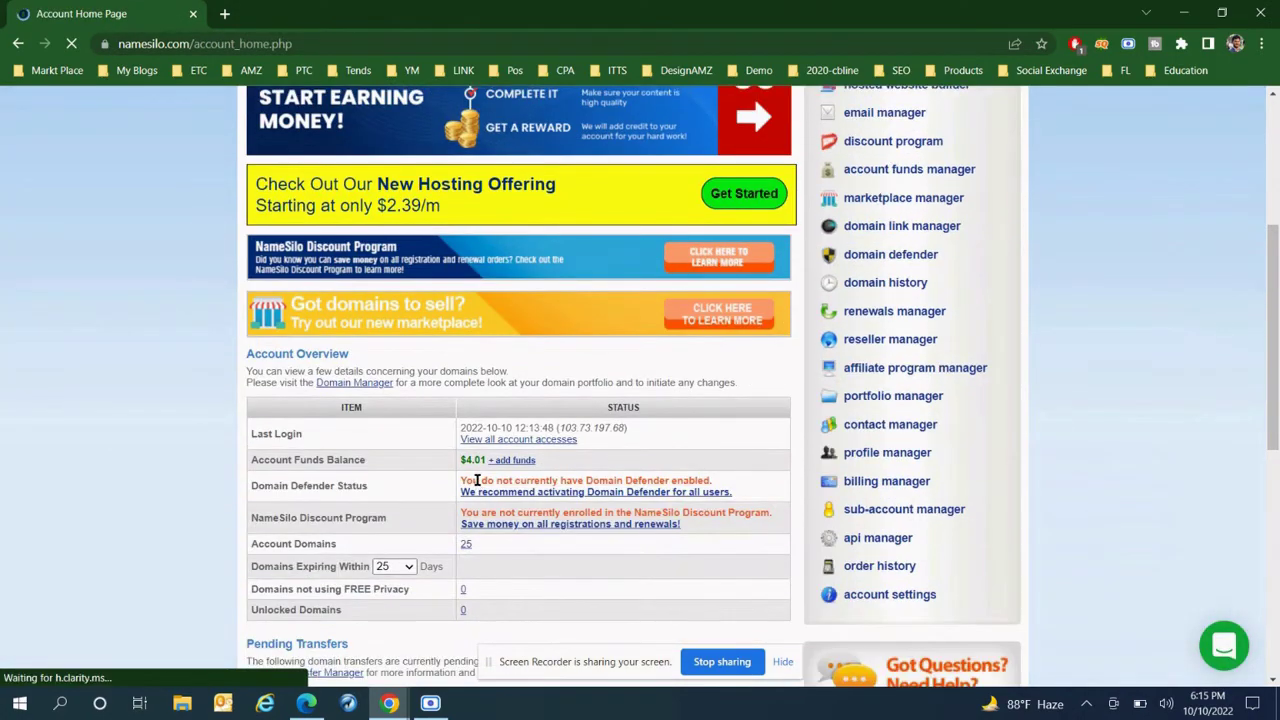
key(alt+Tab)
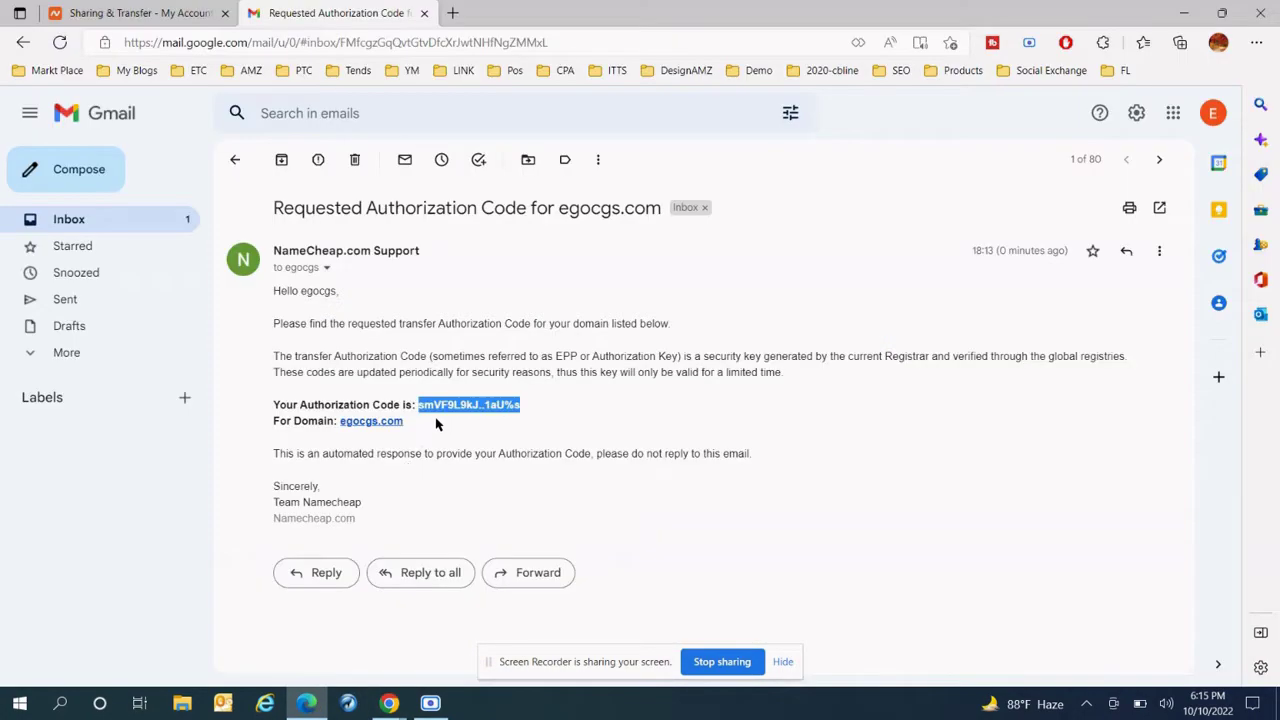
- Open NameSilo's Confirm Domain Transfer email for egocgs.com and follow its namesilo.com confirmation link
click(115, 219)
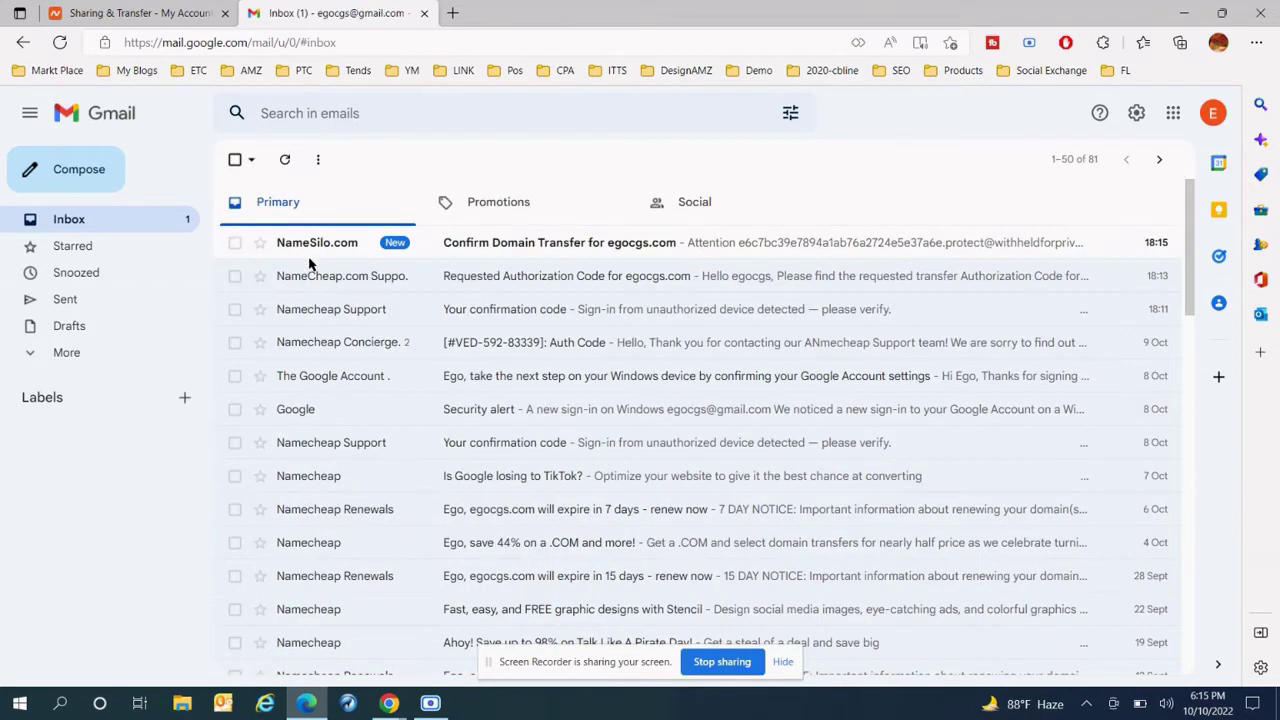
click(585, 247)
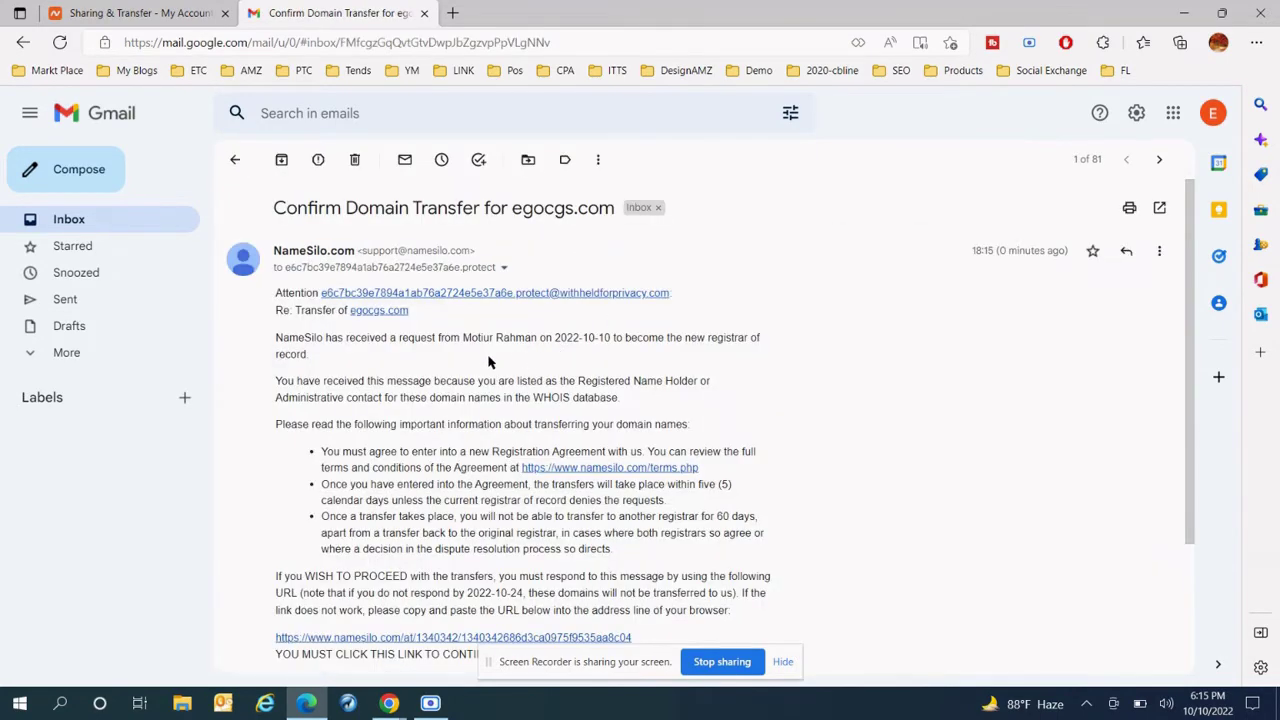
scroll(423, 350, down, 1)
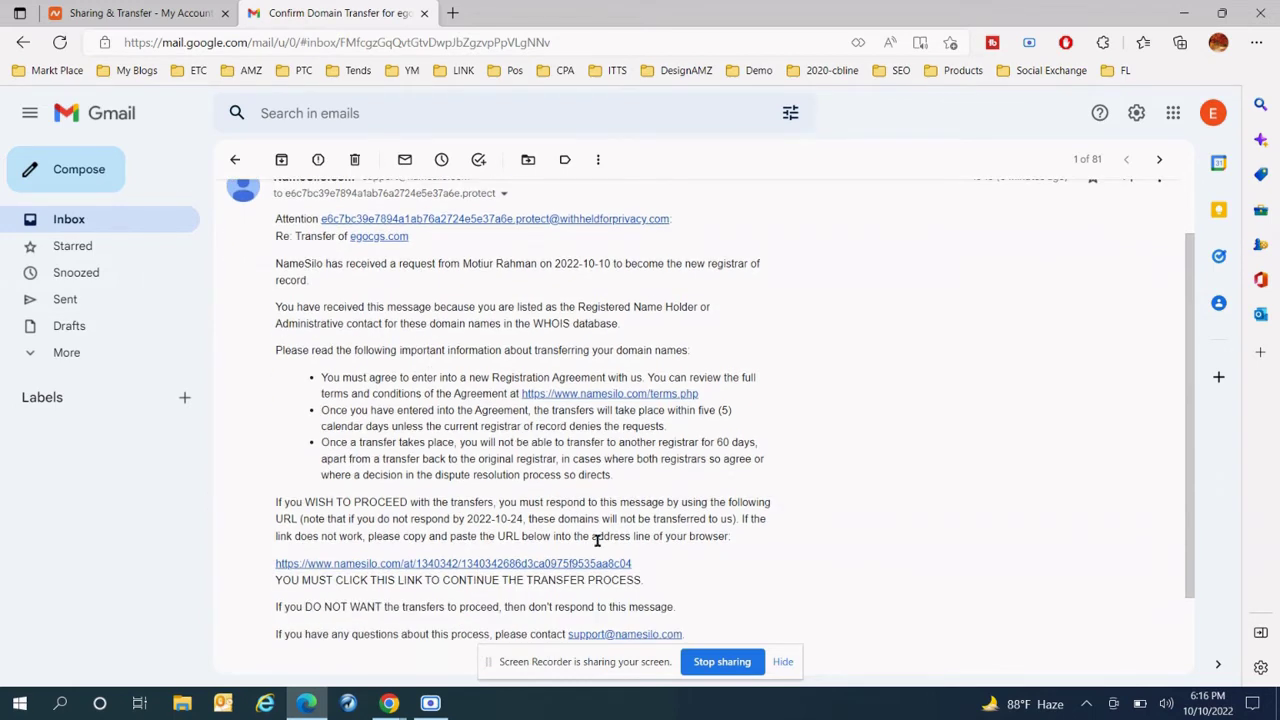
drag(275, 584, 651, 586)
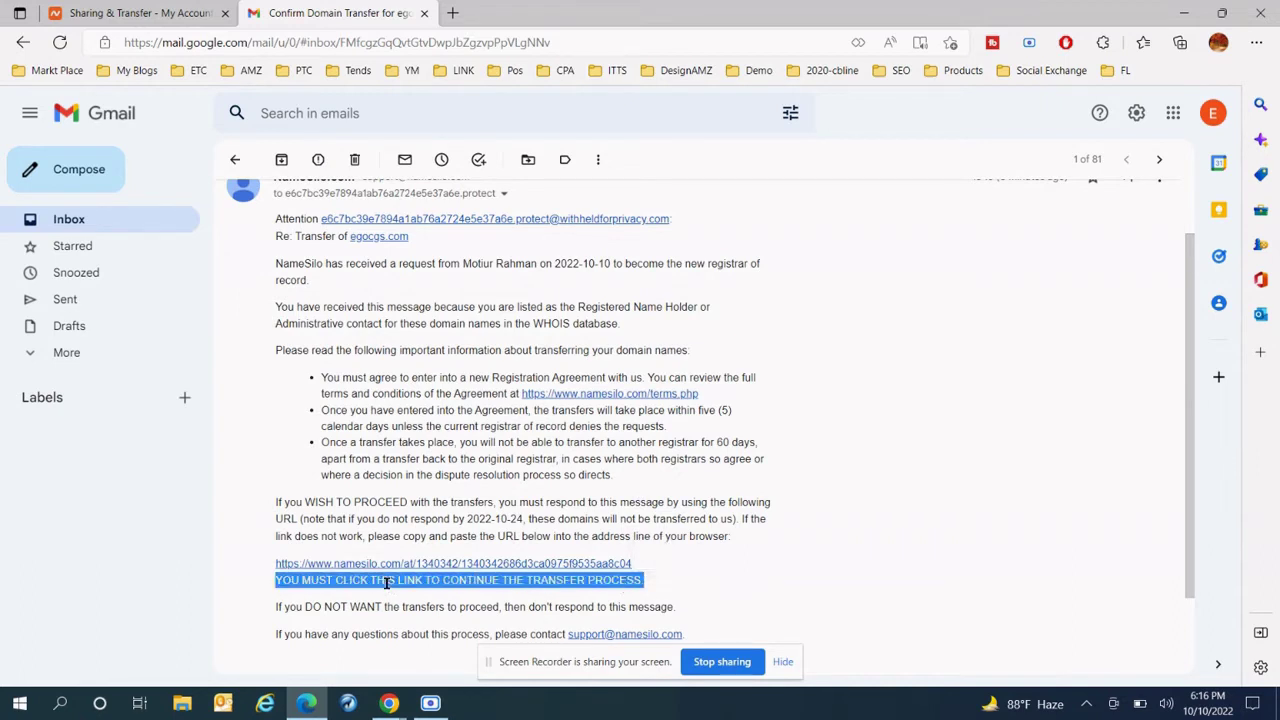
click(325, 582)
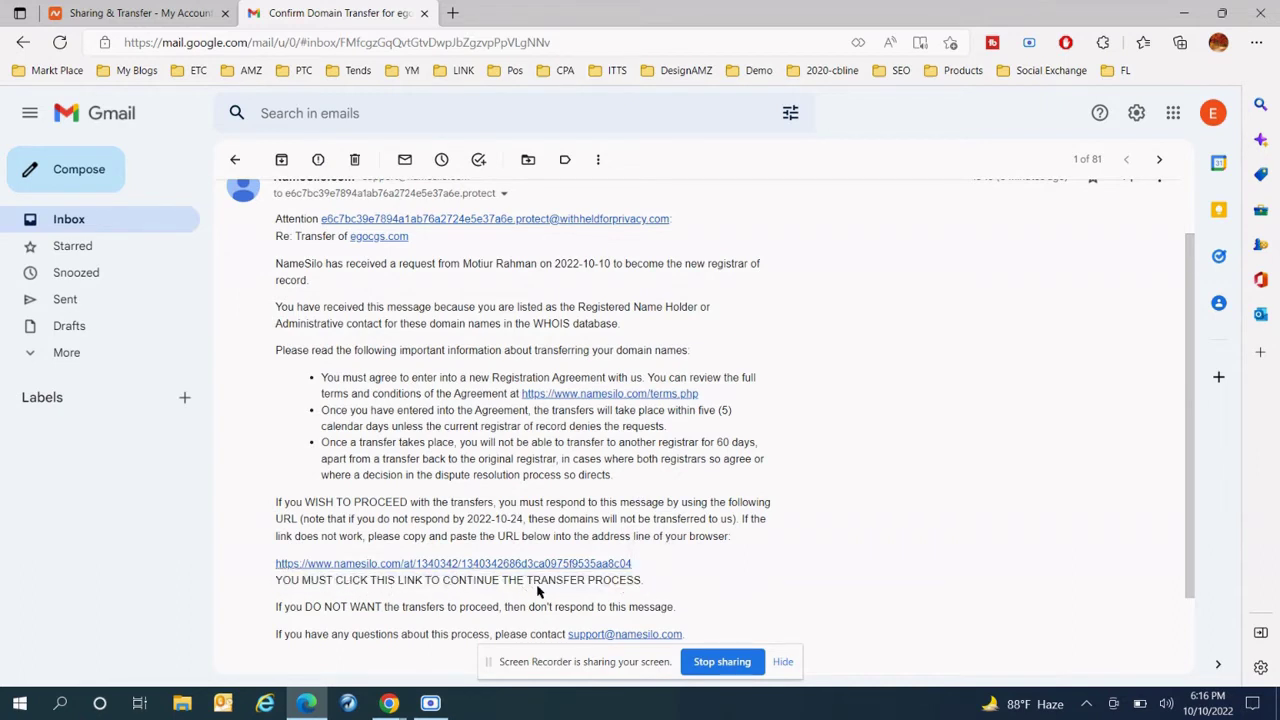
click(515, 566)
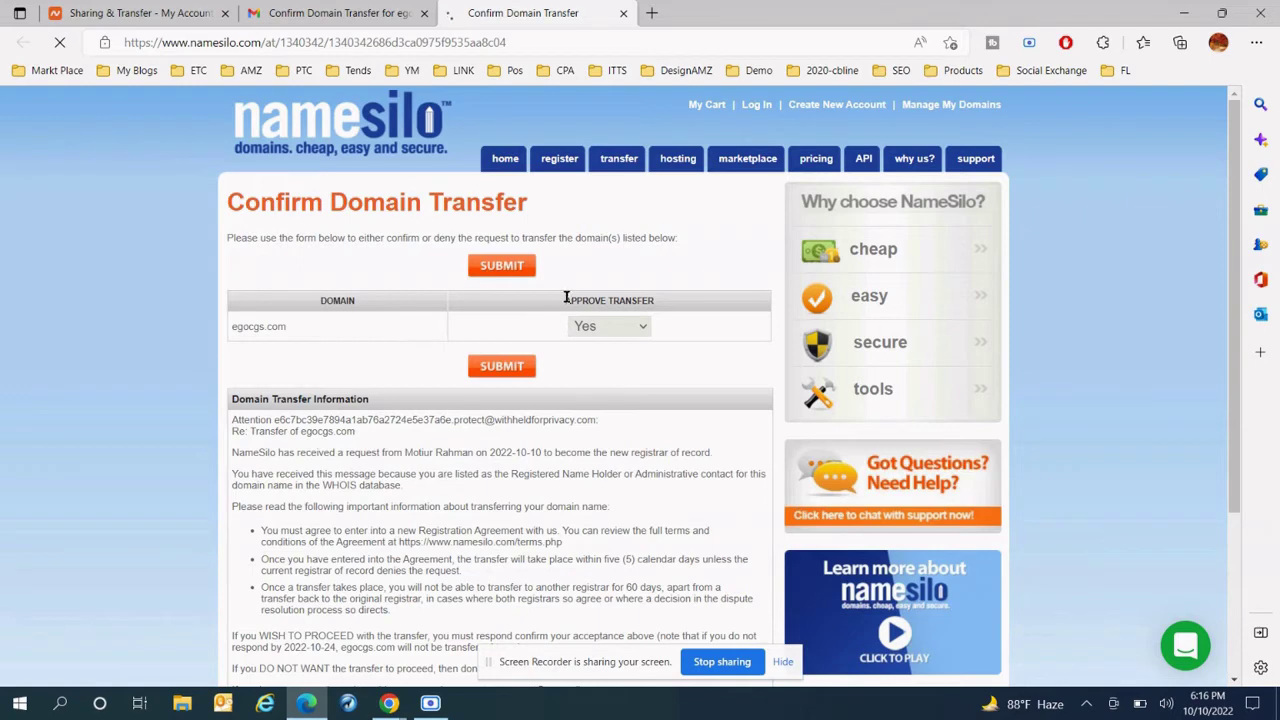
- Submit approval of the egocgs.com transfer, then open the account's full domain list
drag(566, 297, 654, 299)
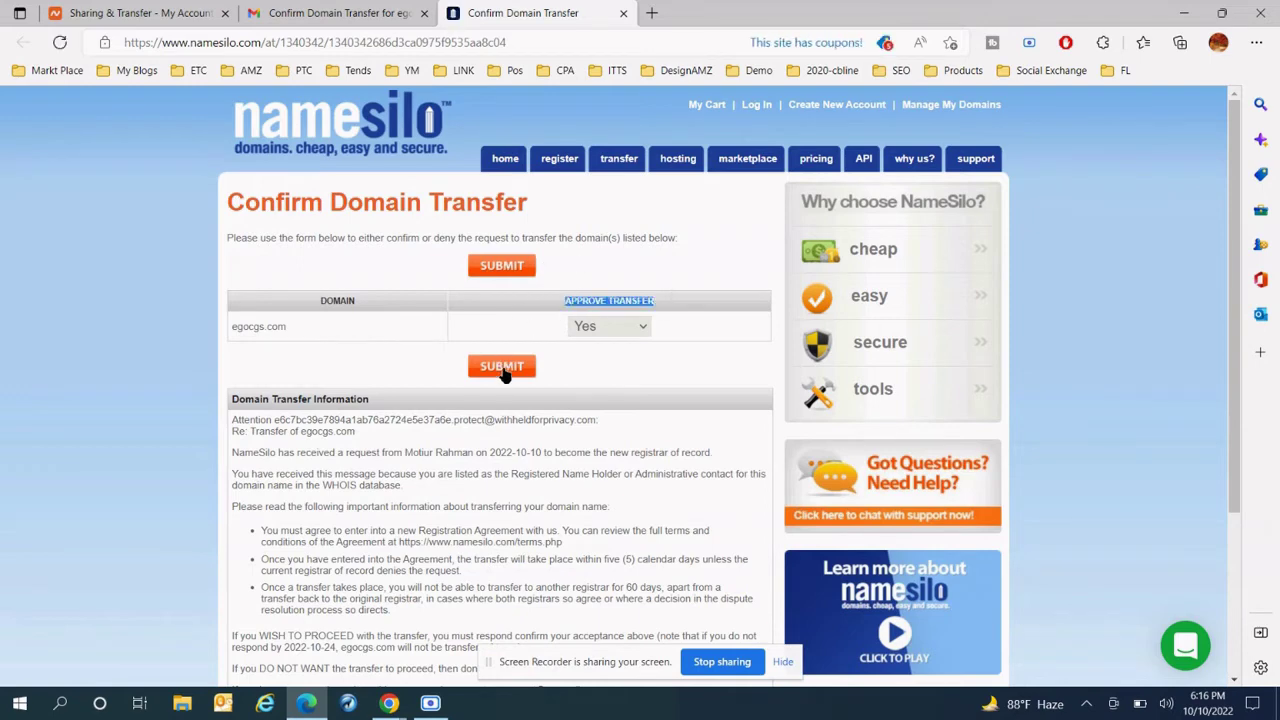
click(503, 367)
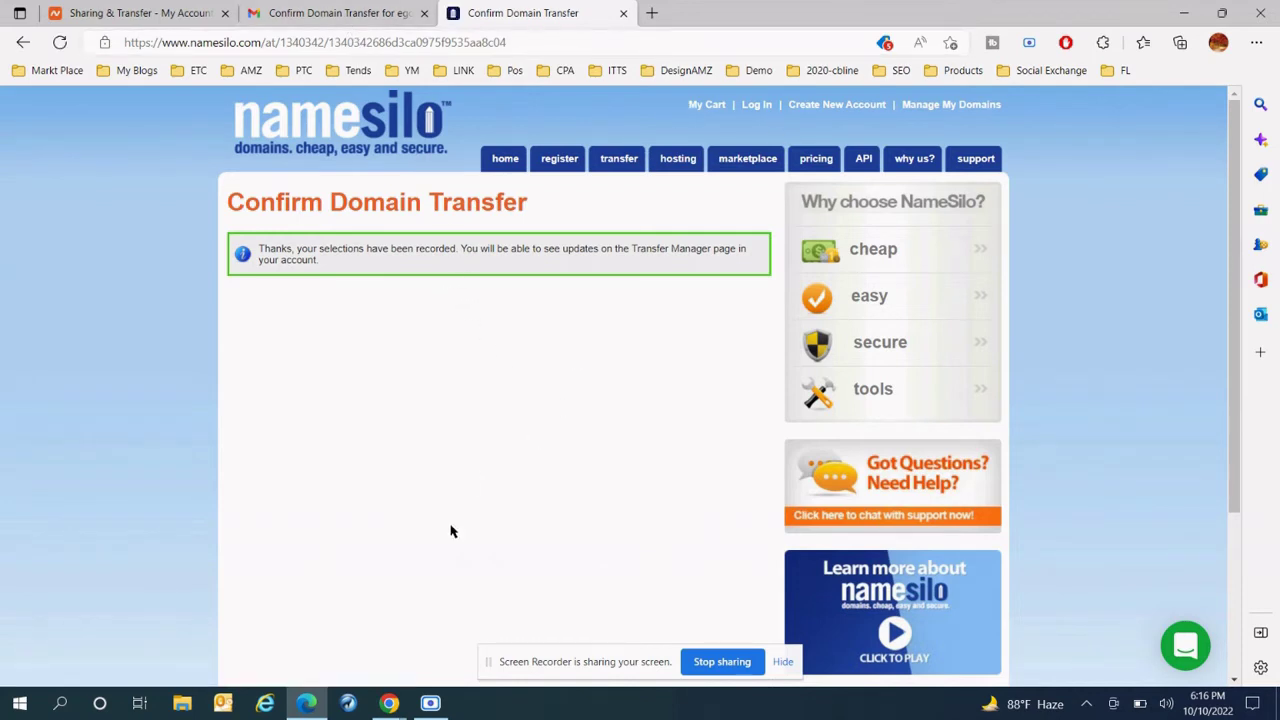
mouse_move(390, 705)
click(290, 630)
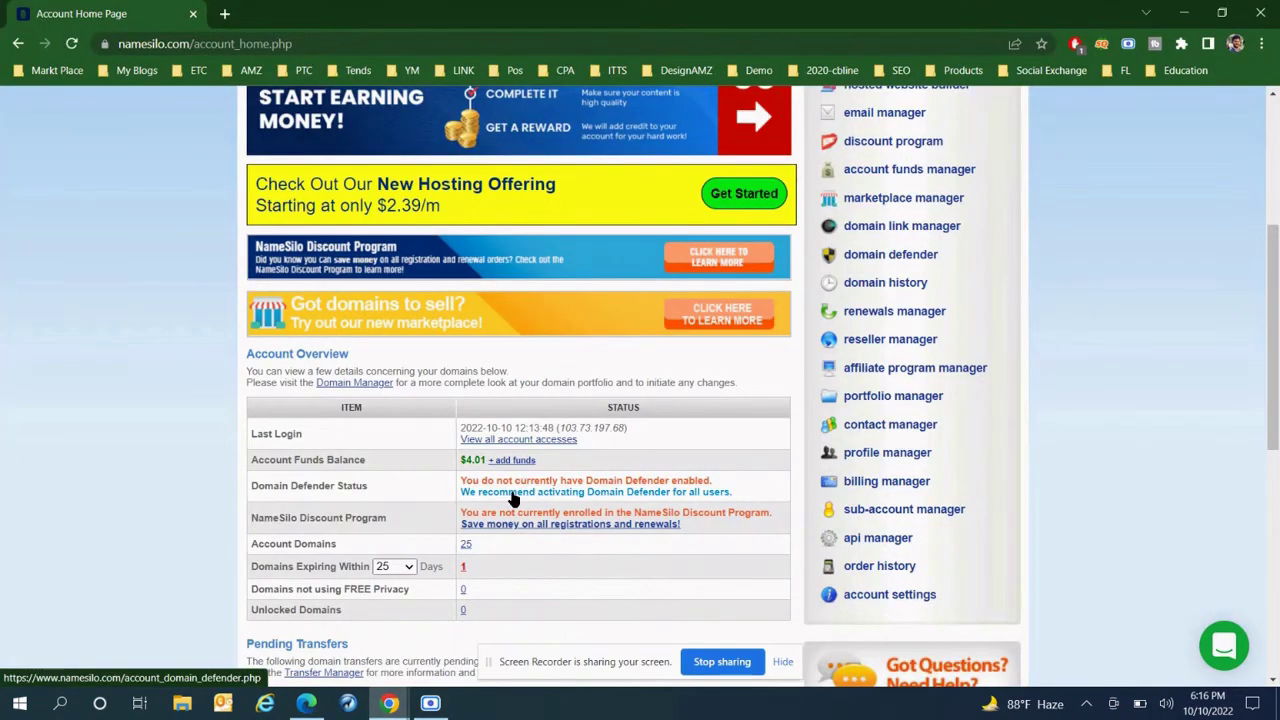
click(466, 545)
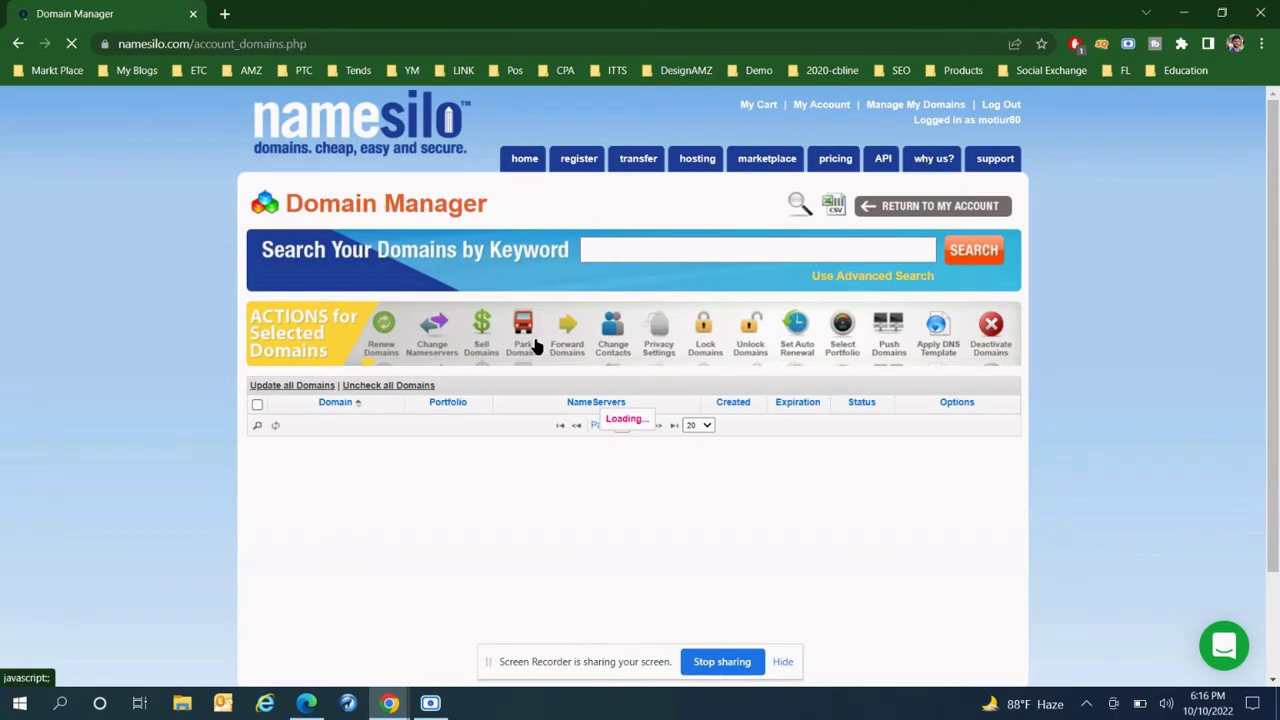
- Scroll through the Domain Manager list, then go back to NameSilo's transfer email in Gmail
scroll(470, 365, down, 1)
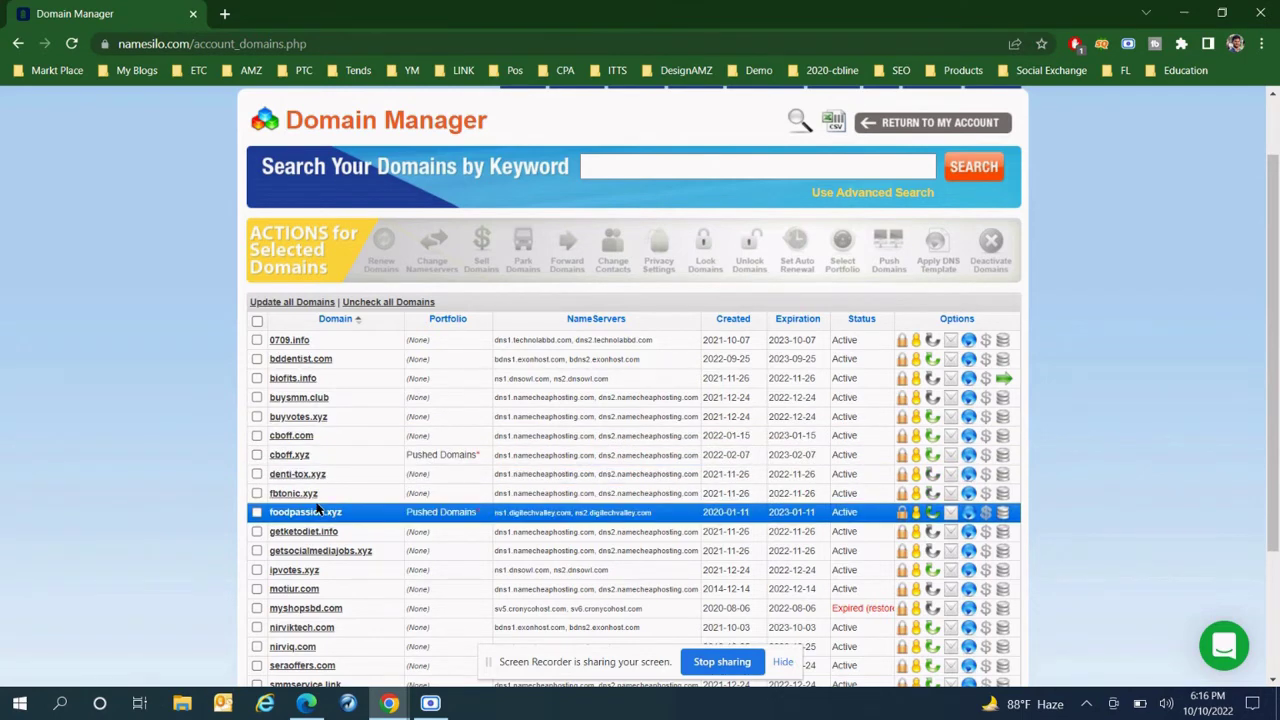
scroll(318, 510, down, 1)
click(306, 703)
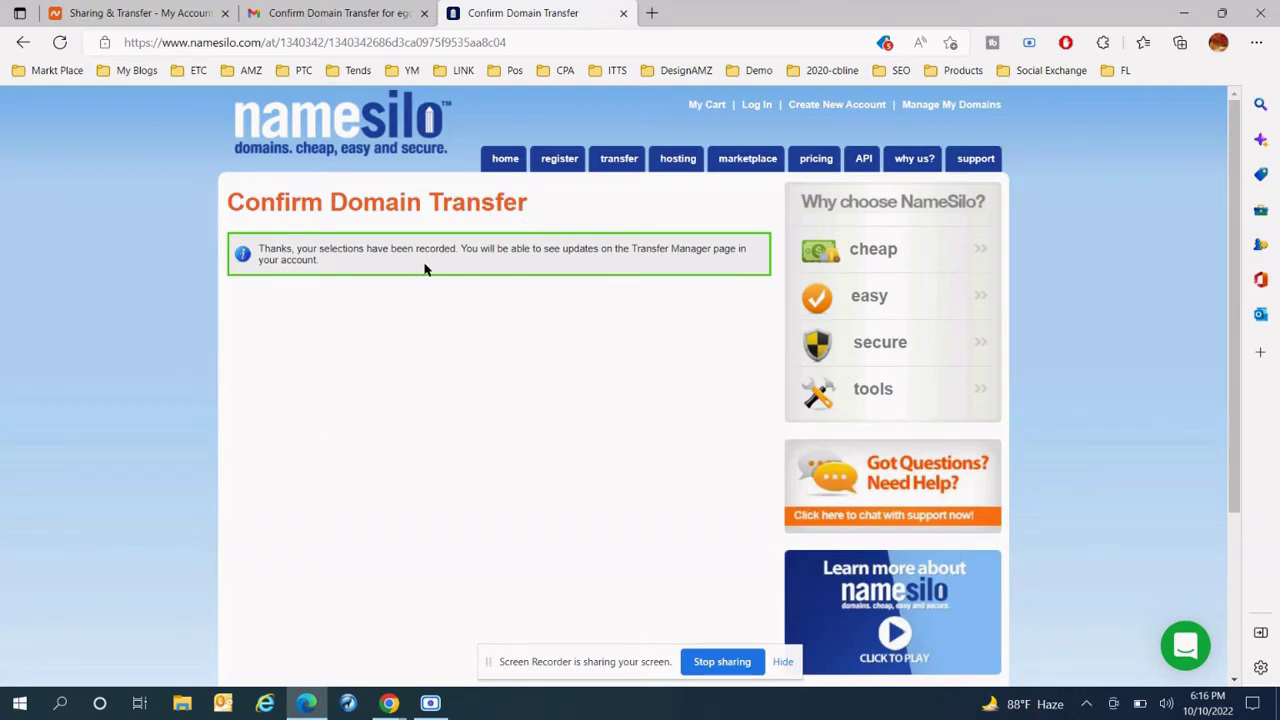
click(335, 13)
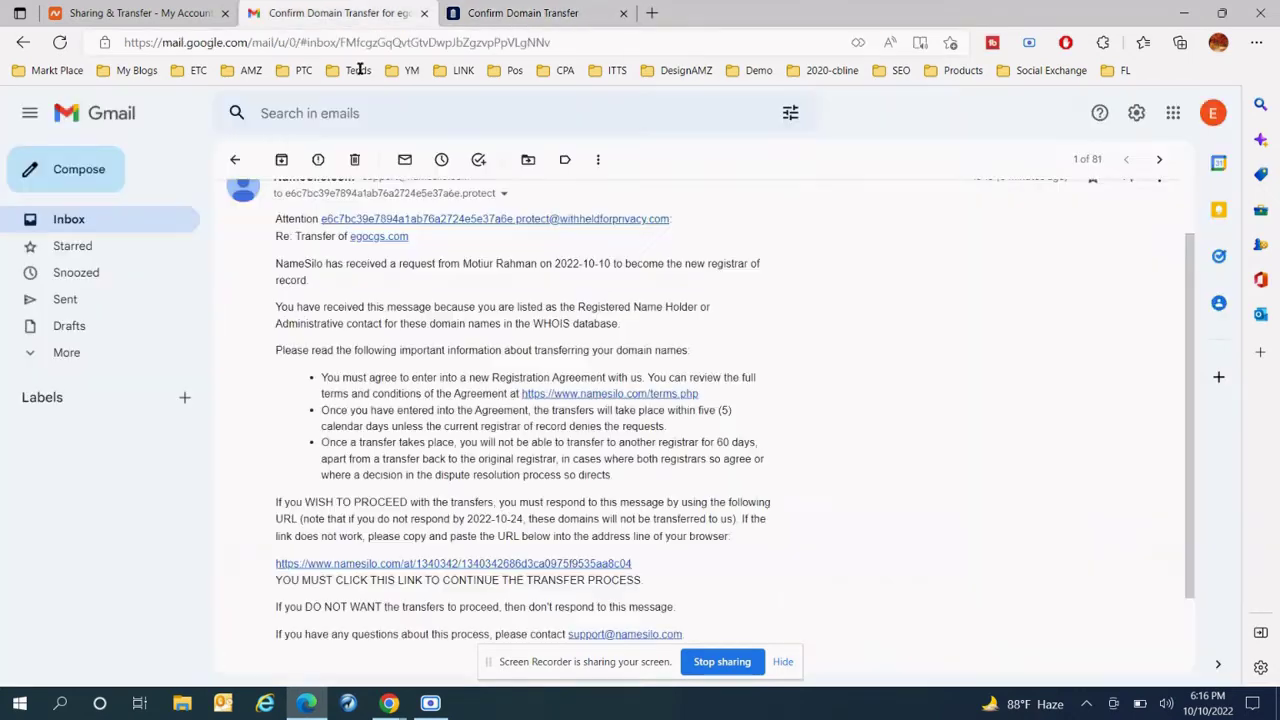
- Open Namecheap's Domain List, where egocgs.com shows ALERT and expires Oct 13, 2022
click(89, 222)
key(ctrl+shift+Tab)
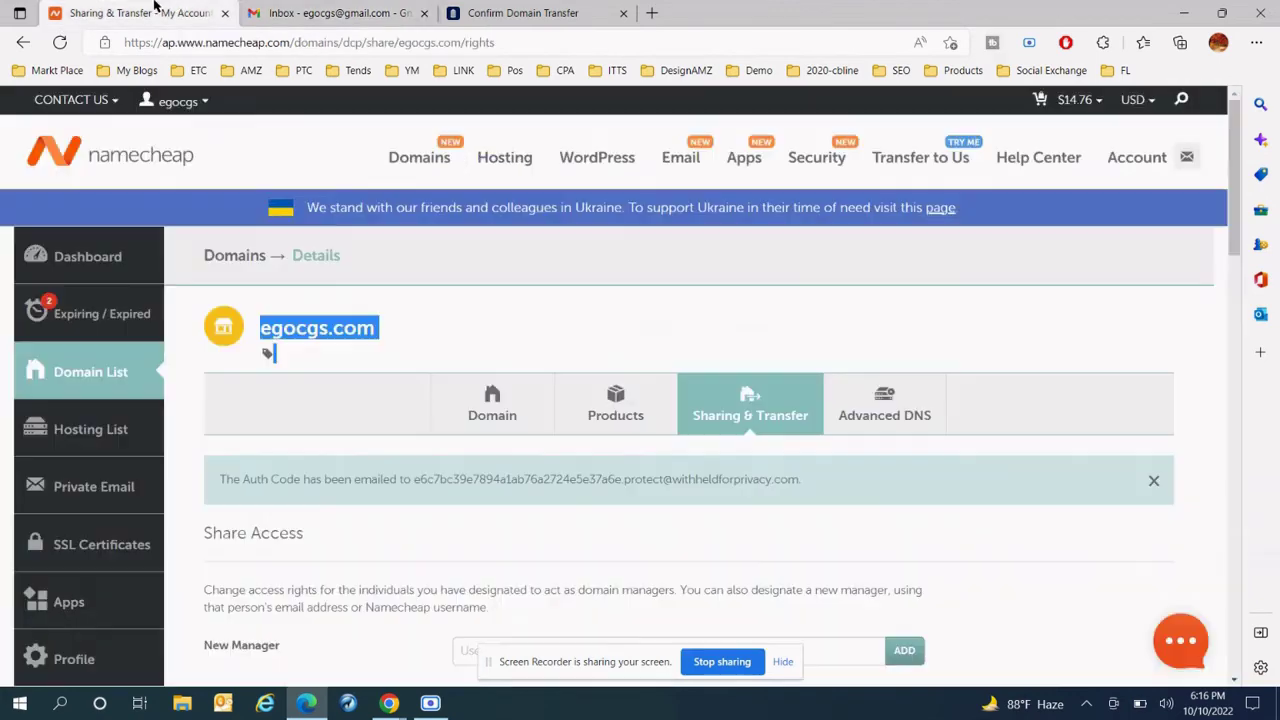
click(275, 345)
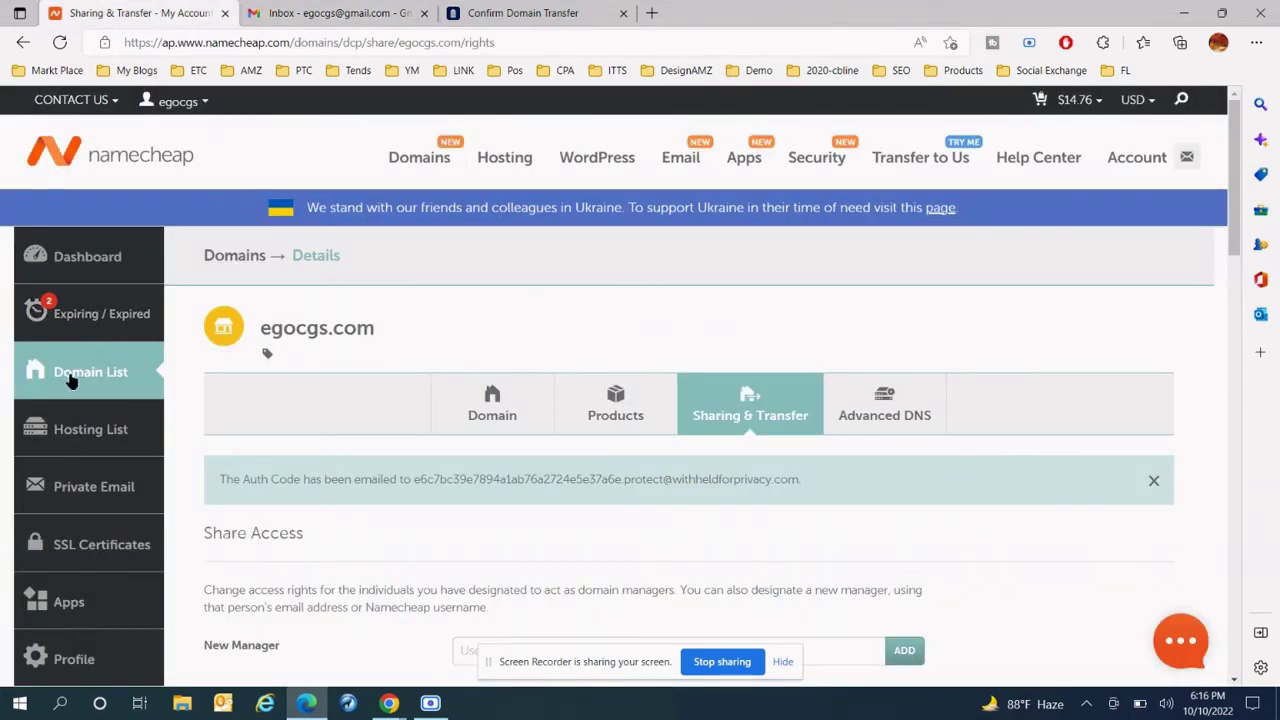
click(40, 312)
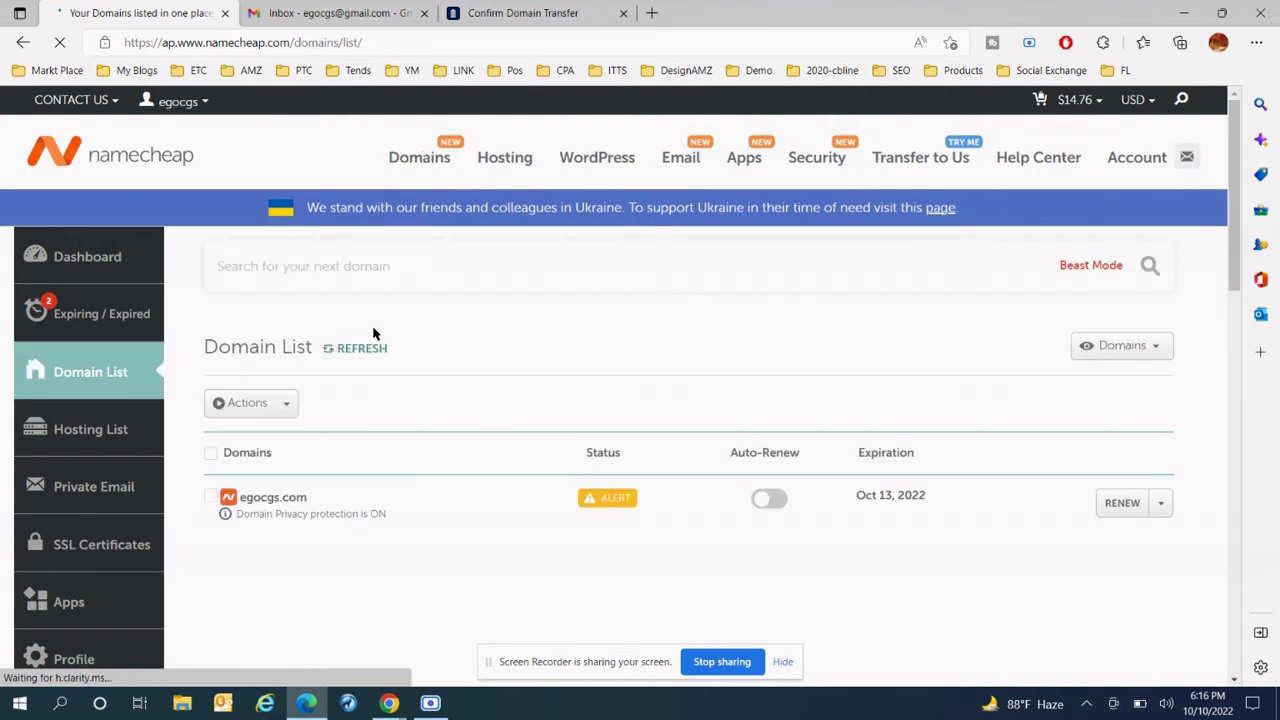
scroll(373, 333, down, 1)
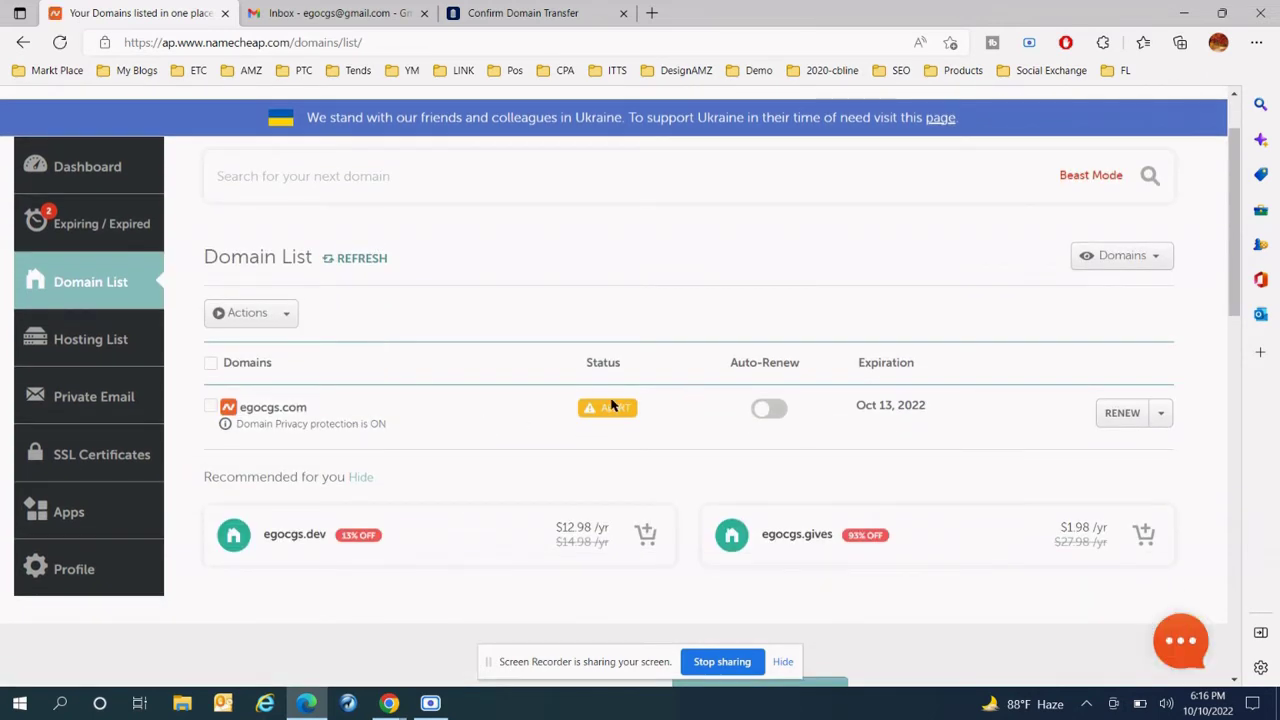
- Back in NameSilo, open the Transfer Manager listing egocgs.com as Pending at Registry
click(390, 703)
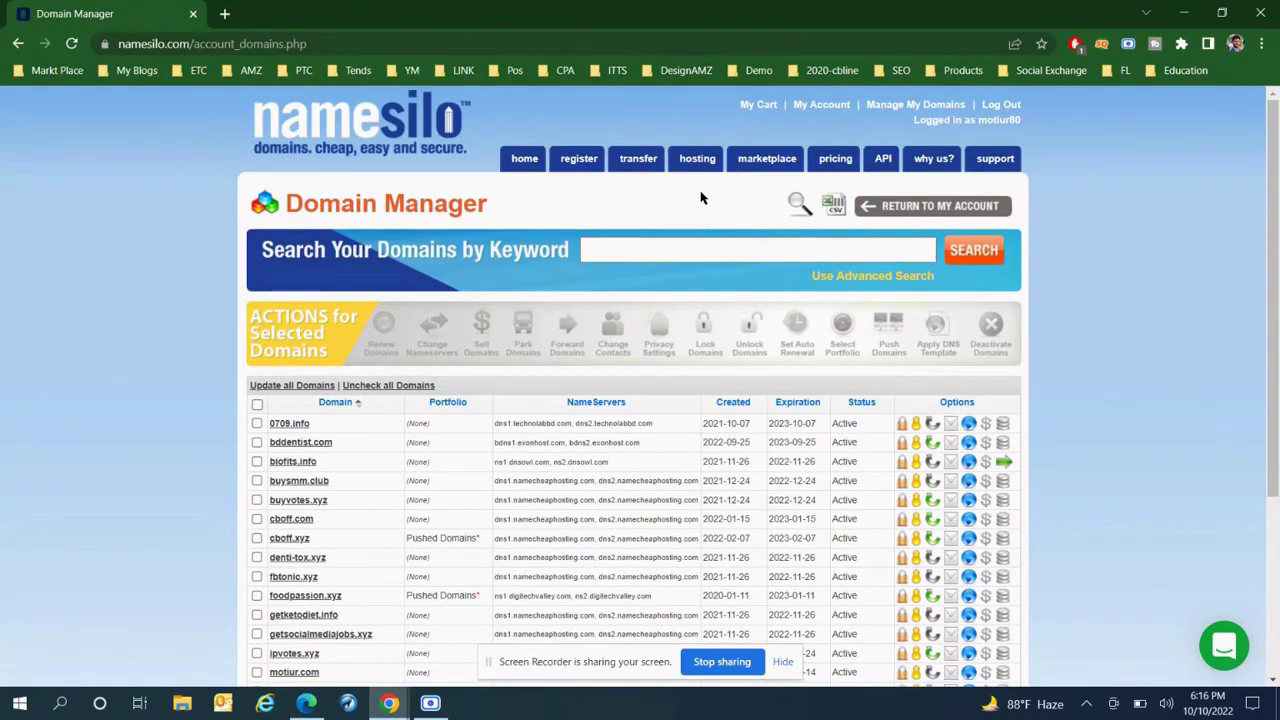
click(636, 162)
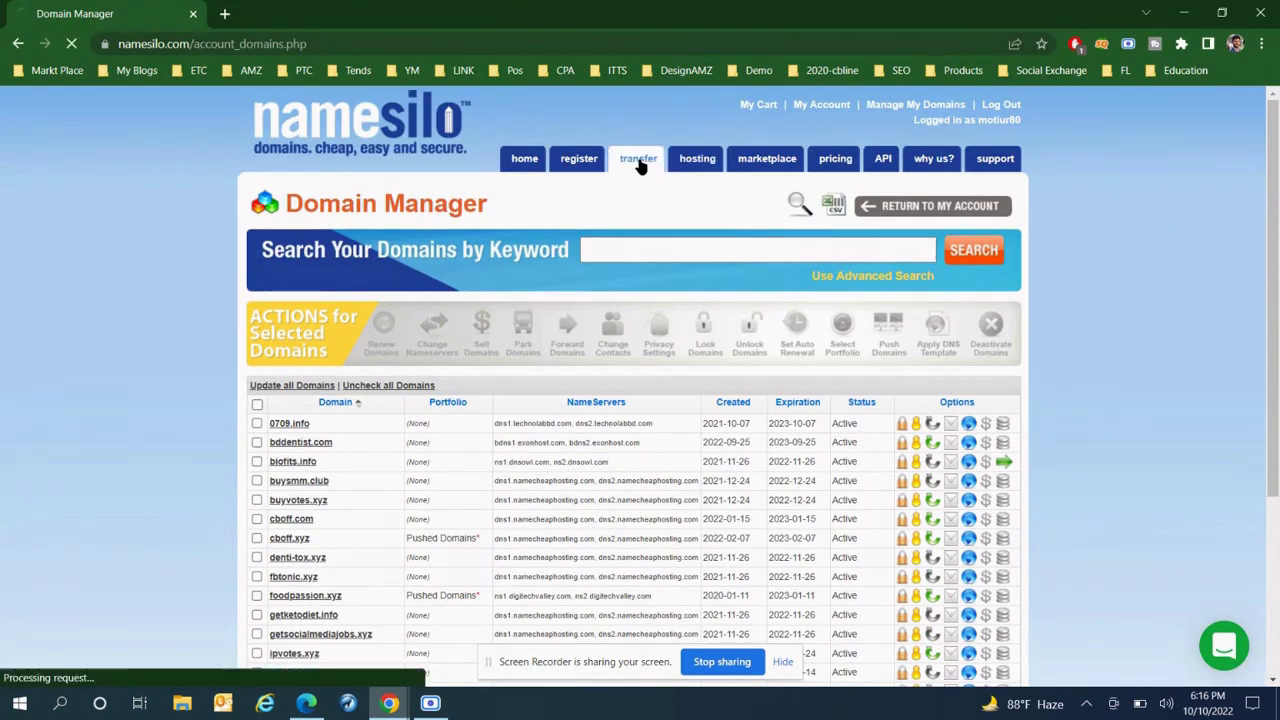
scroll(526, 234, down, 6)
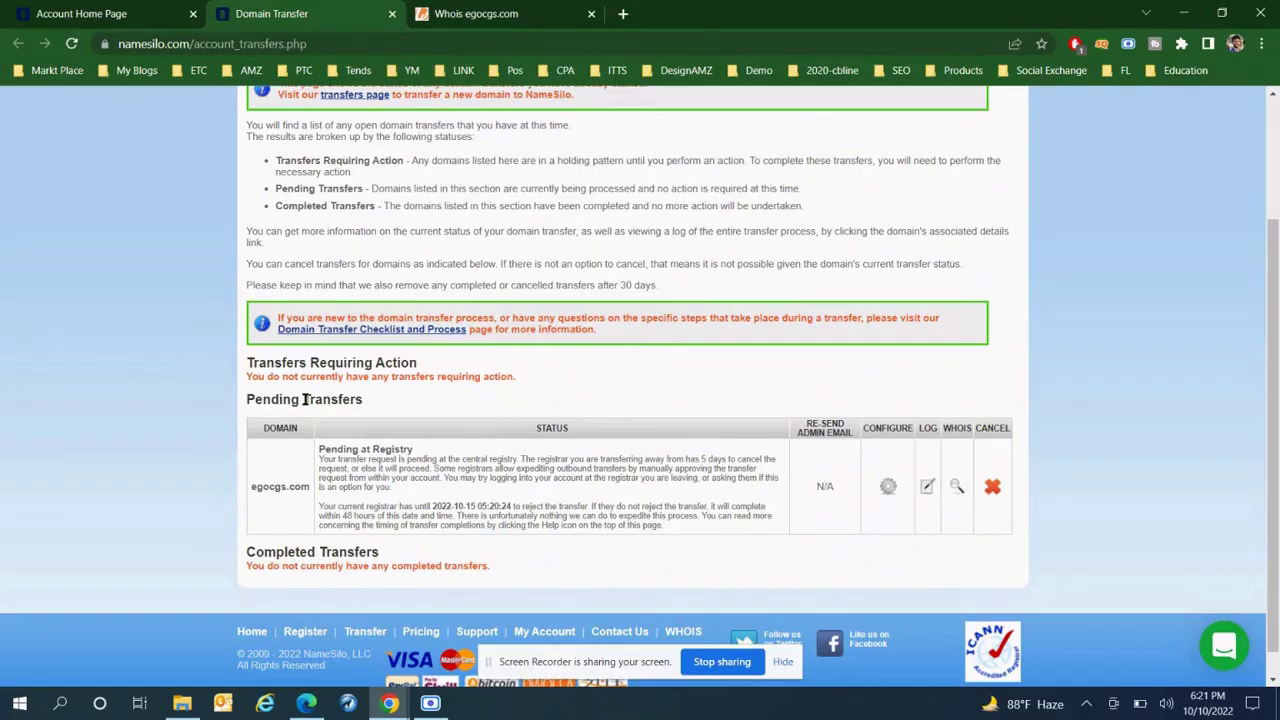
scroll(302, 397, up, 2)
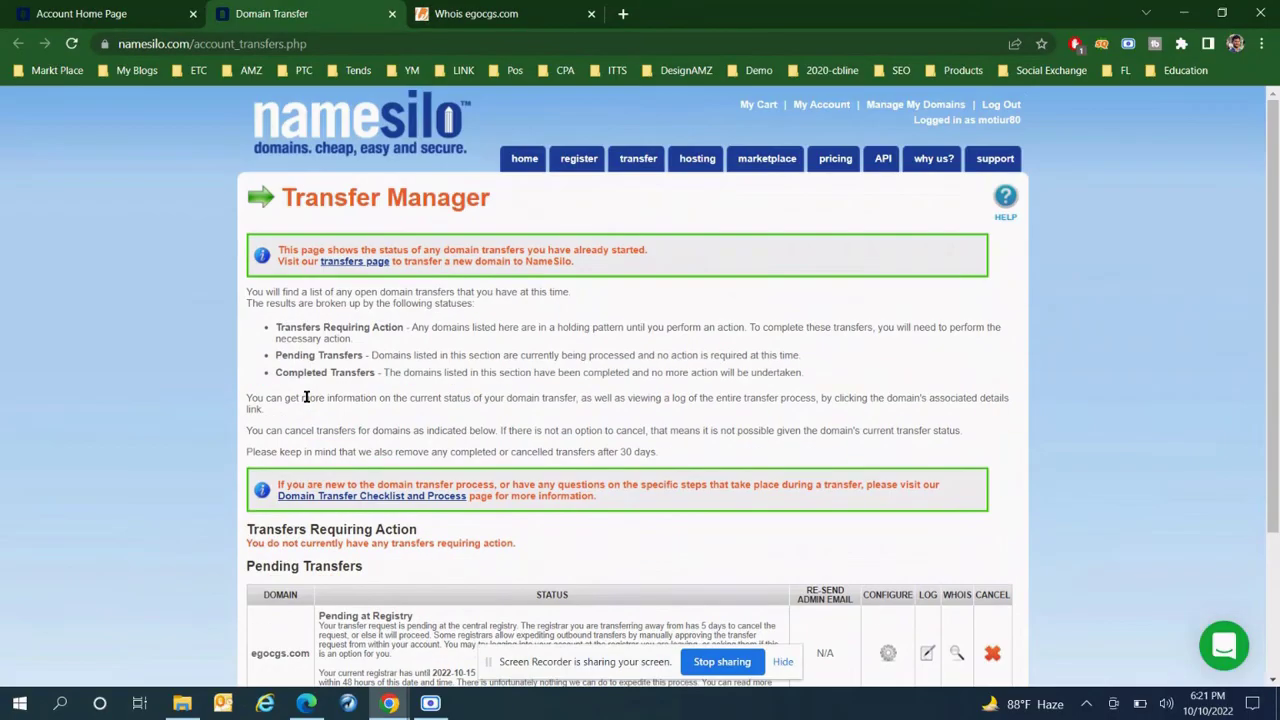
- Check egocgs.com's Pending at Registry status and the 2022-10-15 registrar rejection deadline
scroll(305, 397, down, 2)
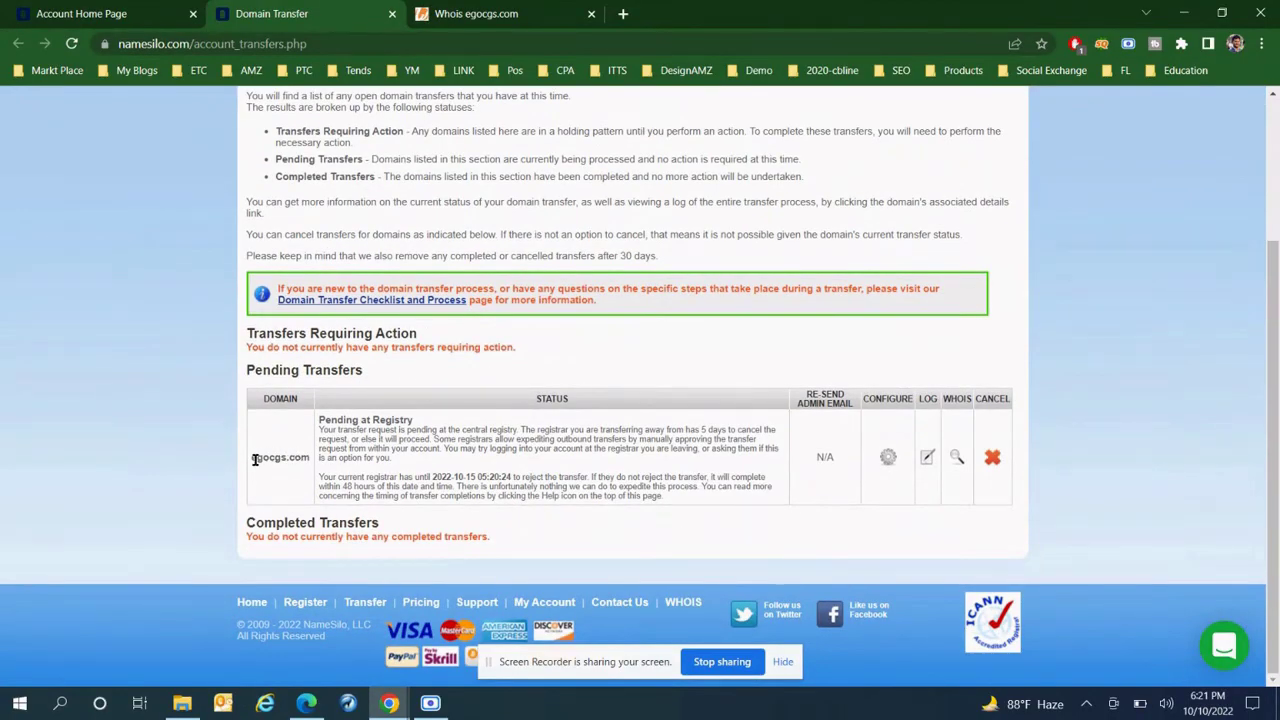
drag(255, 459, 416, 421)
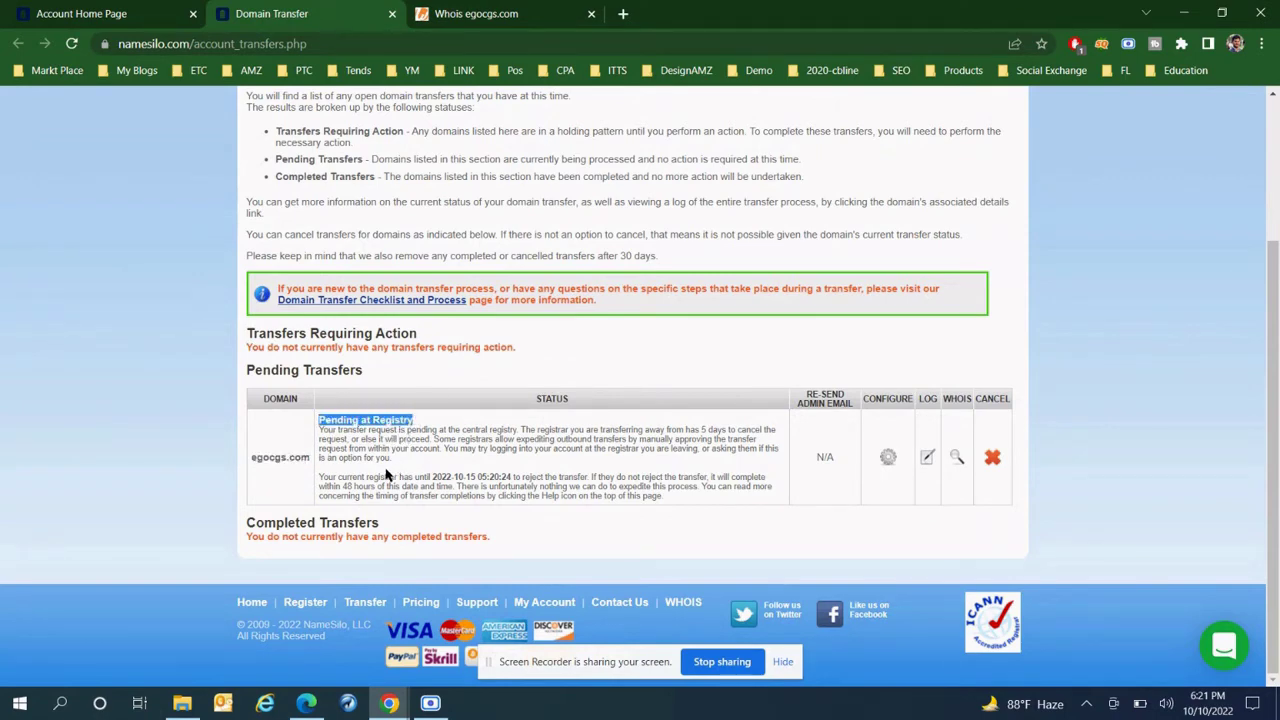
click(345, 434)
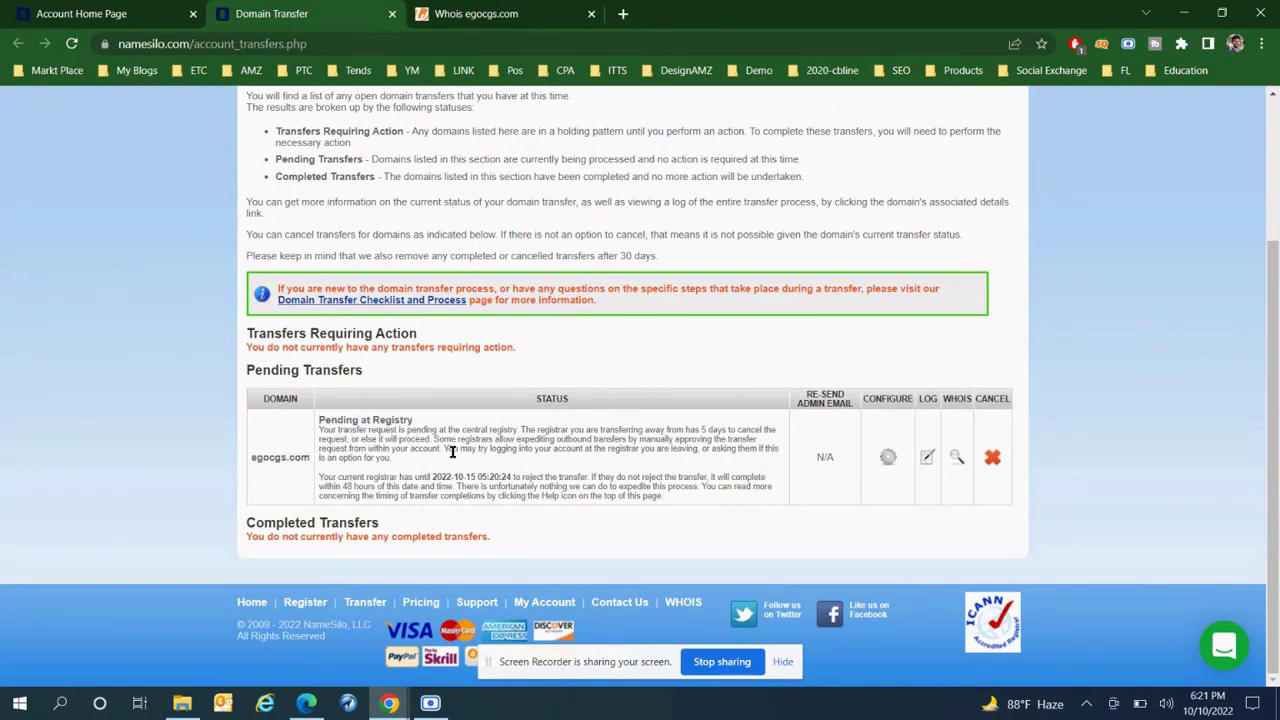
drag(320, 476, 680, 503)
click(657, 449)
- Scroll back to the top of the Transfer Manager and return to Namecheap's Domain List
scroll(451, 538, up, 2)
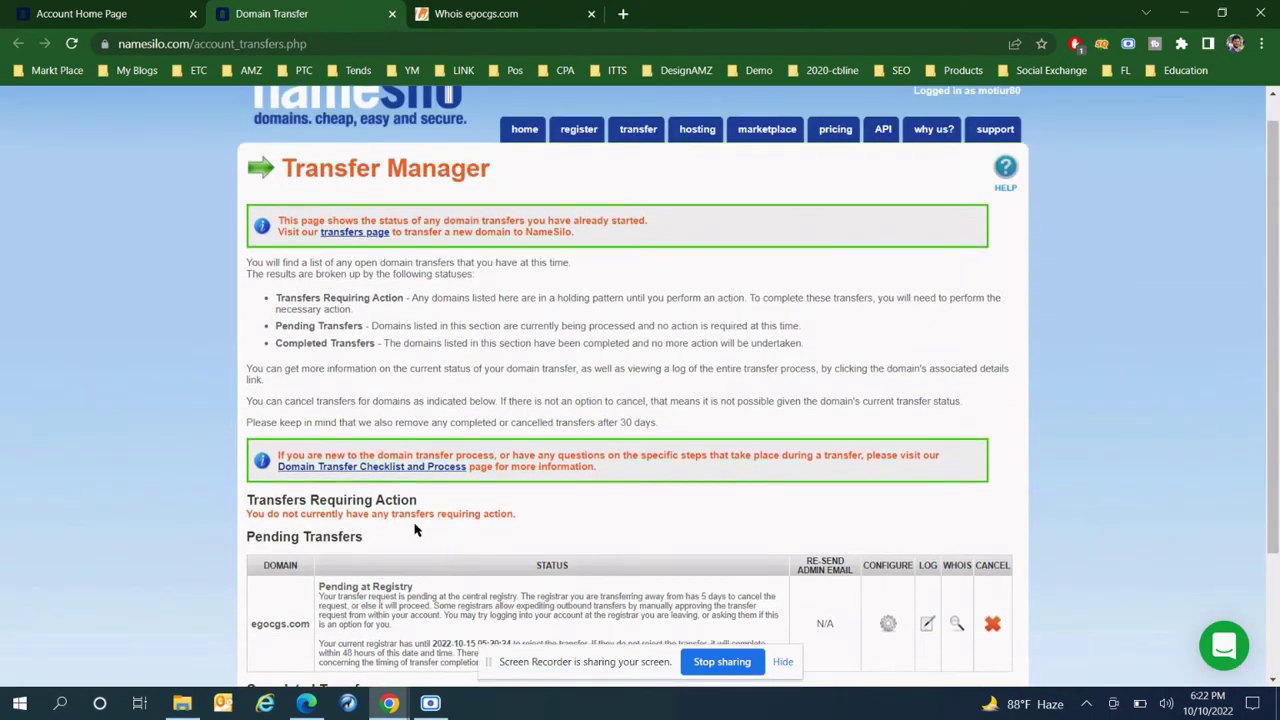
scroll(368, 525, up, 1)
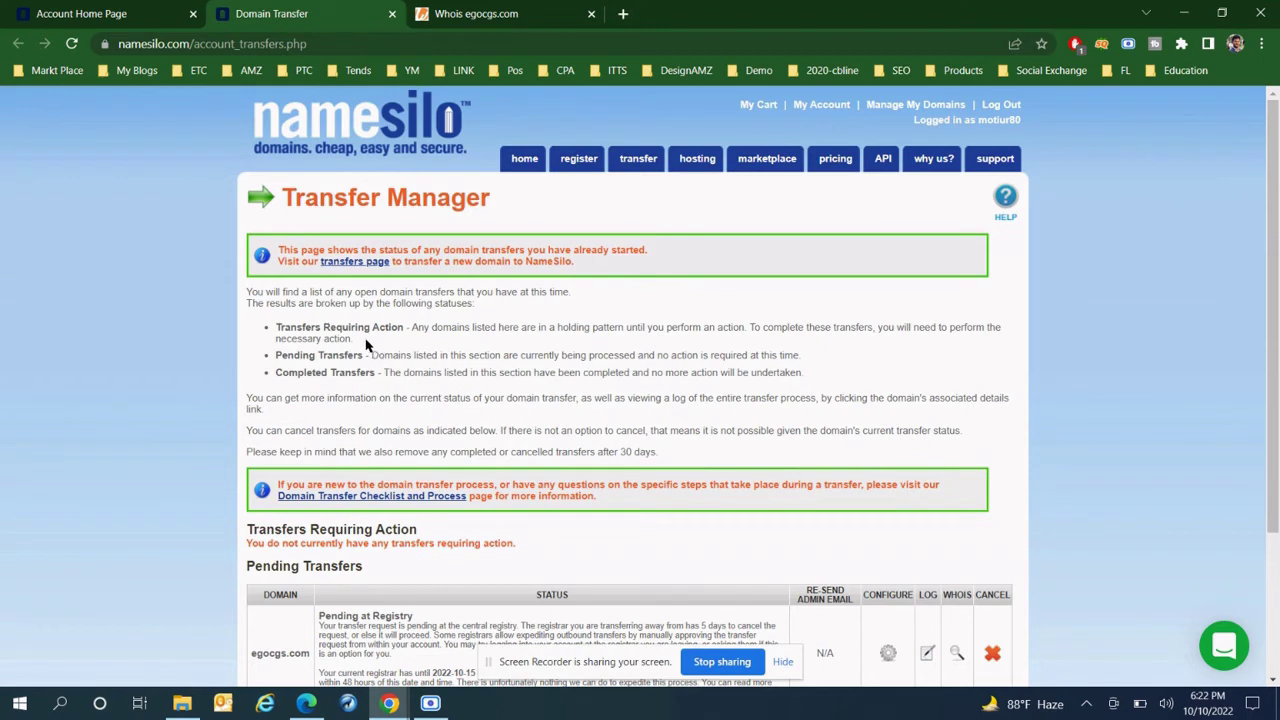
scroll(365, 342, down, 1)
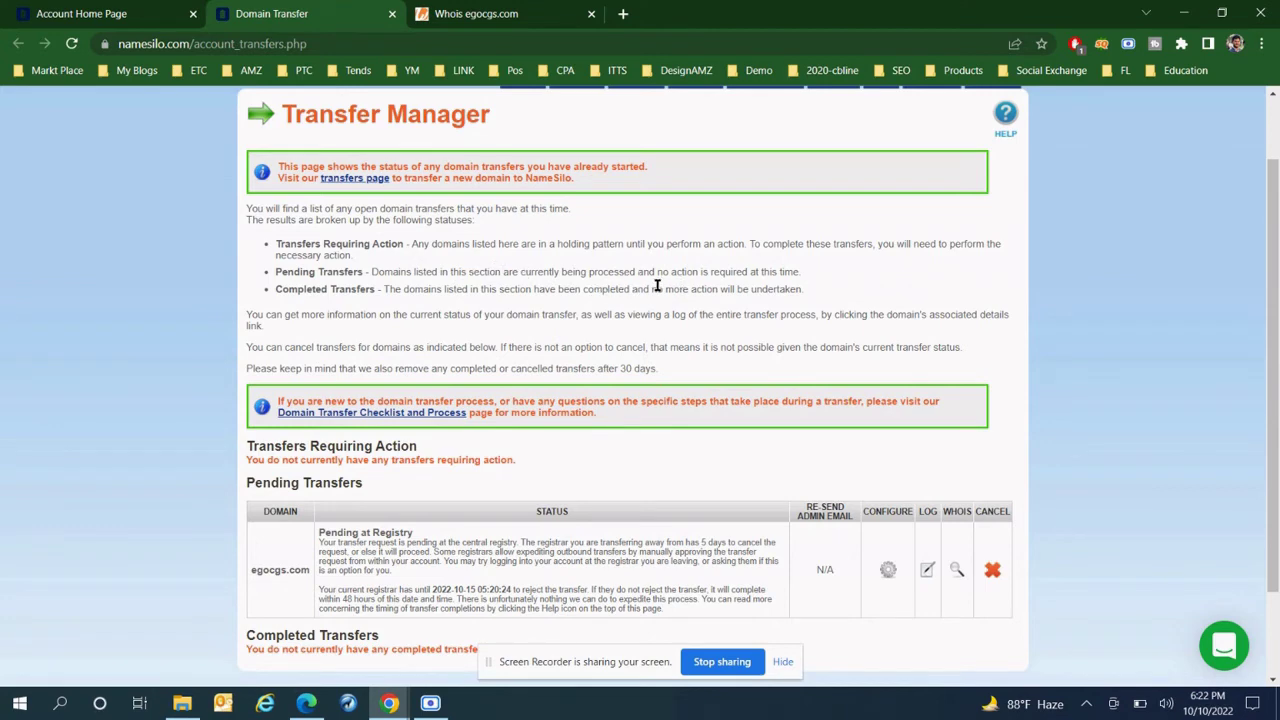
scroll(824, 290, up, 1)
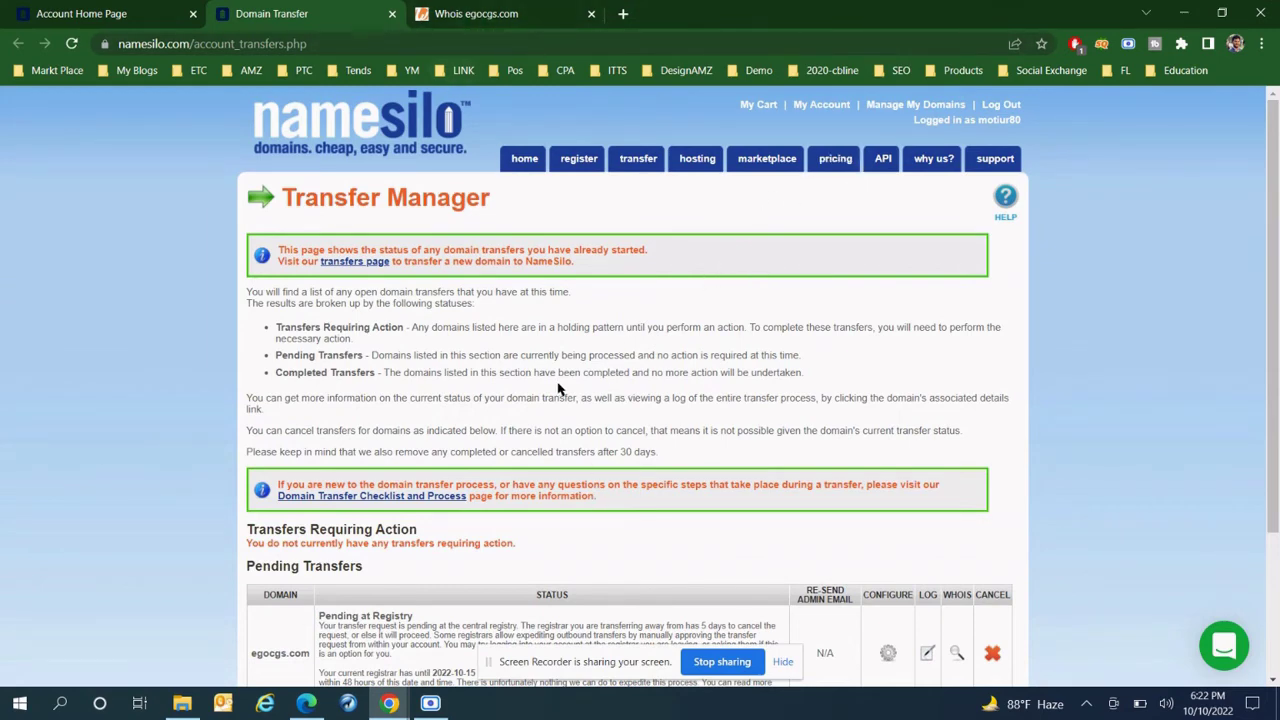
click(721, 662)
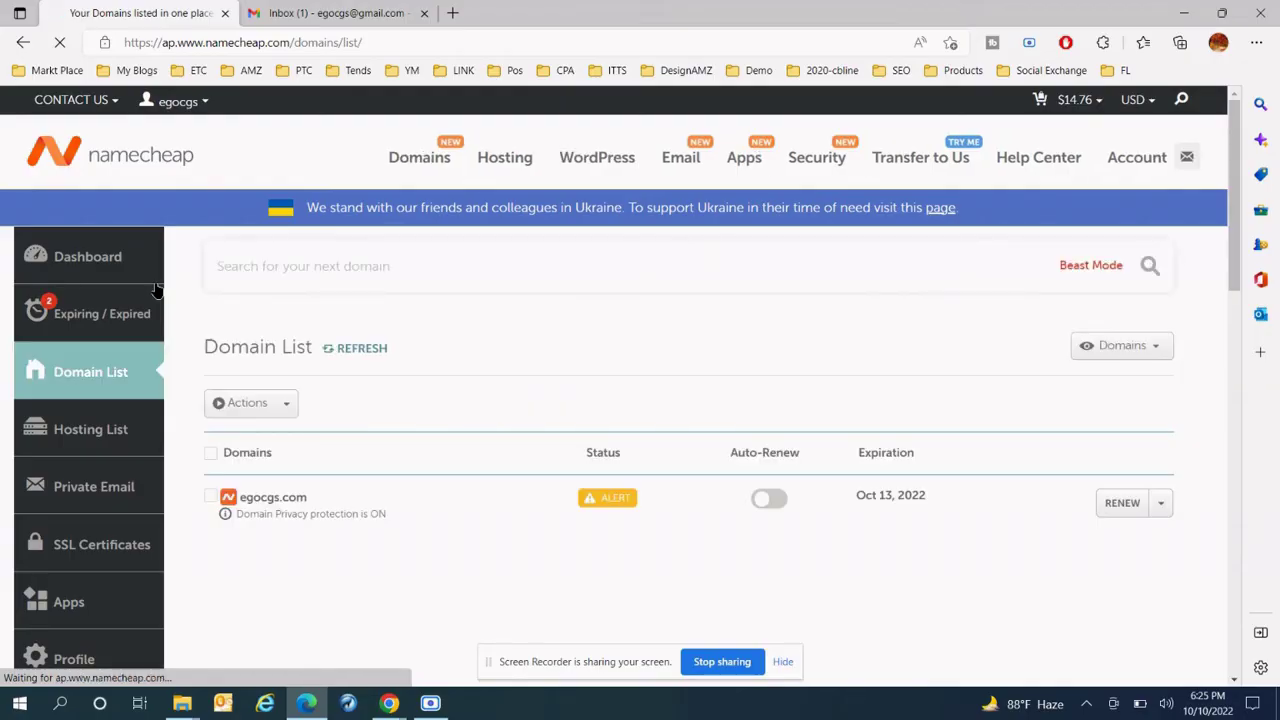
- Open the Support Namecheap egocgs.com transfer email and follow its SPEED UP 'website' link
click(312, 13)
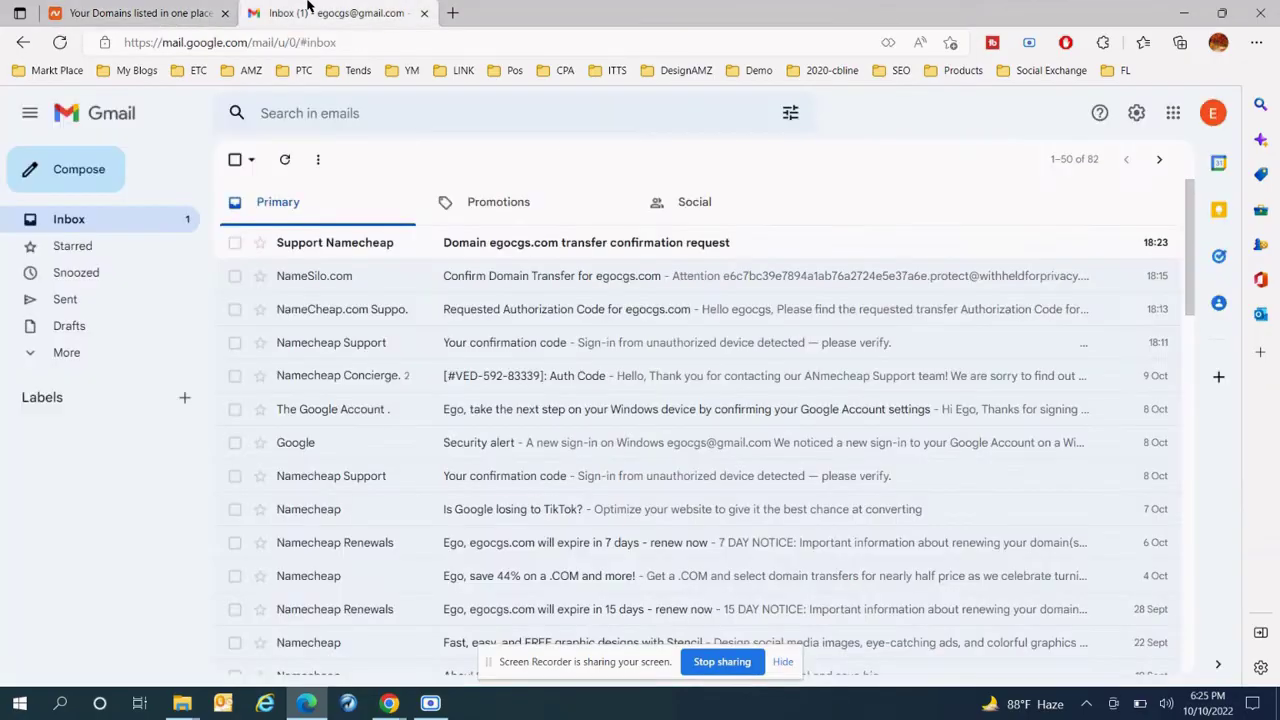
click(390, 245)
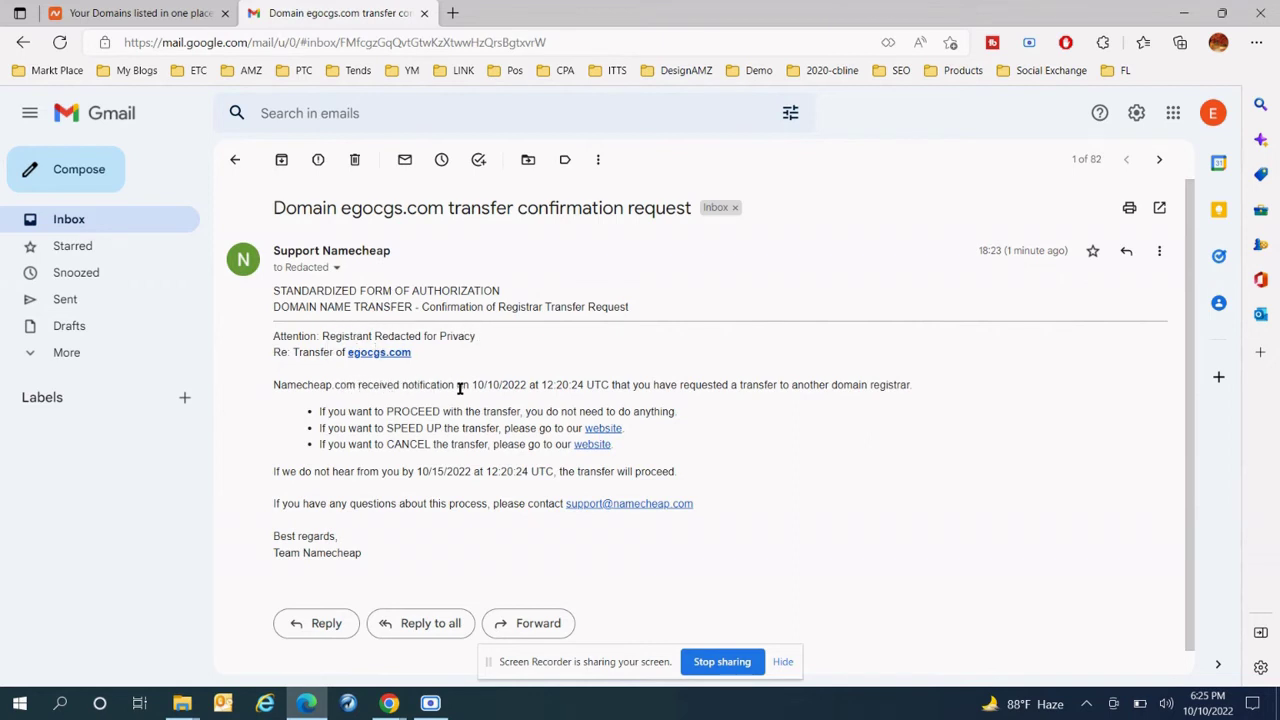
drag(477, 384, 925, 387)
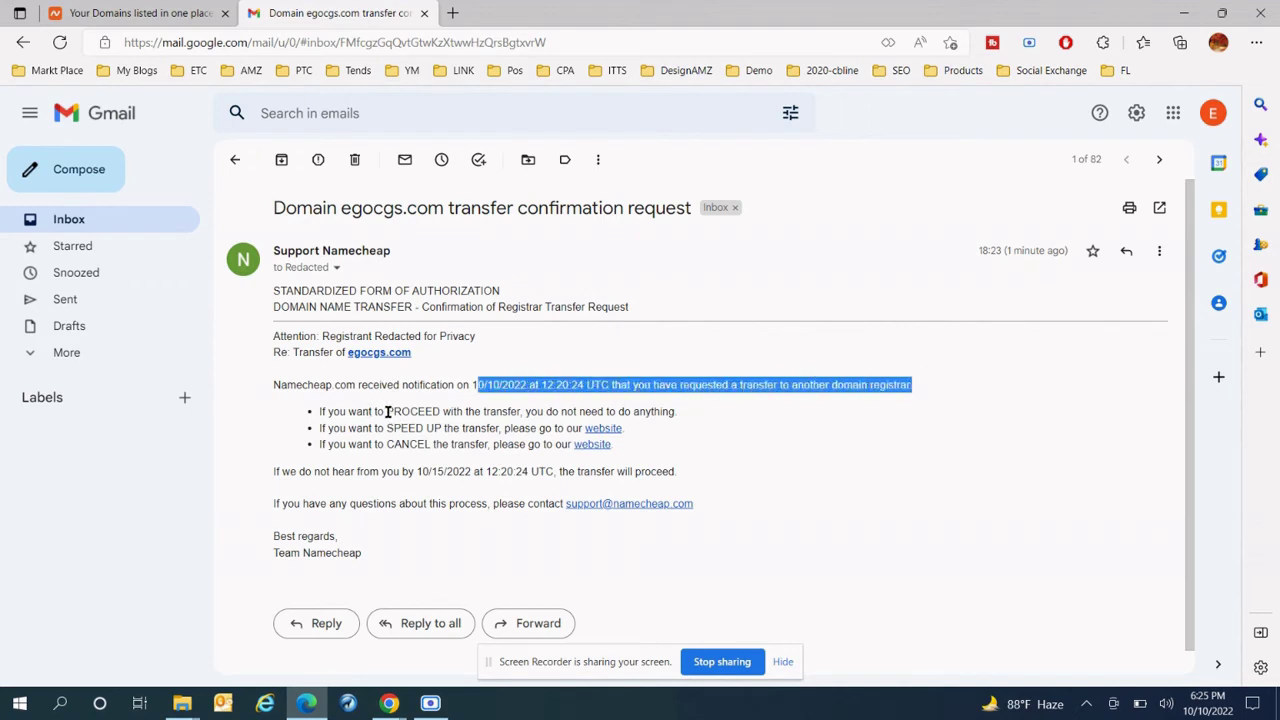
drag(387, 411, 588, 411)
click(420, 430)
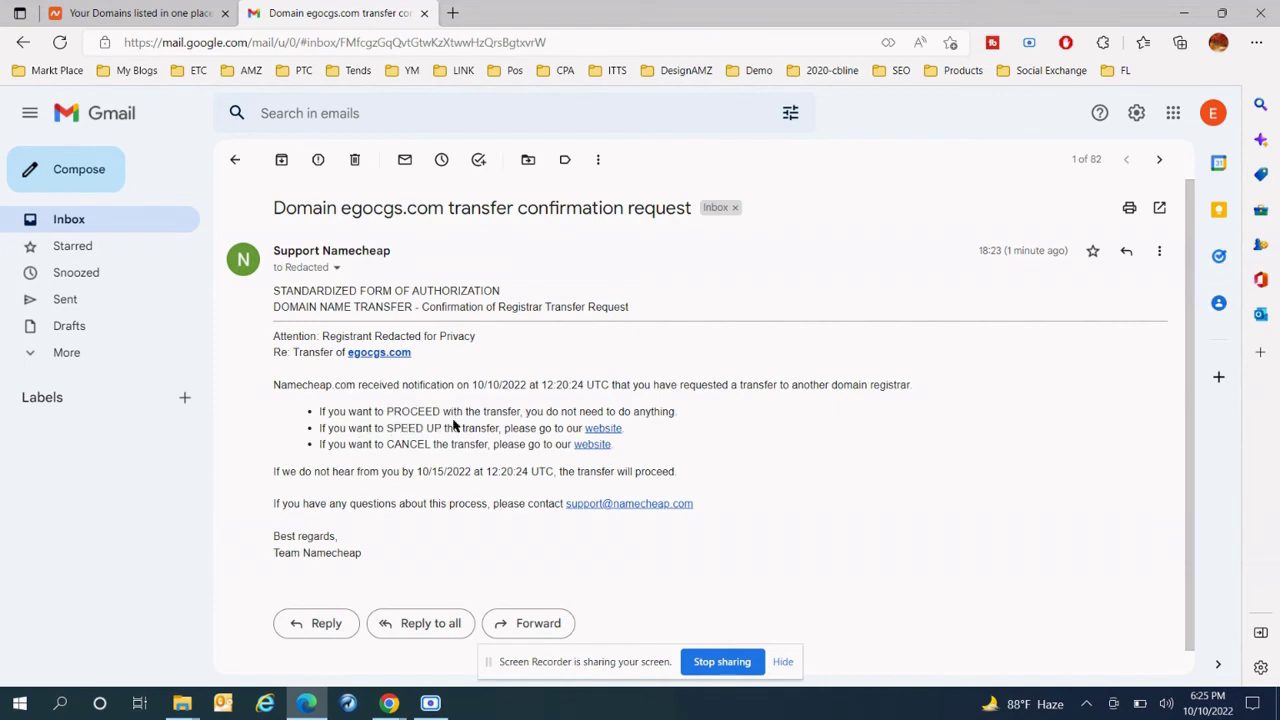
click(600, 428)
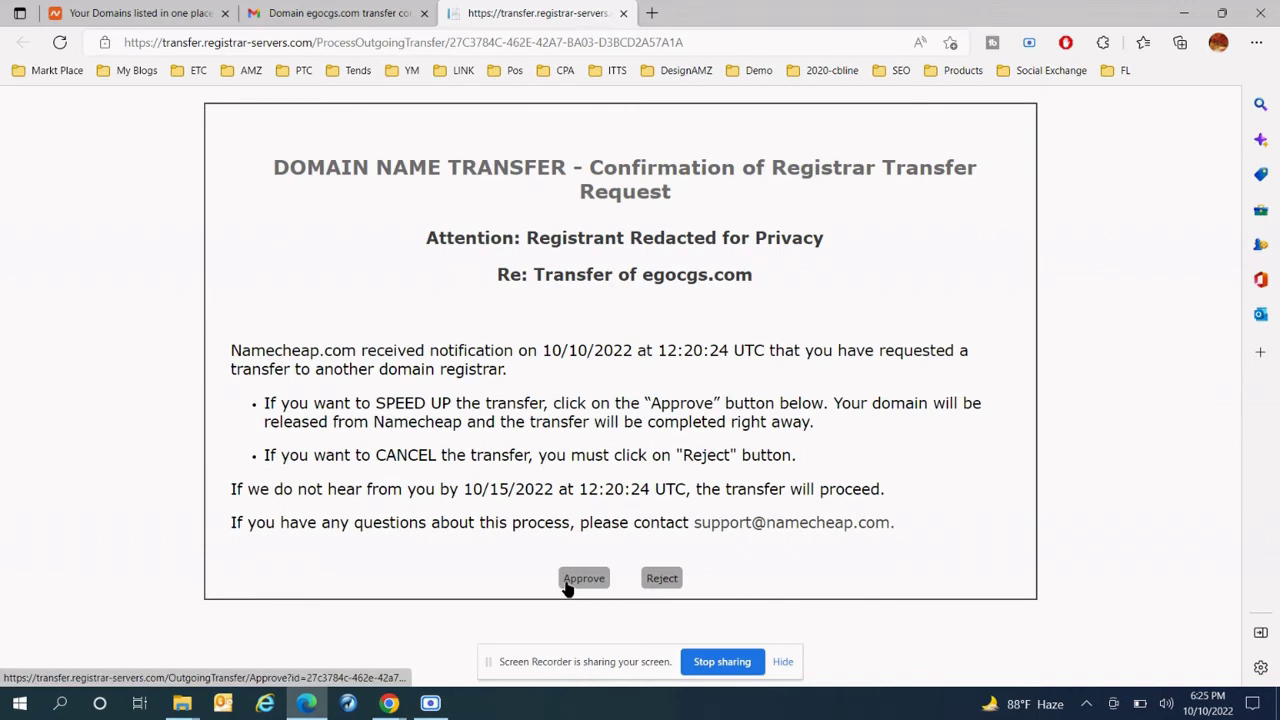
- Approve the egocgs.com transfer on Namecheap's confirmation page and check the success message
drag(289, 172, 524, 167)
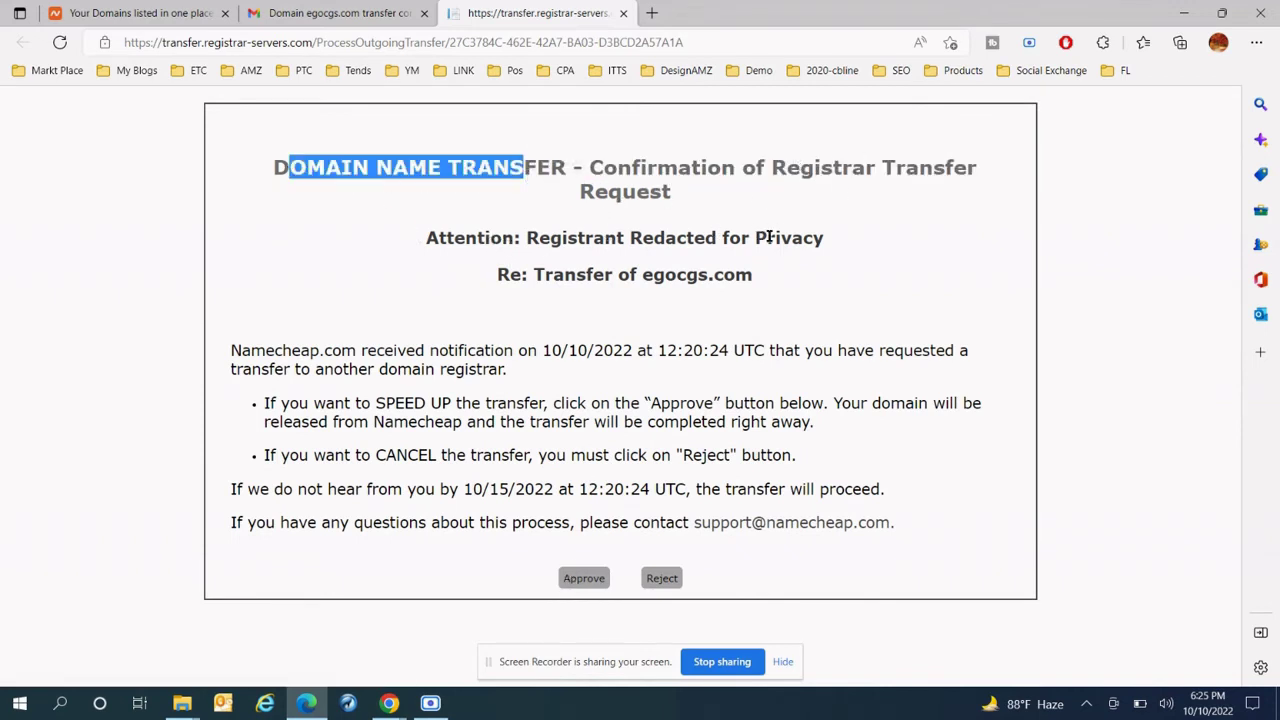
click(631, 276)
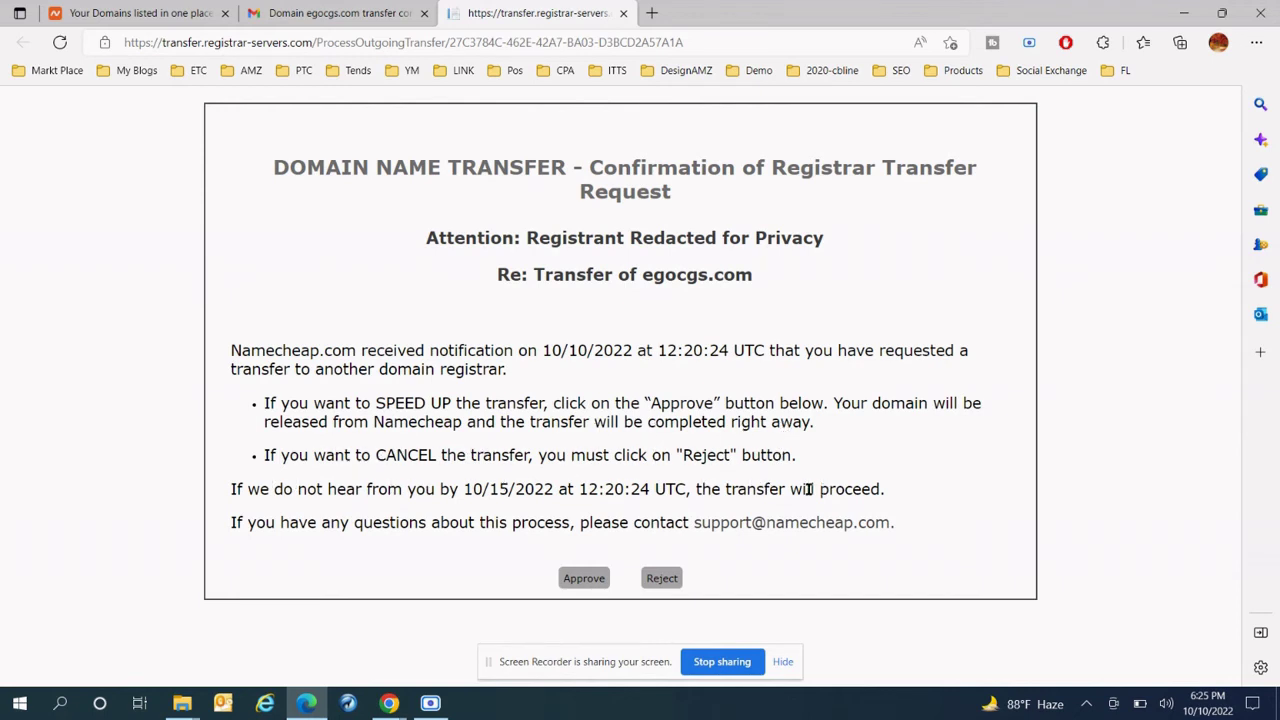
click(590, 582)
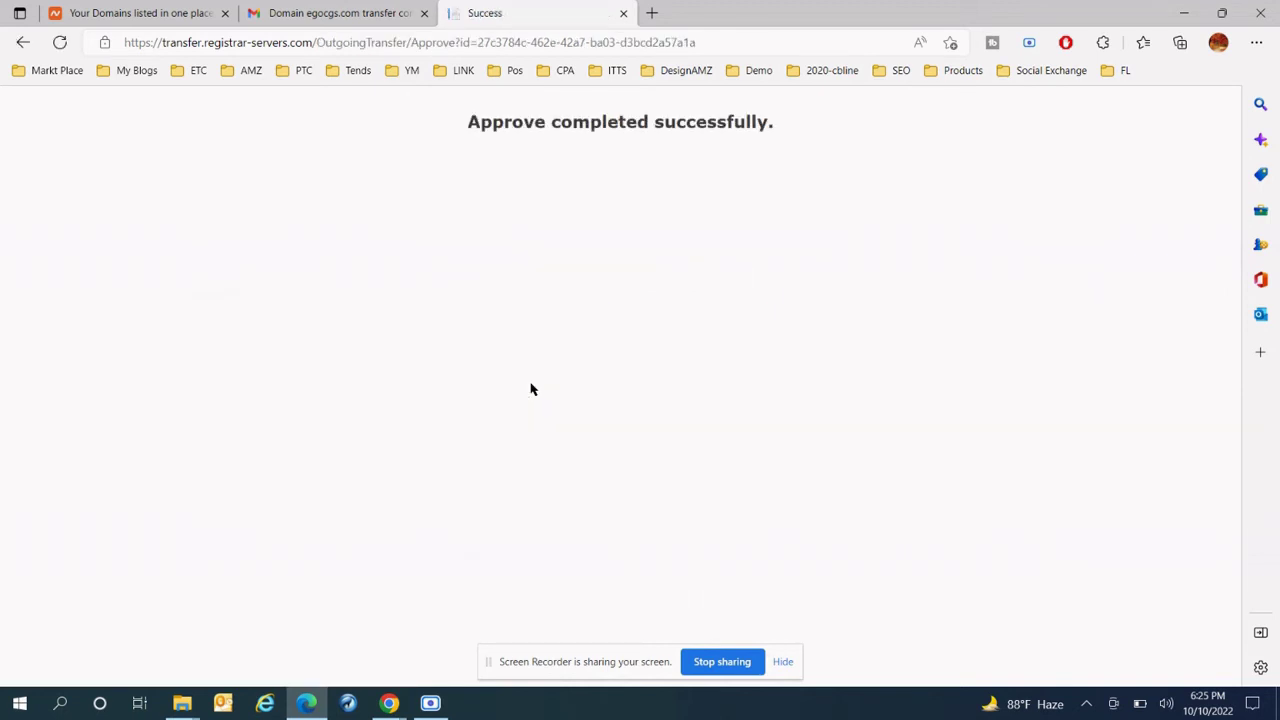
triple_click(590, 125)
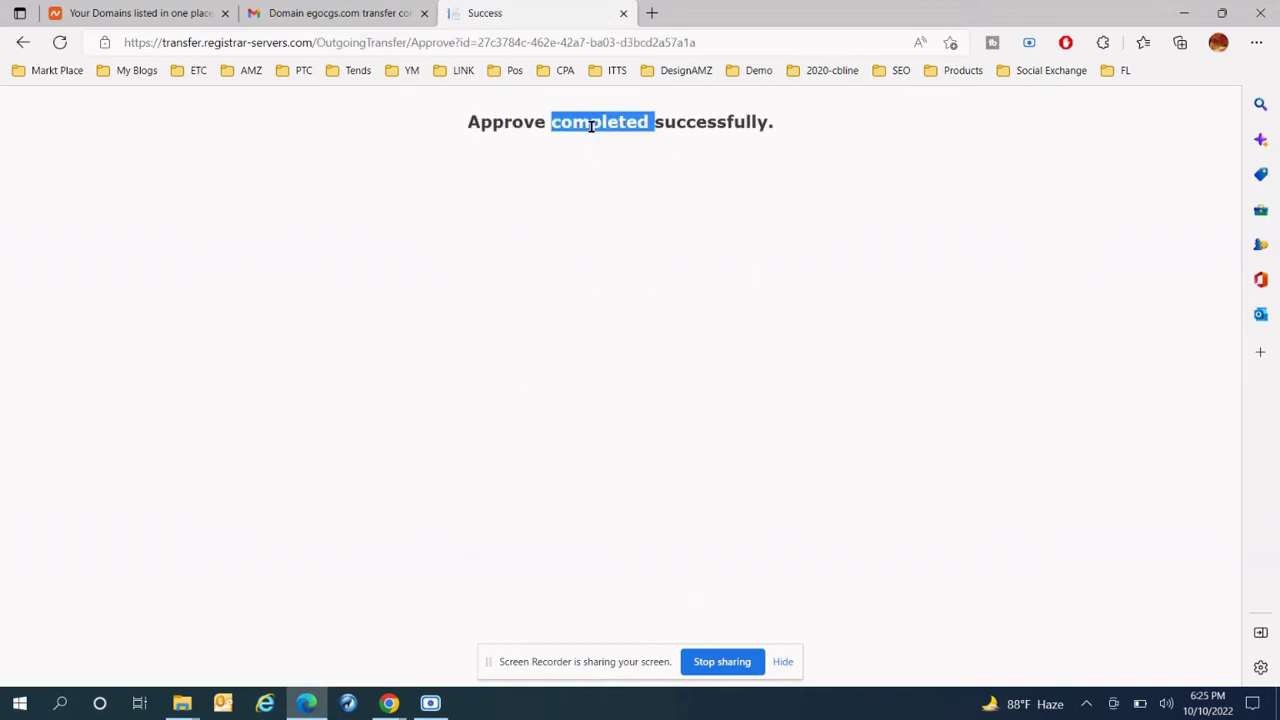
- Switch back to NameSilo and go to the Account Home Page
mouse_move(389, 705)
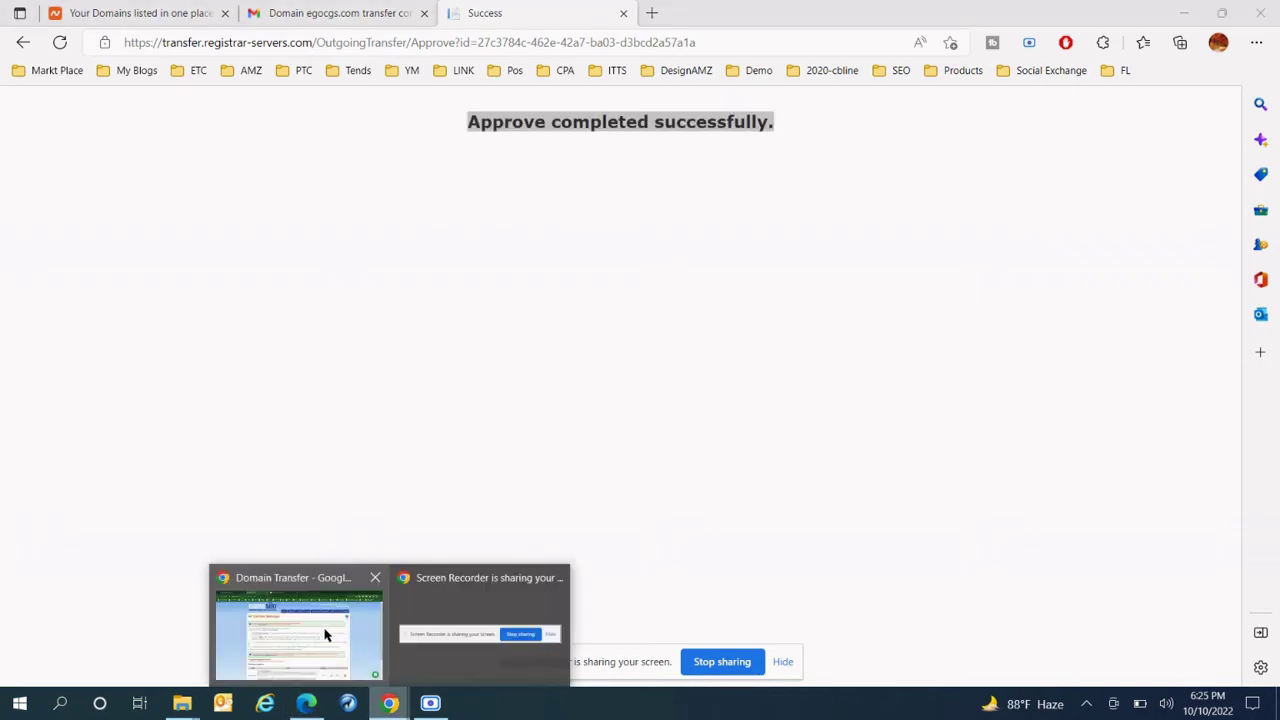
click(326, 636)
click(820, 105)
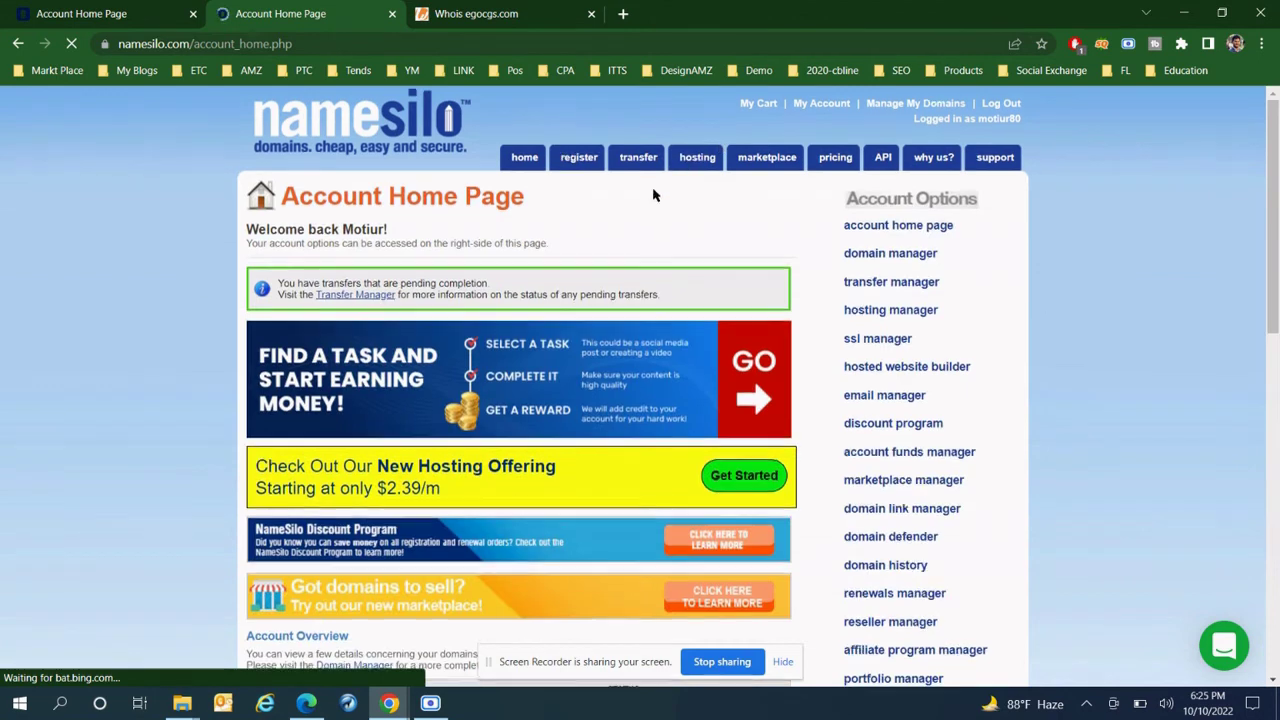
- View the 25 Account Domains in Domain Manager, then return to NameSilo's Account Home Page
scroll(653, 195, down, 3)
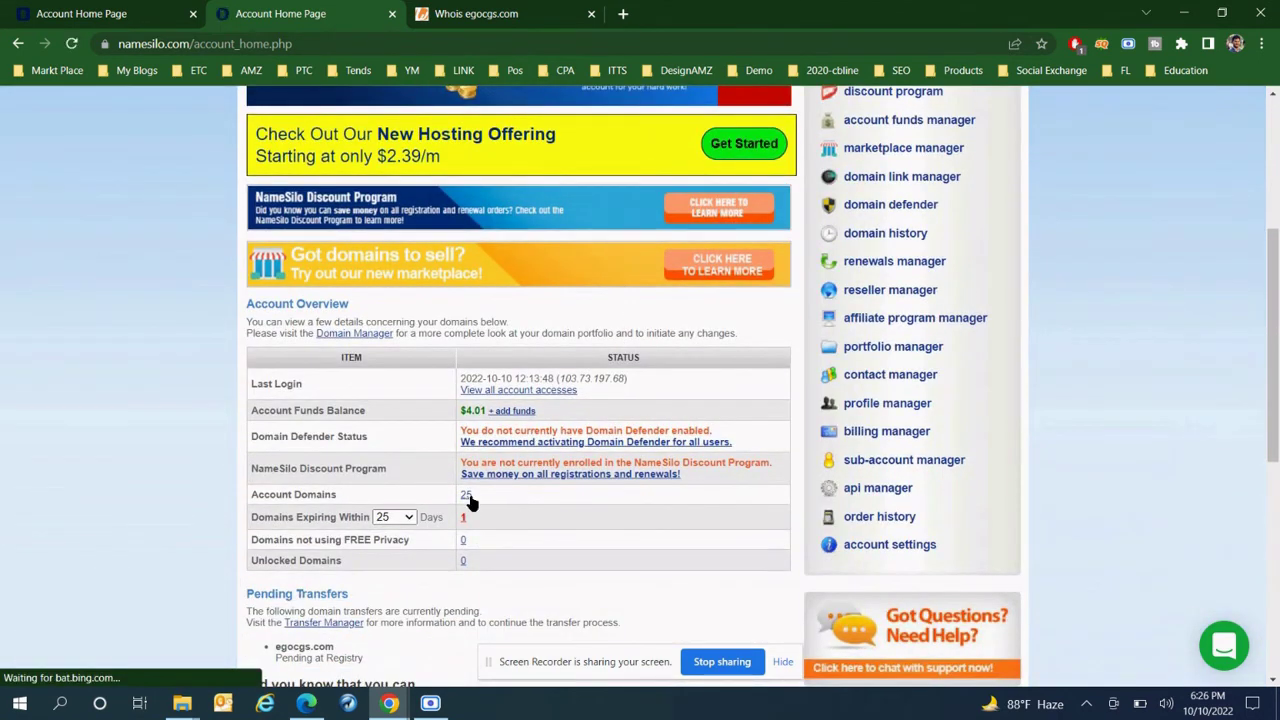
click(467, 496)
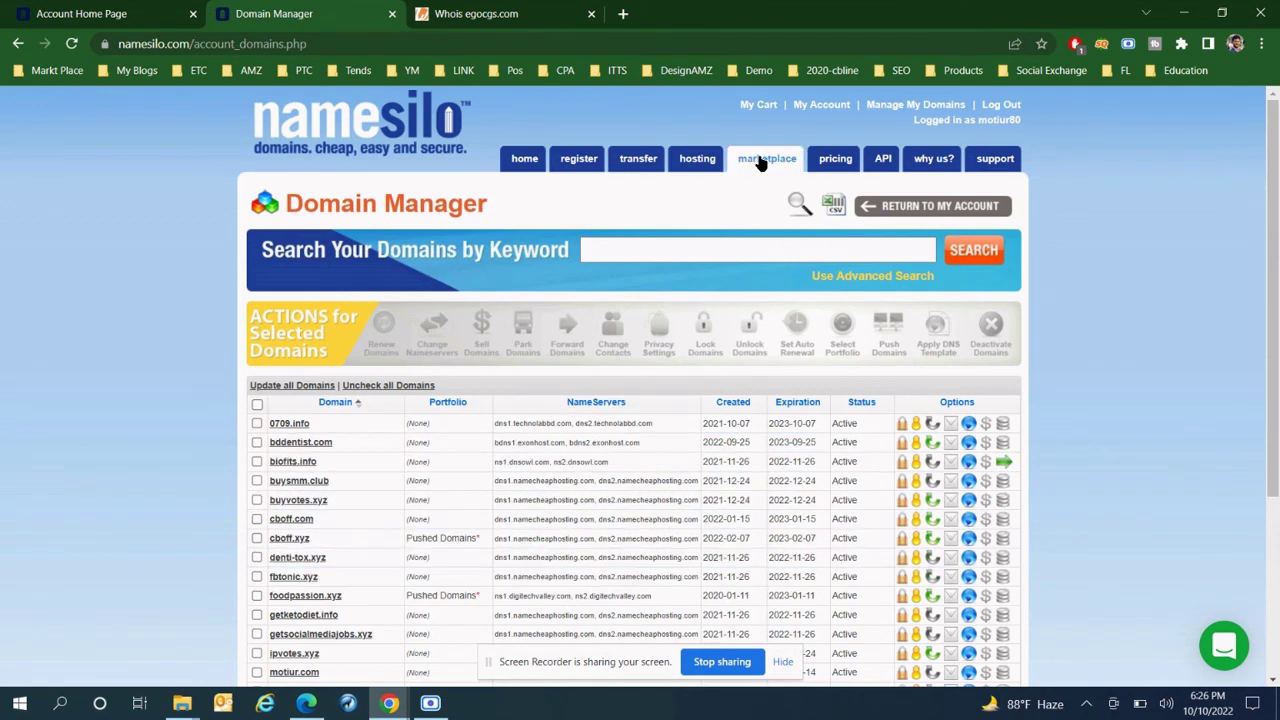
click(845, 104)
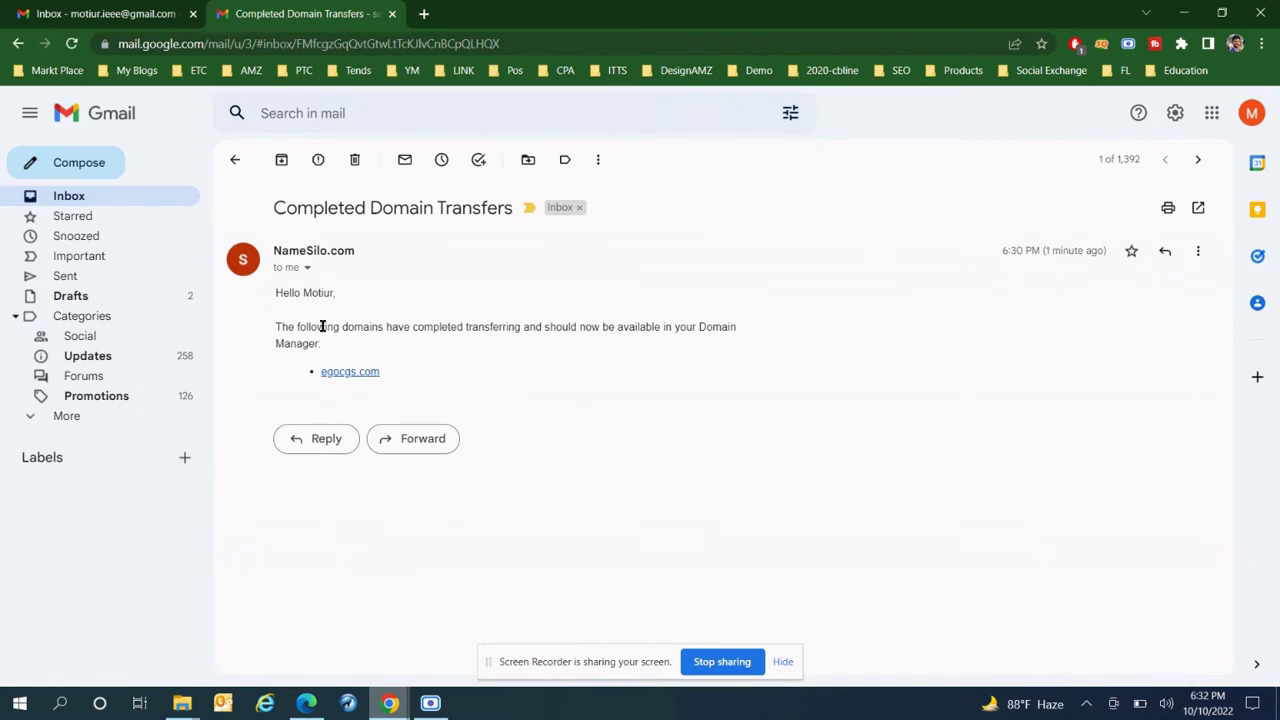
- Read NameSilo's Completed and Approved Domain Transfers emails for egocgs.com, returning to the inbox
drag(270, 292, 434, 366)
click(338, 362)
click(233, 163)
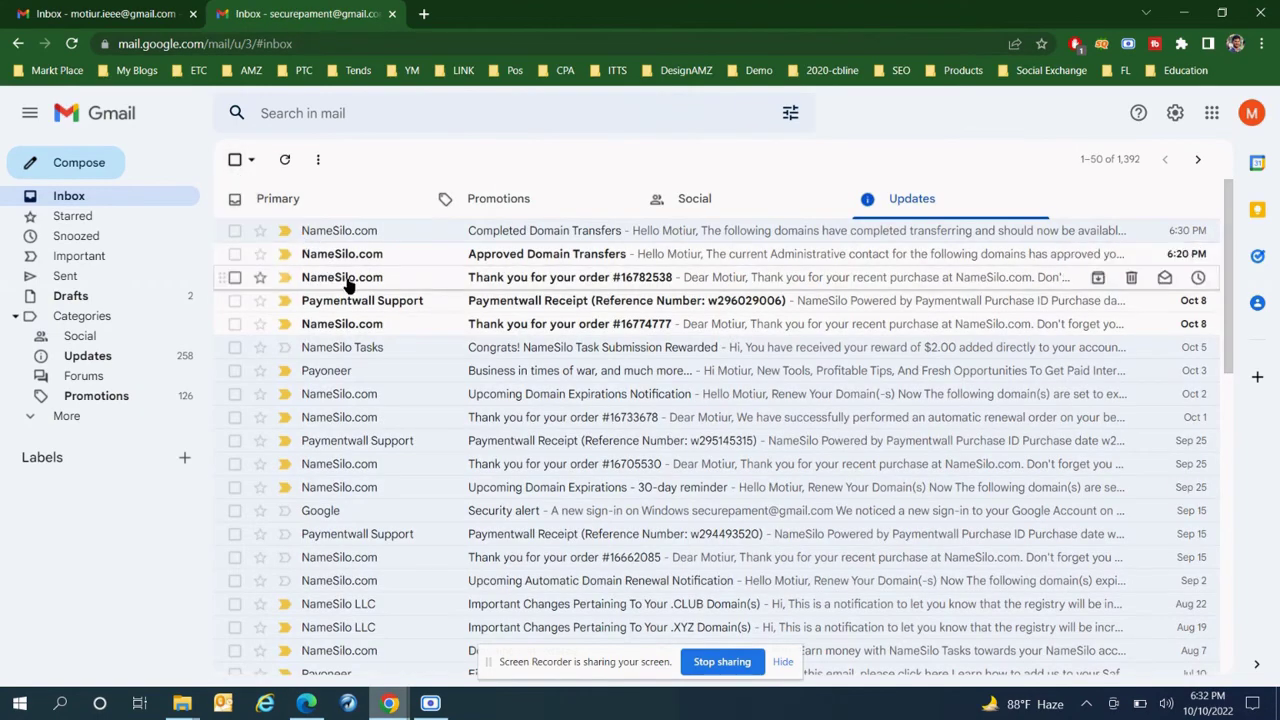
click(525, 256)
click(235, 161)
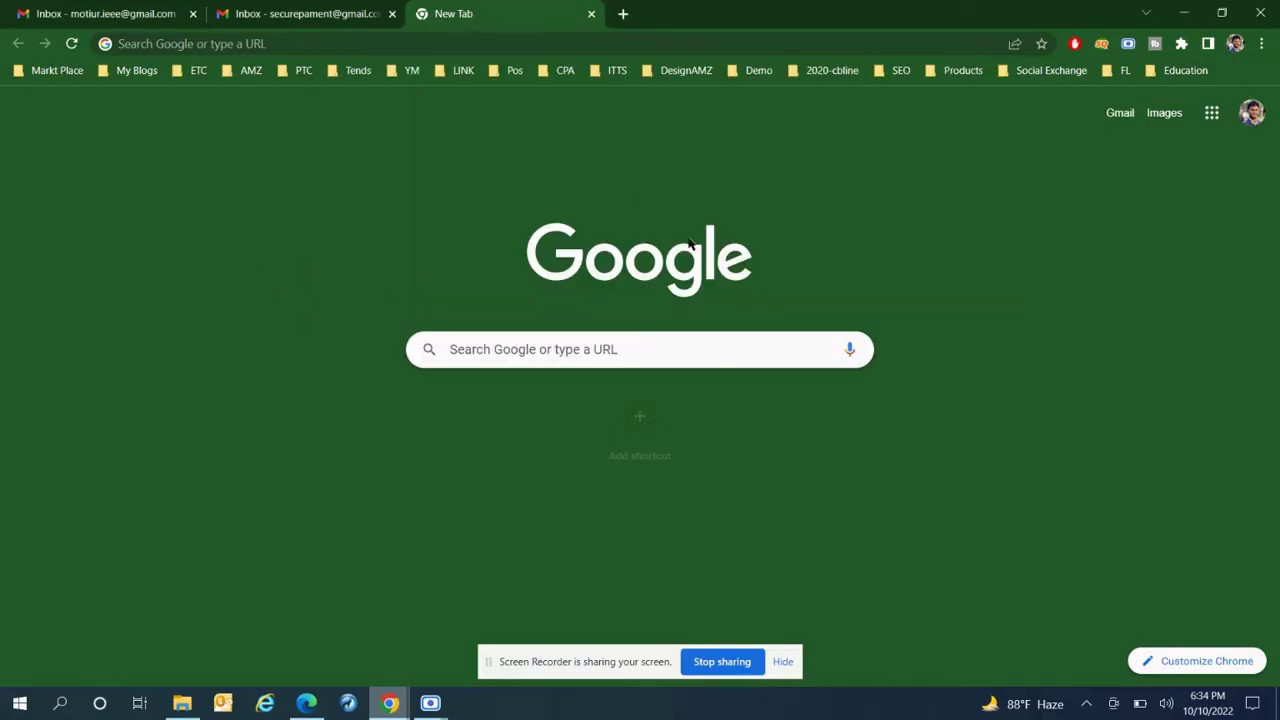
- Load namesilo.com in the browser's address bar
click(322, 44)
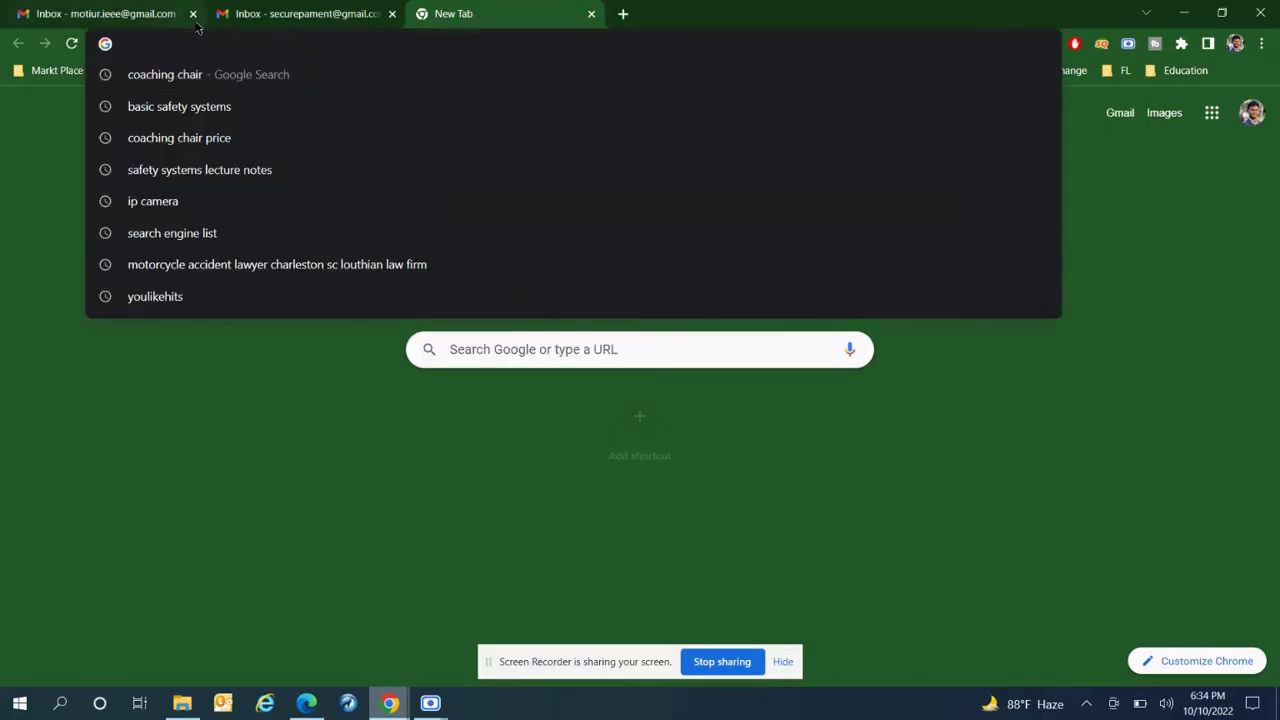
text(nam)
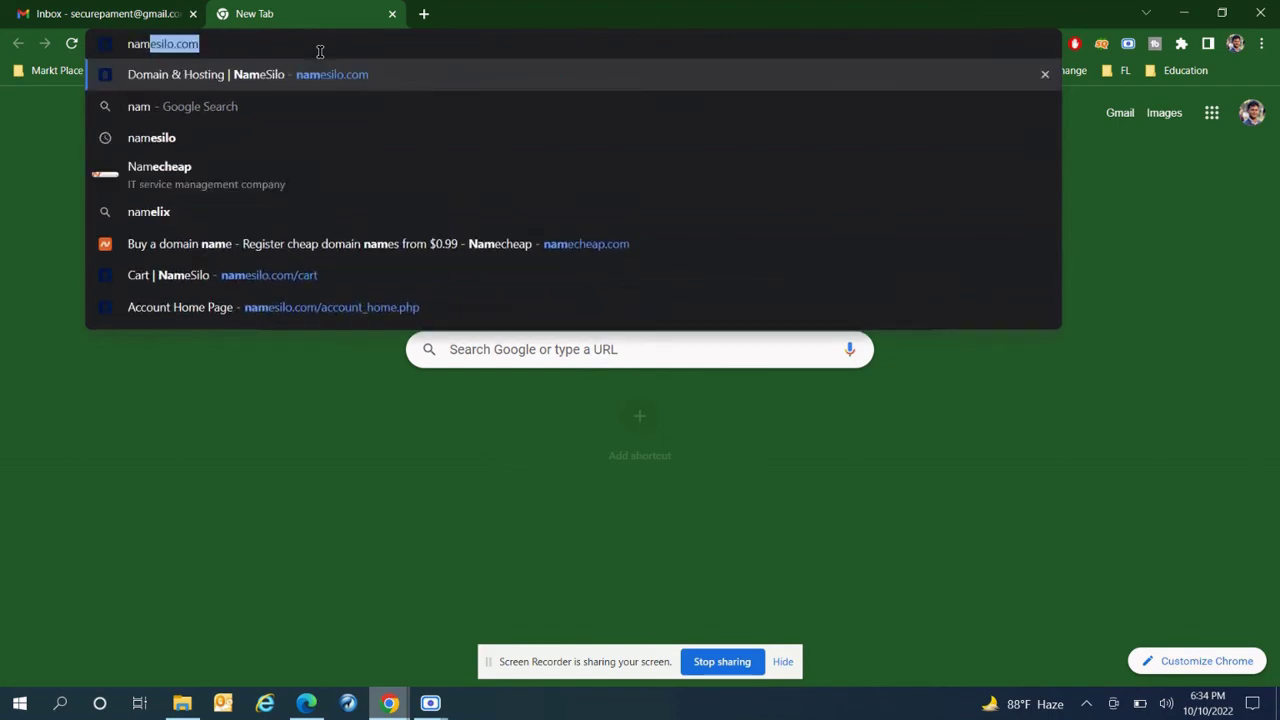
key(Return)
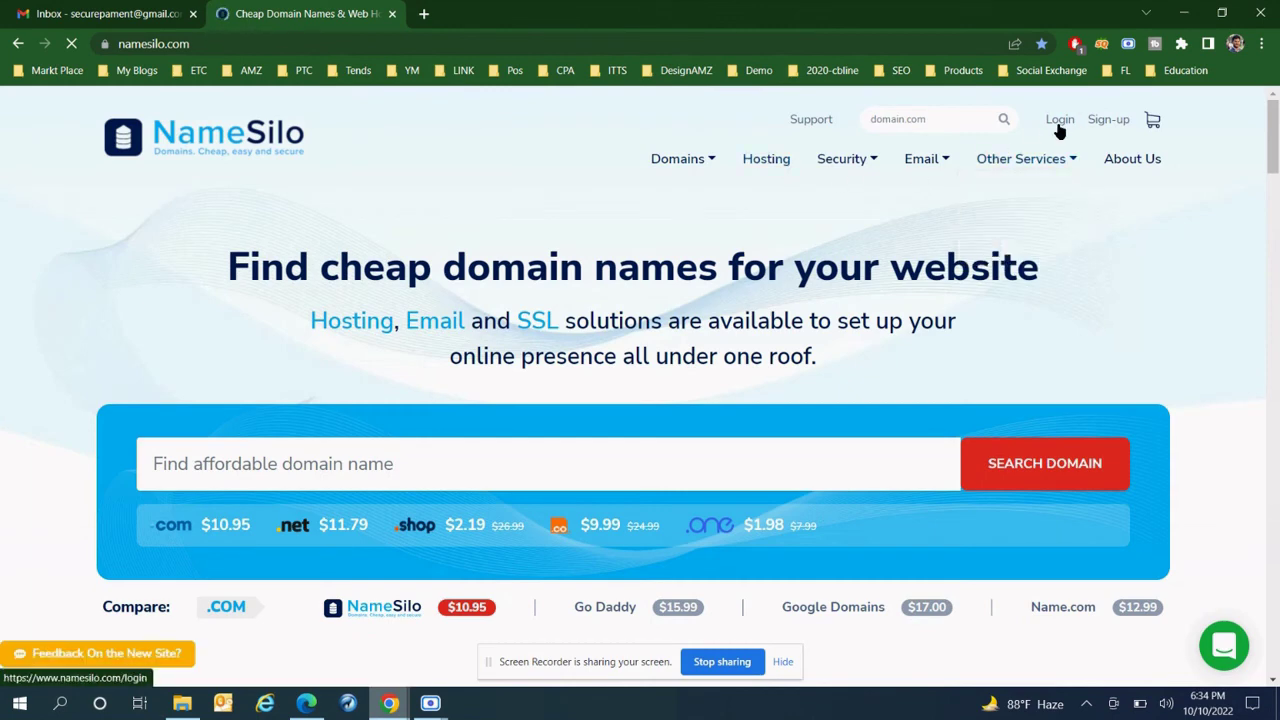
- Sign in with saved credentials and view the Account Home Page listing 26 domains
click(1058, 124)
scroll(469, 349, down, 2)
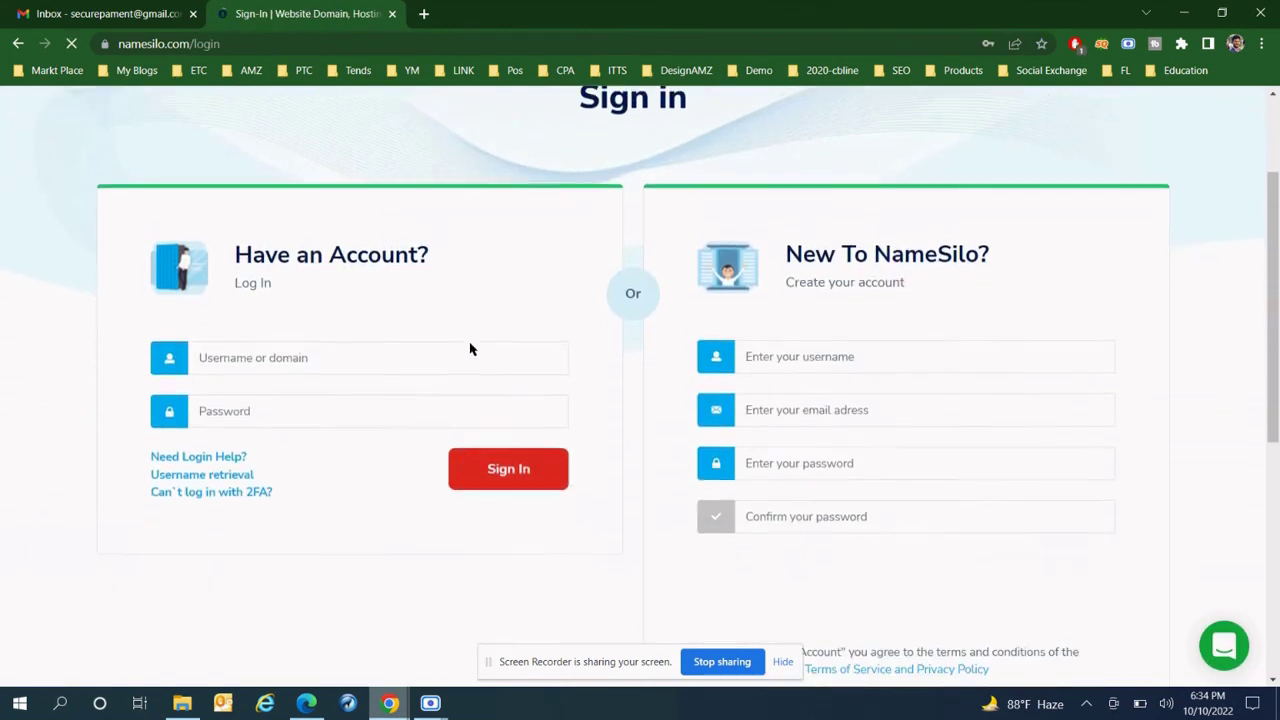
click(496, 470)
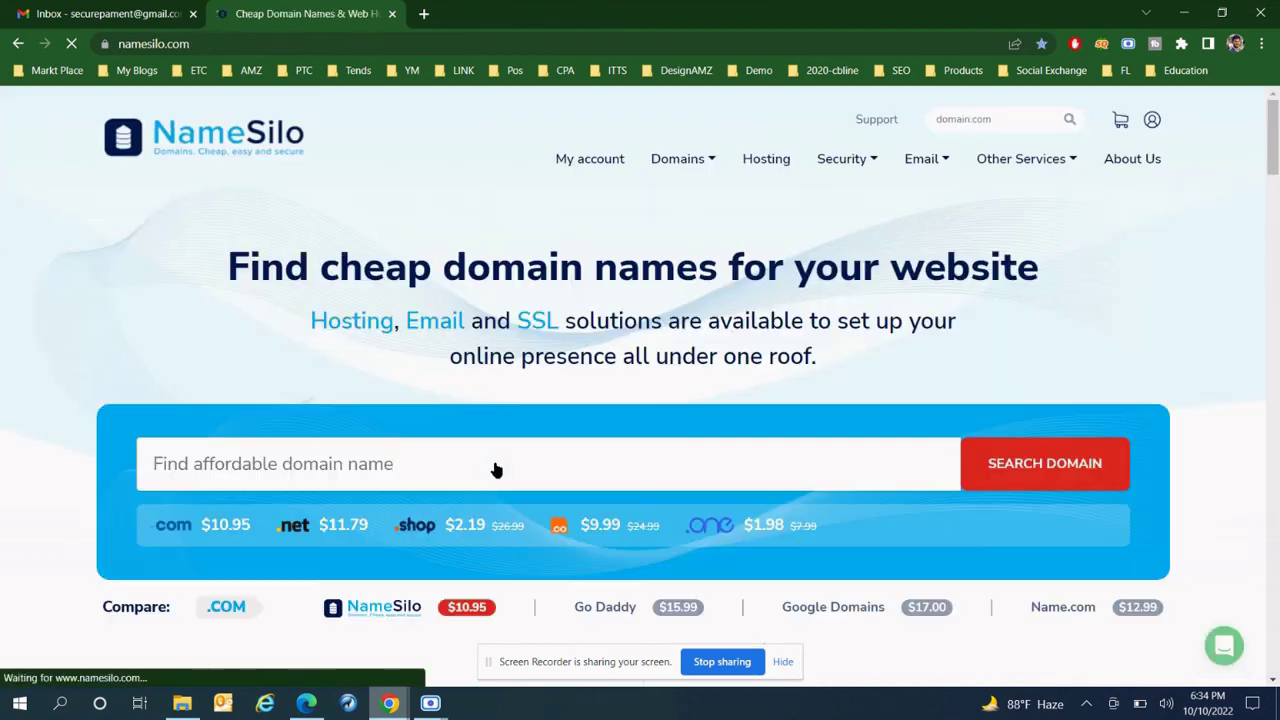
mouse_move(677, 161)
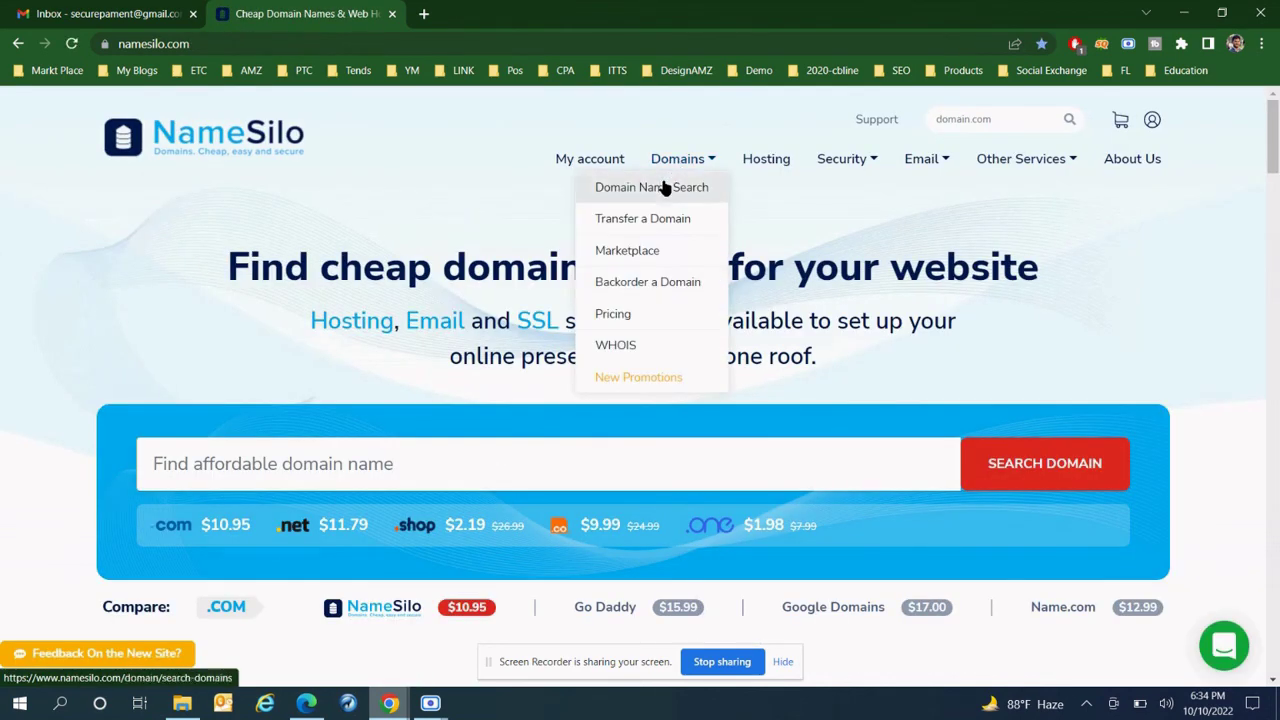
click(577, 160)
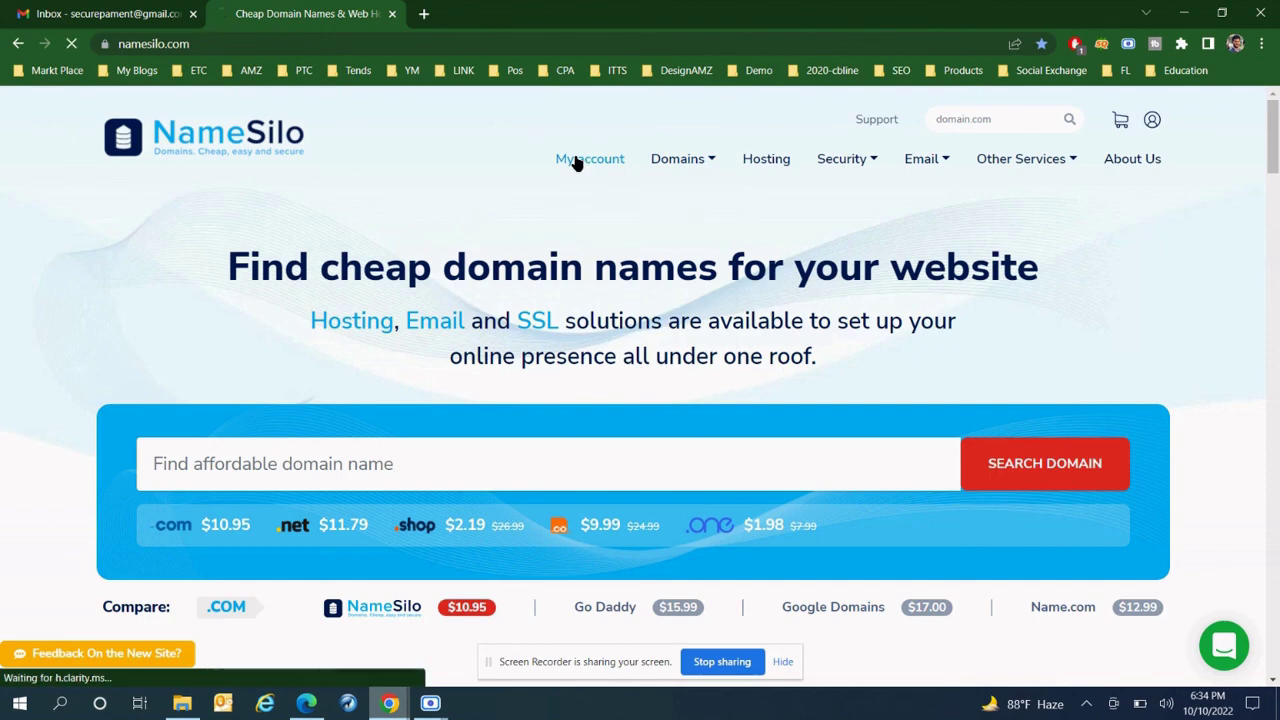
scroll(586, 357, down, 3)
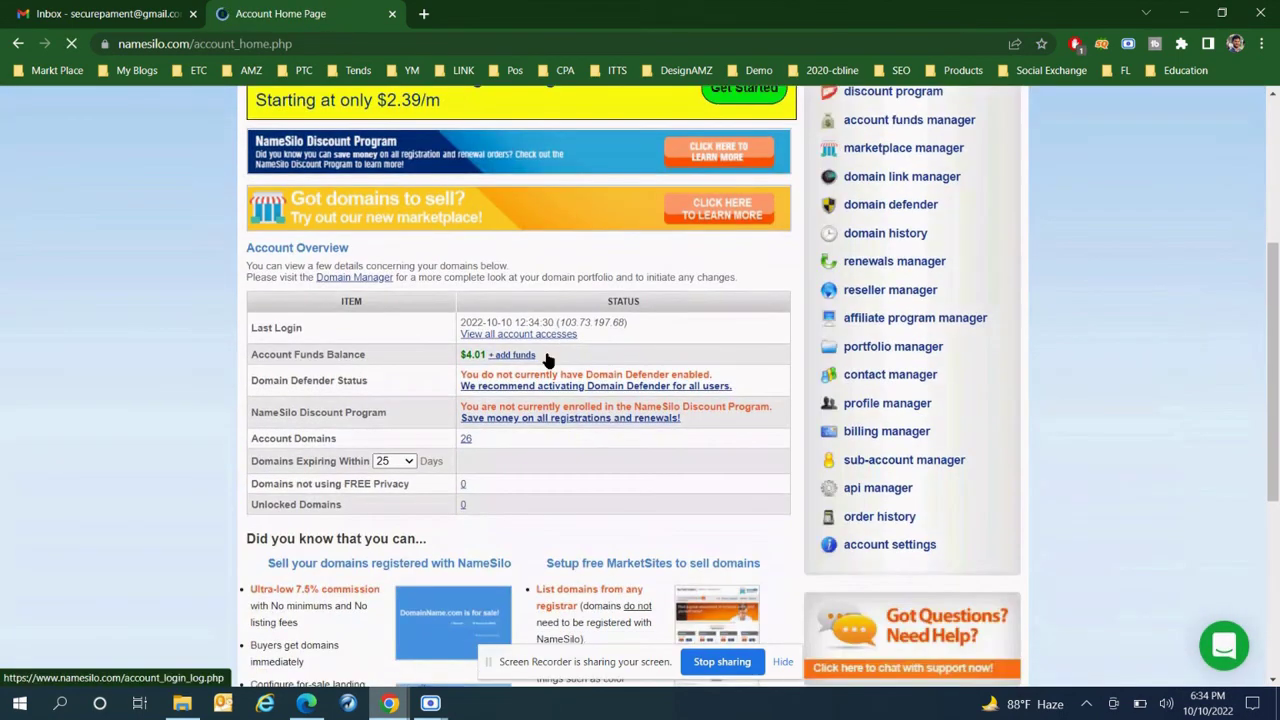
- Open the Domain Manager's 26-domain list and locate egocgs.com
click(466, 441)
scroll(454, 348, down, 1)
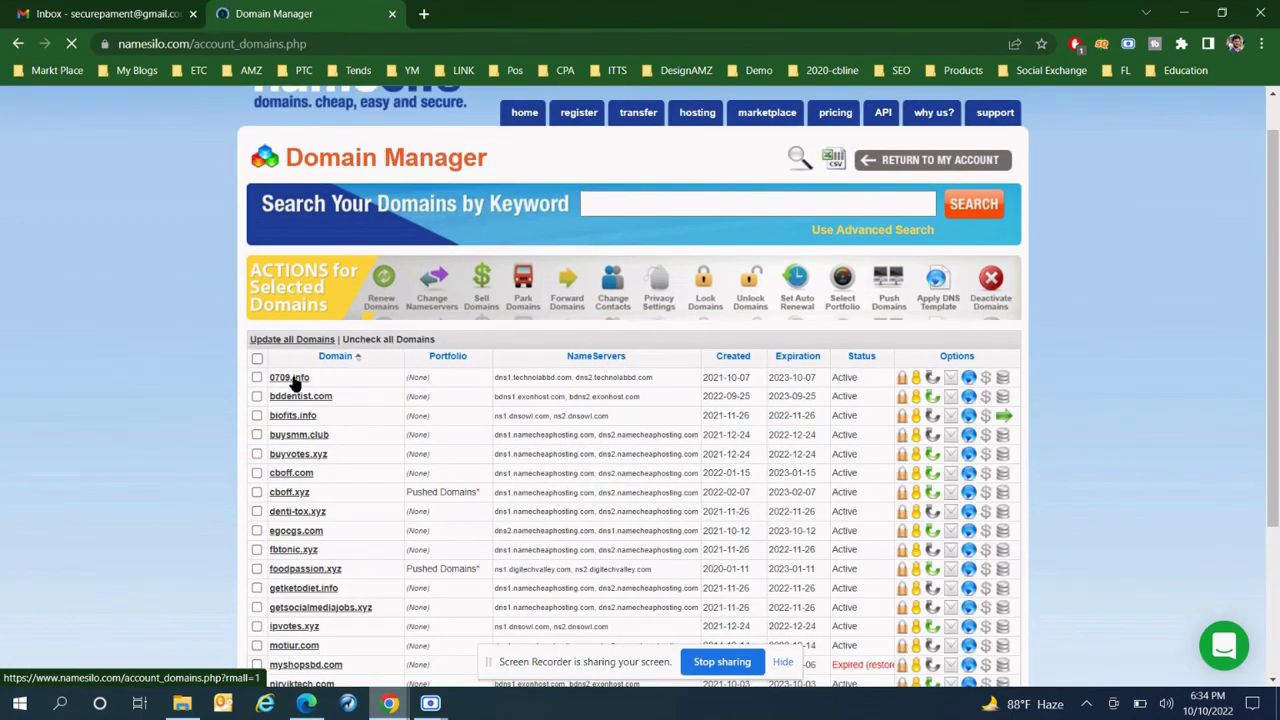
scroll(180, 453, down, 2)
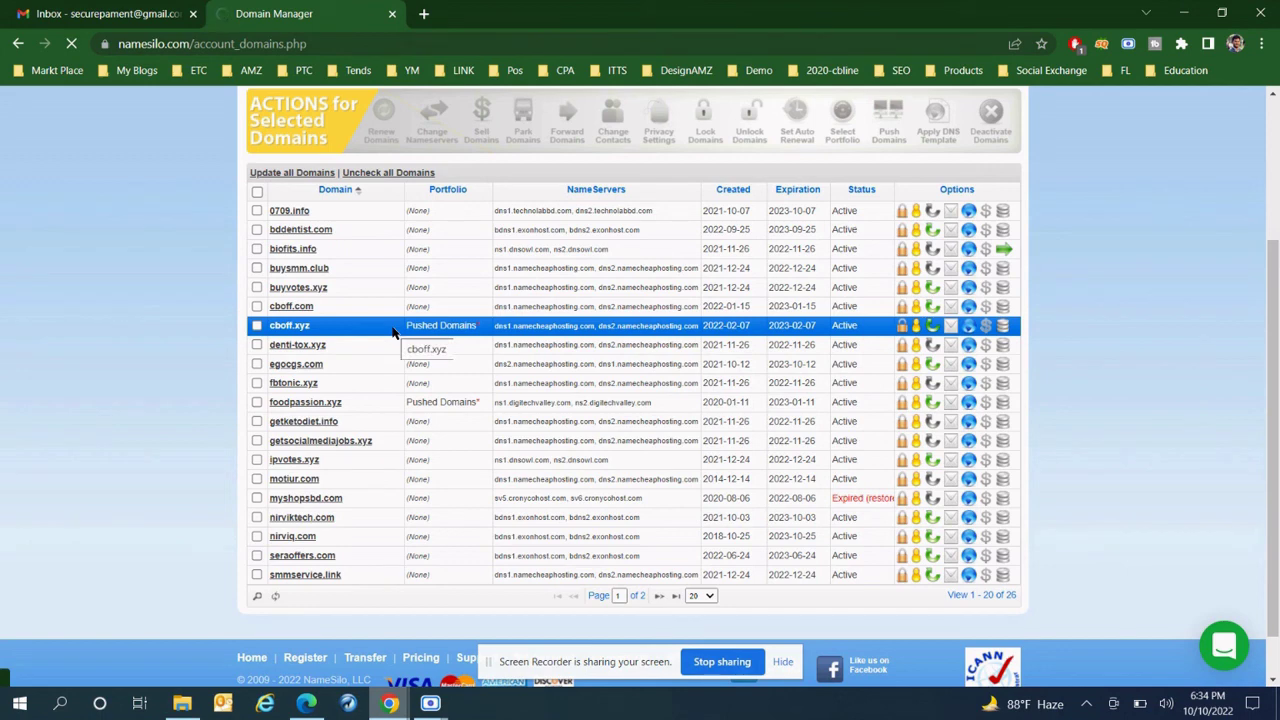
scroll(392, 333, up, 1)
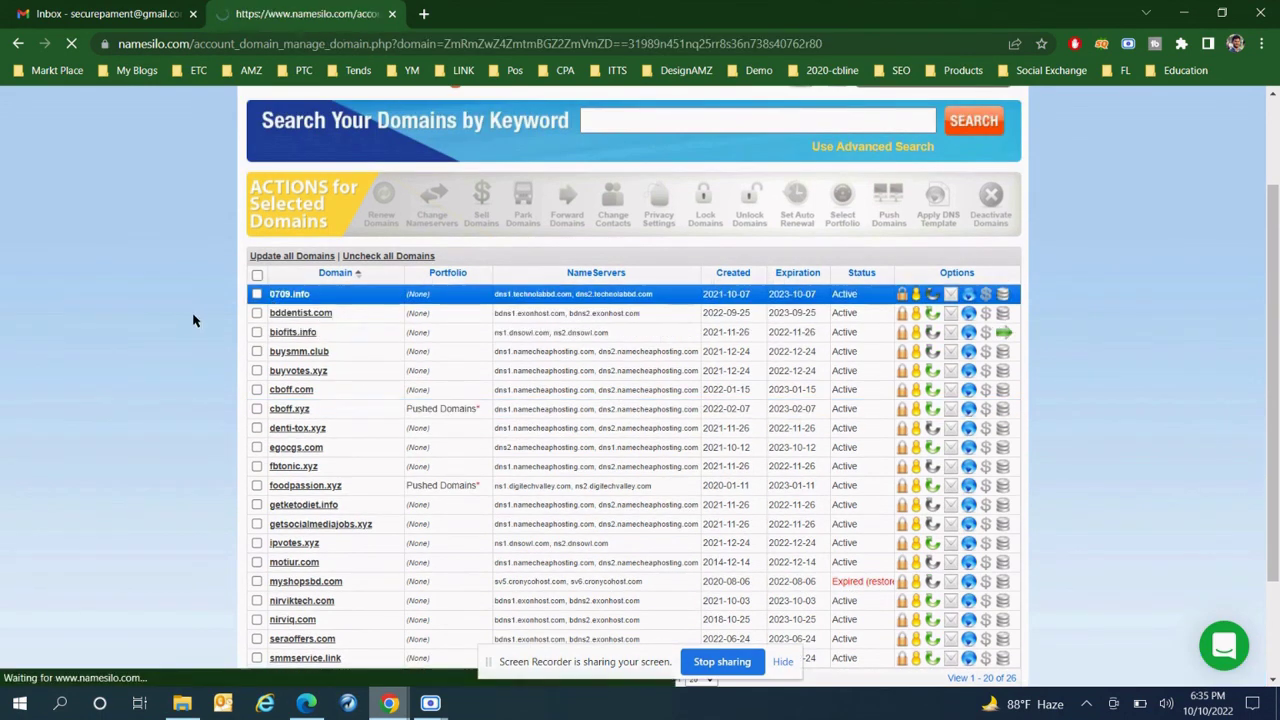
scroll(340, 270, down, 1)
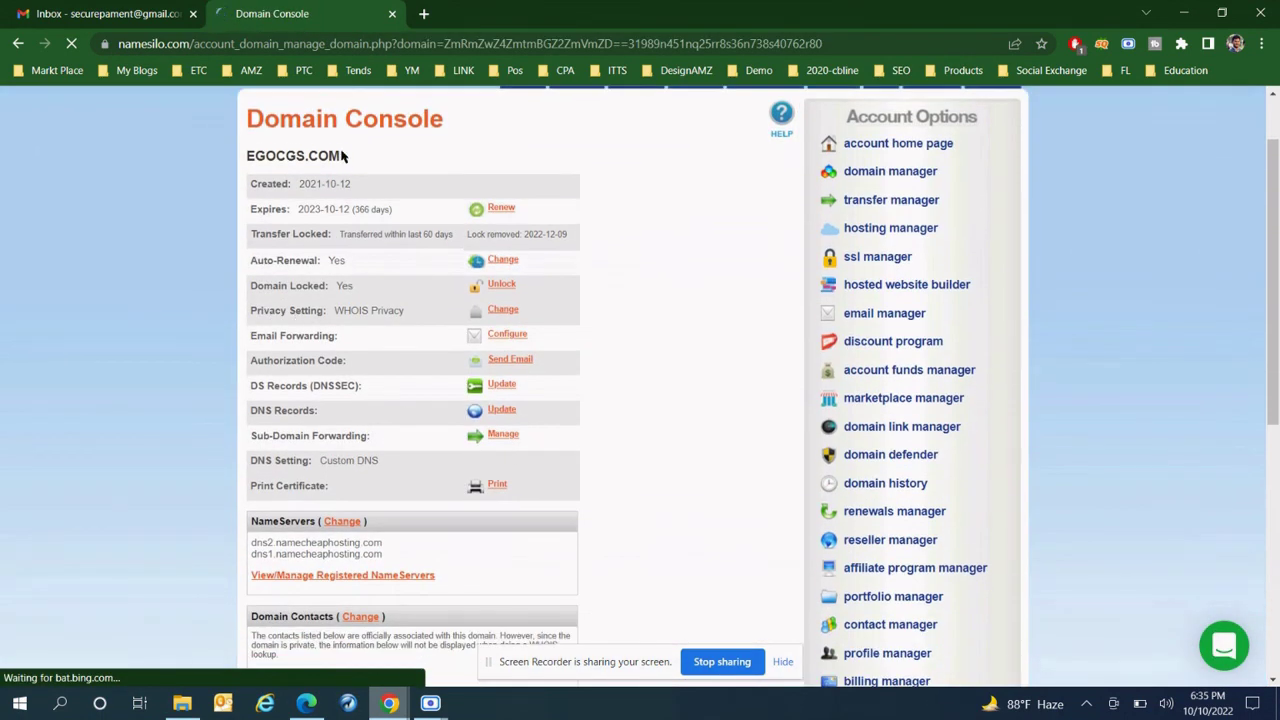
drag(342, 156, 249, 147)
click(252, 155)
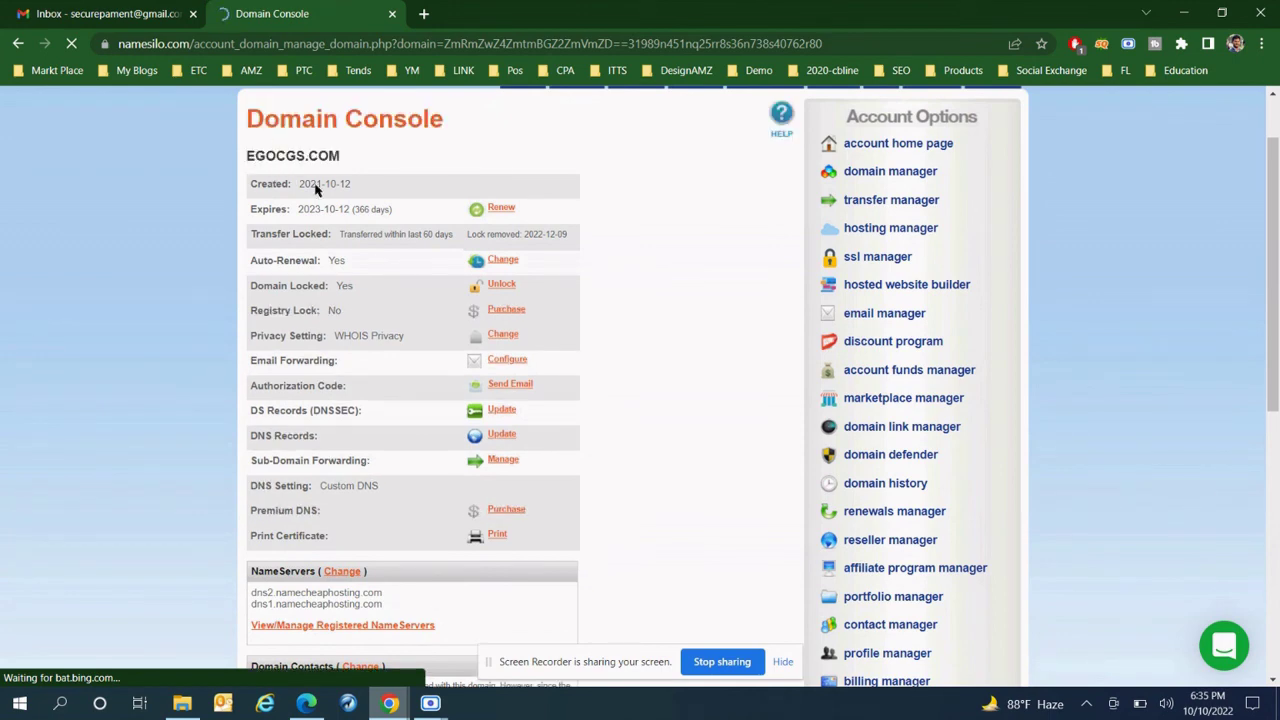
- Check egocgs.com's 2023-10-12 expiry date, then return to the Gmail inbox
triple_click(370, 209)
click(366, 207)
scroll(360, 210, up, 1)
key(ctrl+Tab)
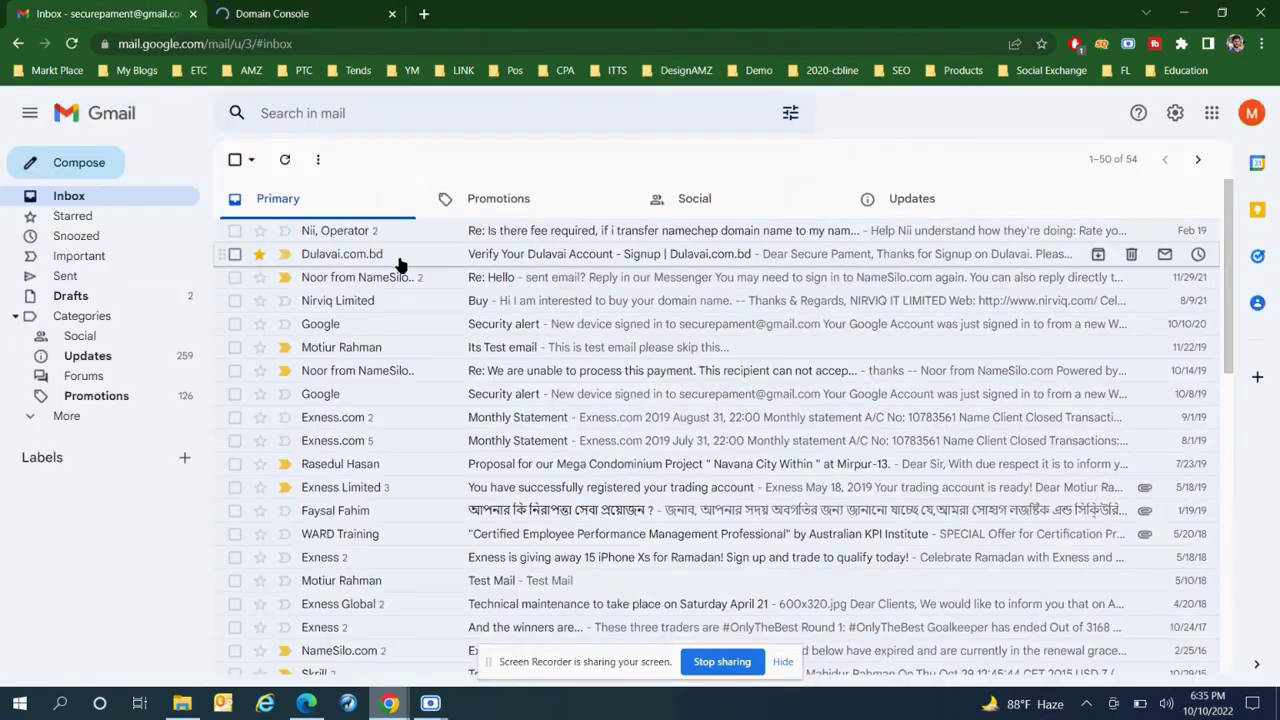